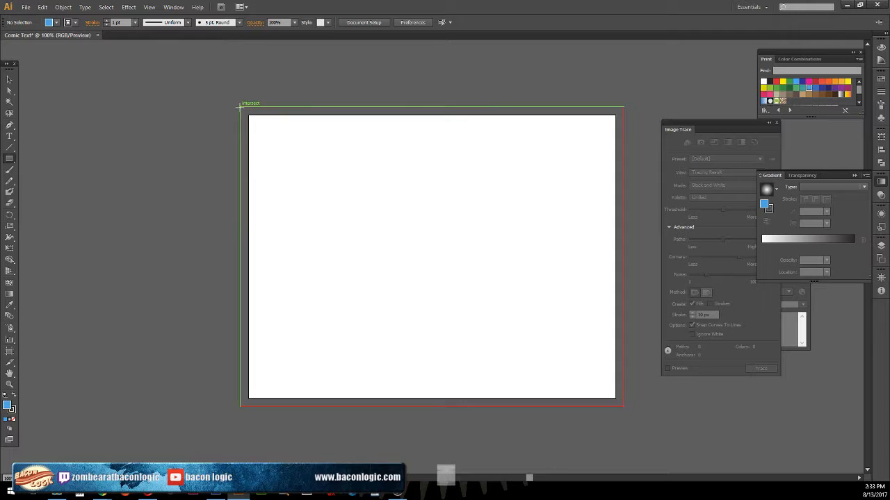
Draw two stacked rectangles of about 11.44 × 9 in over the artboard and bleed, filling the upper one with a radial white-to-black gradient.
{"action": "left_click_drag", "start_coordinate": [240, 107], "coordinate": [622, 407]}
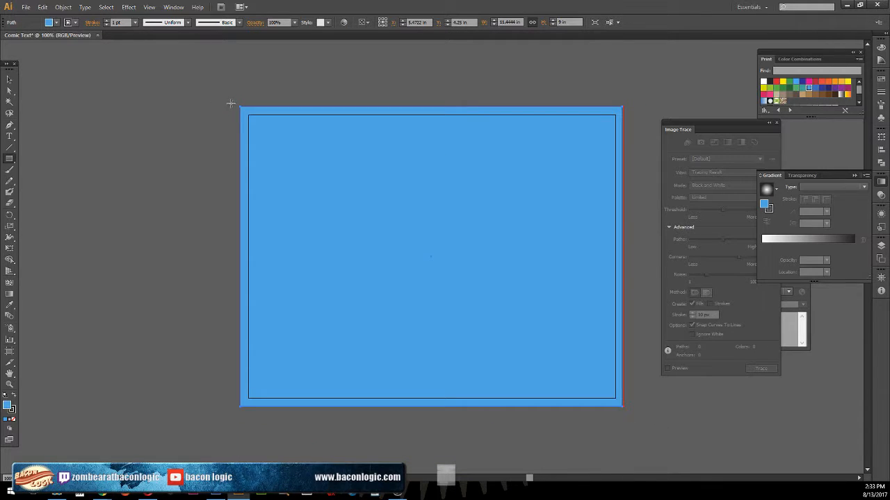
{"action": "left_click_drag", "start_coordinate": [240, 107], "coordinate": [622, 407]}
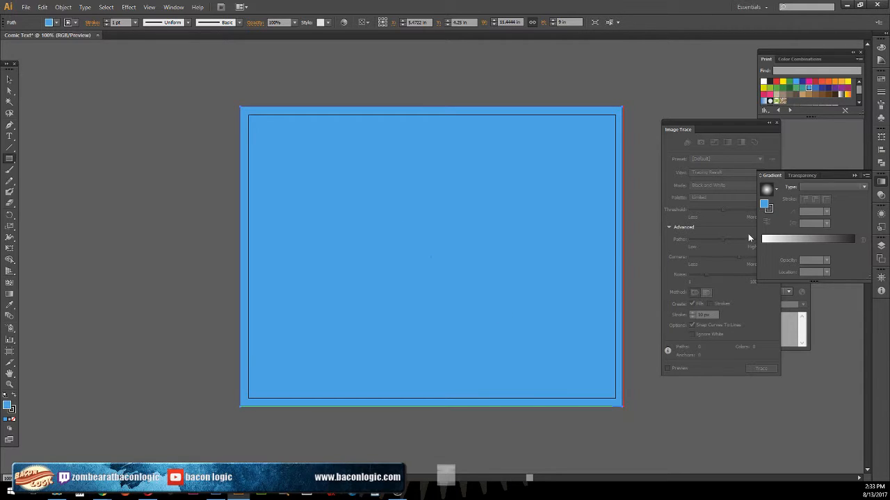
{"action": "left_click", "coordinate": [768, 192]}
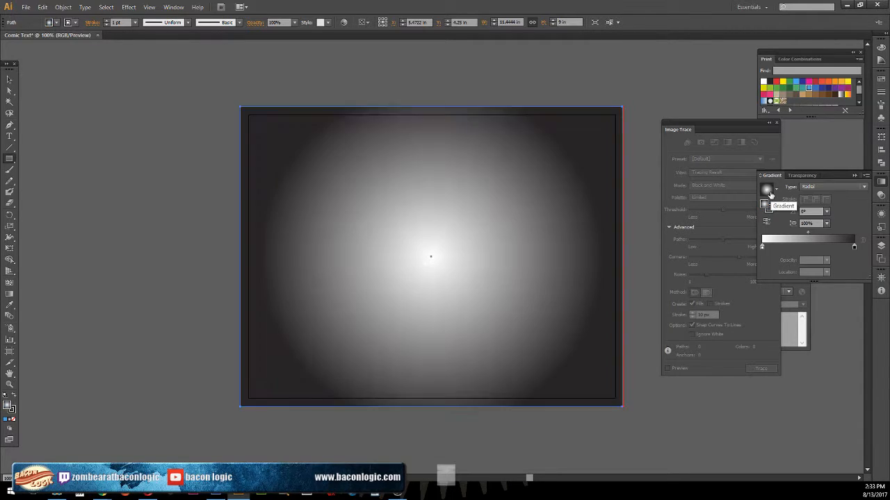
Apply the Color Halftone effect to the gradient rectangle with all four screen angles at 90 degrees.
{"action": "left_click", "coordinate": [129, 8]}
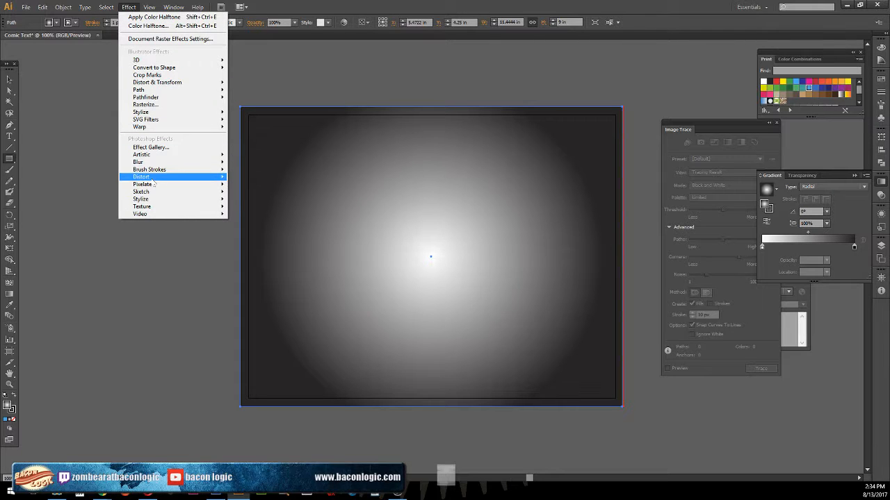
{"action": "mouse_move", "coordinate": [150, 177]}
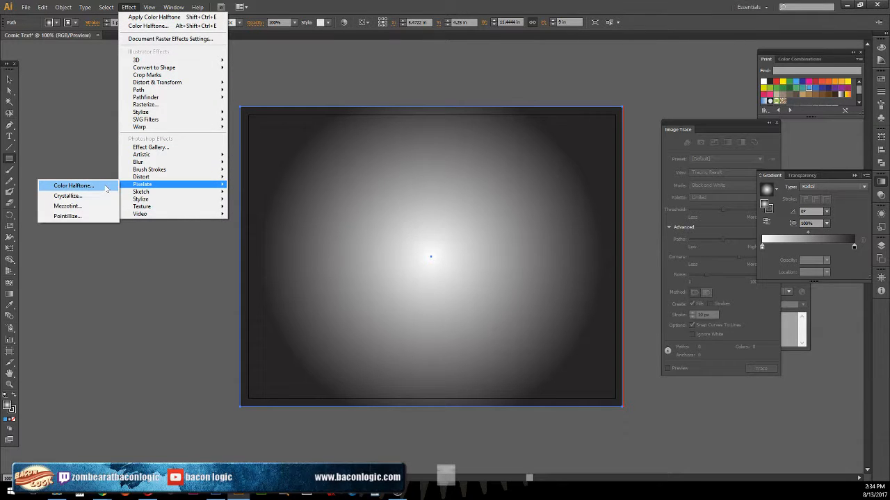
{"action": "left_click", "coordinate": [106, 187]}
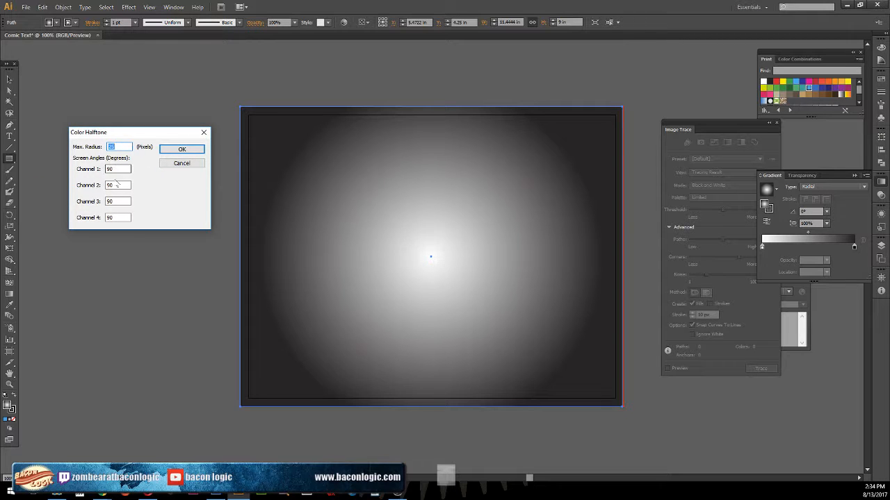
{"action": "left_click", "coordinate": [182, 149]}
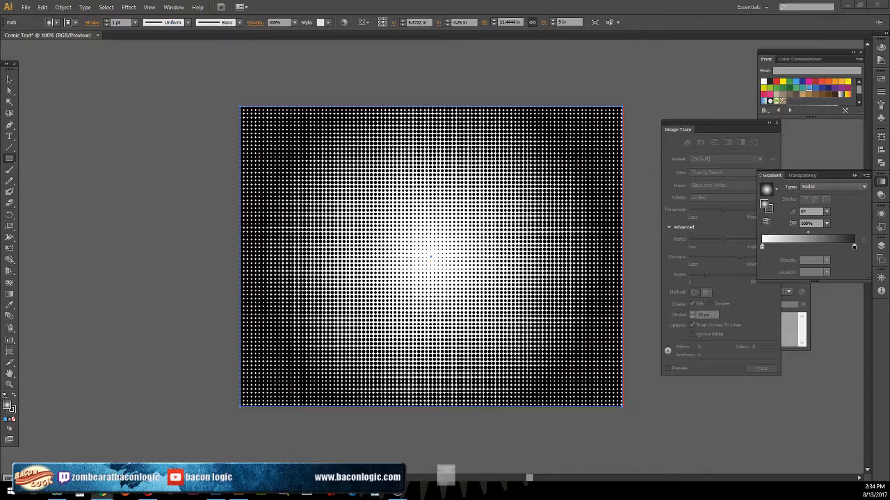
Check the reference comic text tutorial video in the browser and return to the artwork.
{"action": "left_click", "coordinate": [102, 495]}
{"action": "left_click_drag", "start_coordinate": [279, 33], "coordinate": [767, 78]}
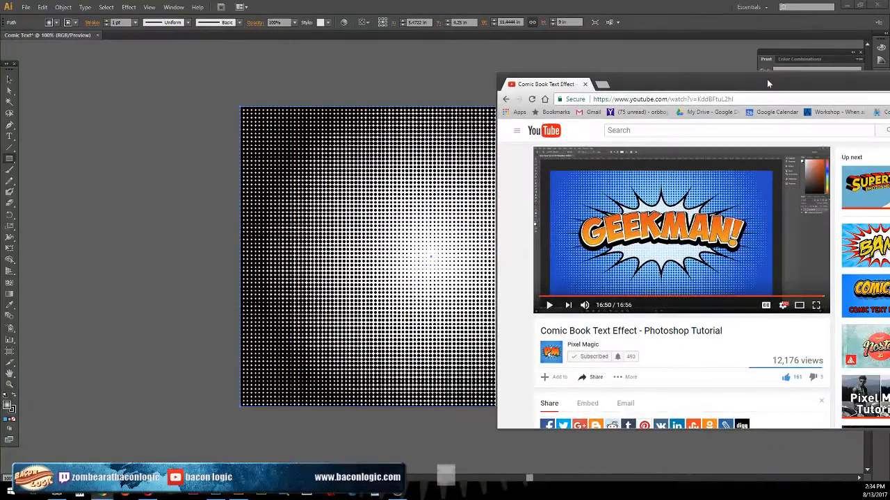
{"action": "left_click", "coordinate": [102, 495]}
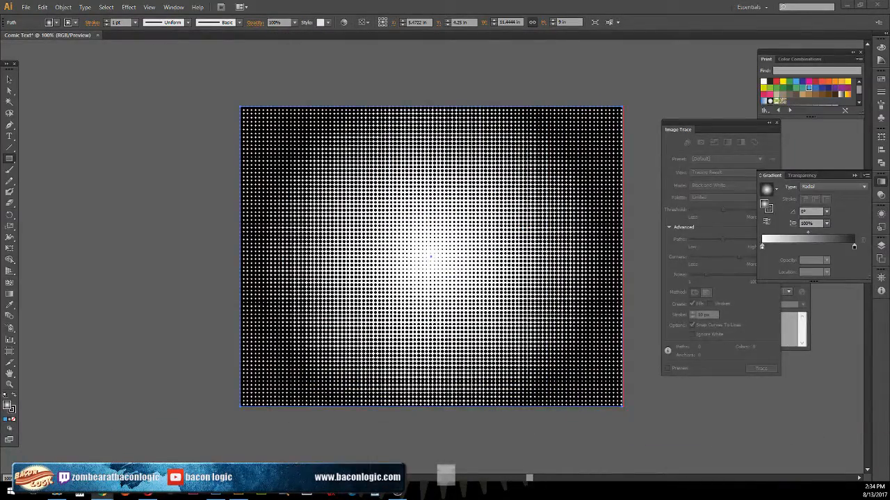
Select the halftone rectangle and expand its appearance into an image.
{"action": "left_click", "coordinate": [10, 79]}
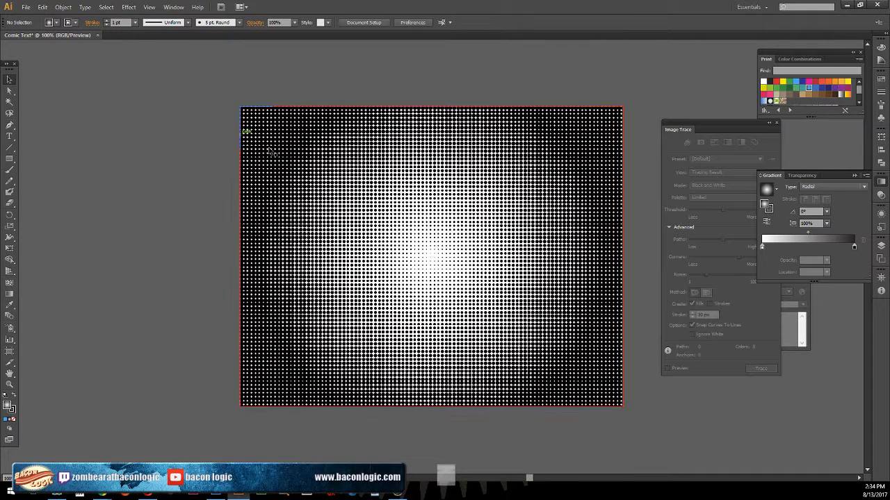
{"action": "left_click", "coordinate": [433, 242]}
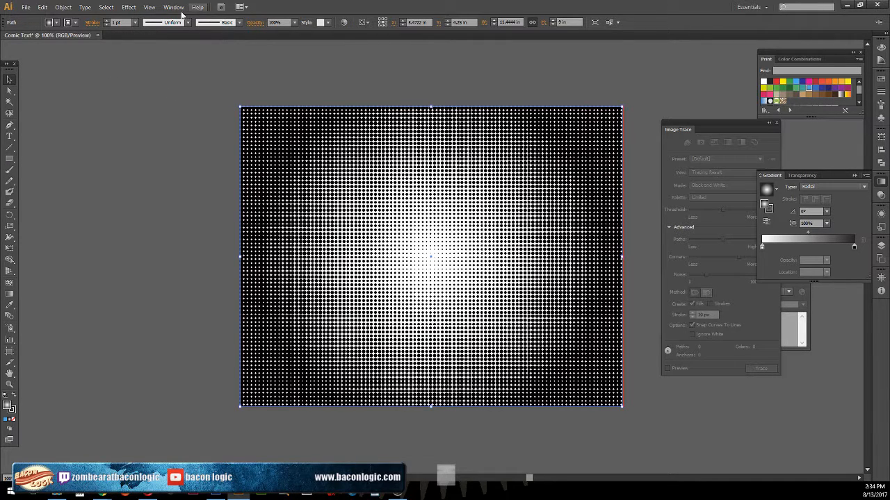
{"action": "left_click", "coordinate": [63, 7]}
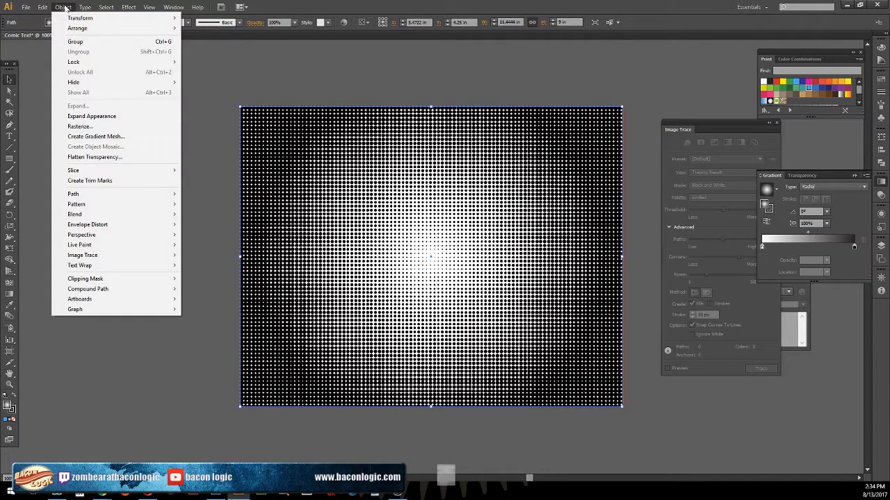
{"action": "left_click", "coordinate": [118, 116]}
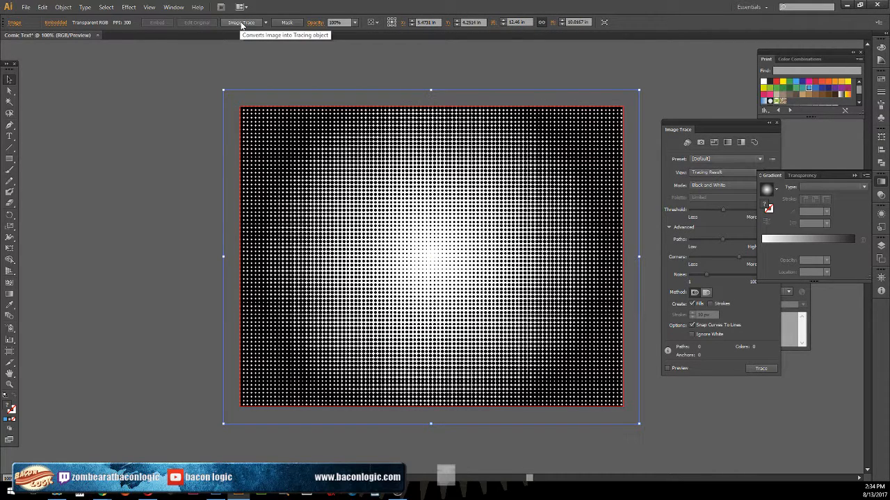
Trace the halftone image with the Black and White Logo preset and expand the tracing into vector paths.
{"action": "left_click", "coordinate": [266, 23]}
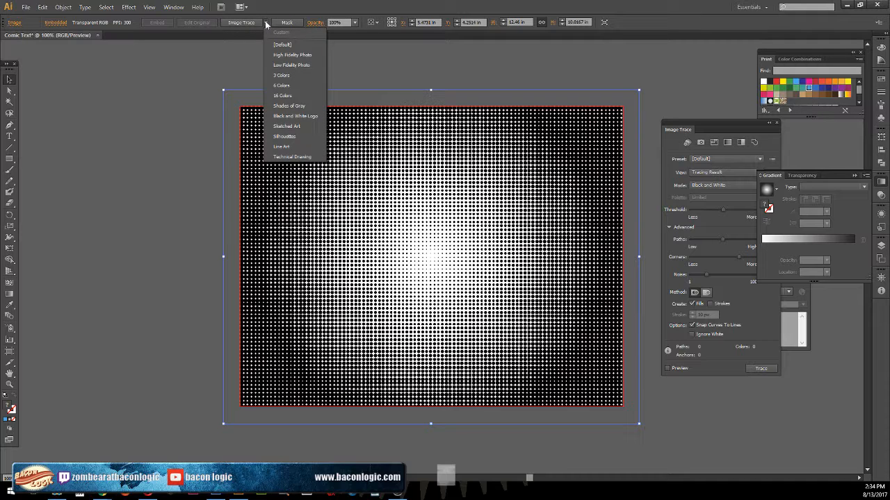
{"action": "left_click", "coordinate": [293, 116]}
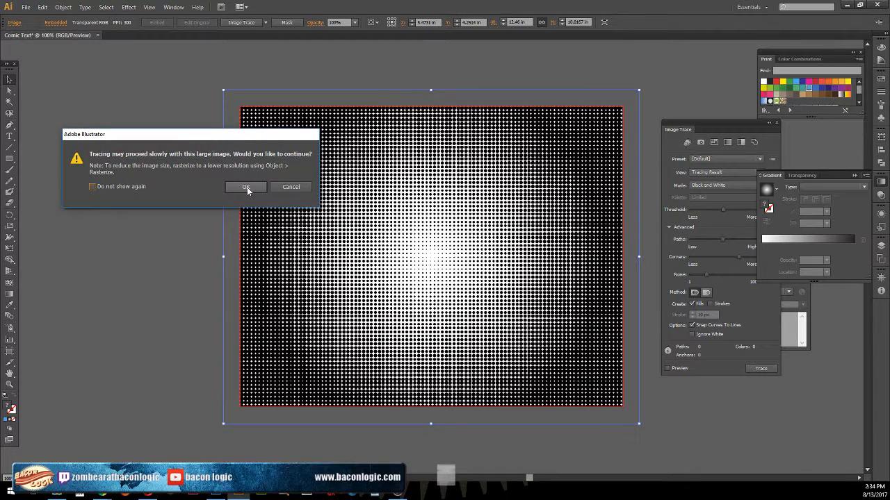
{"action": "left_click", "coordinate": [247, 188]}
{"action": "left_click", "coordinate": [94, 188]}
{"action": "left_click", "coordinate": [246, 186]}
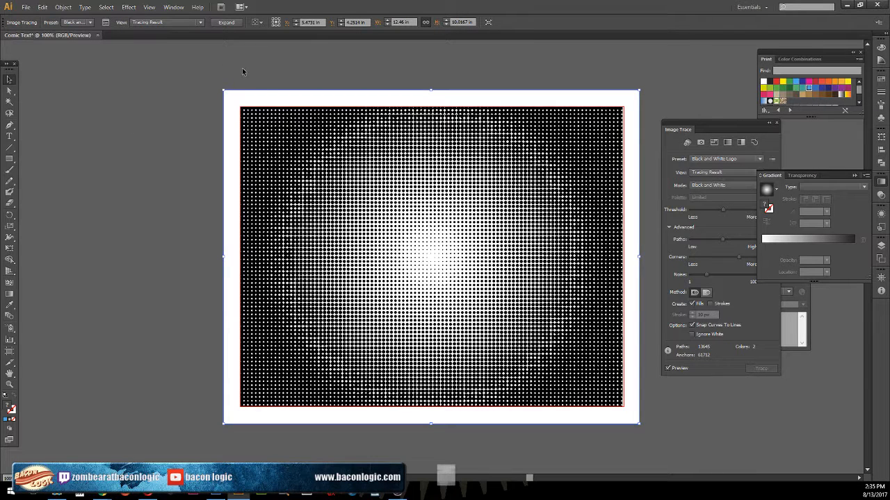
{"action": "left_click", "coordinate": [227, 23]}
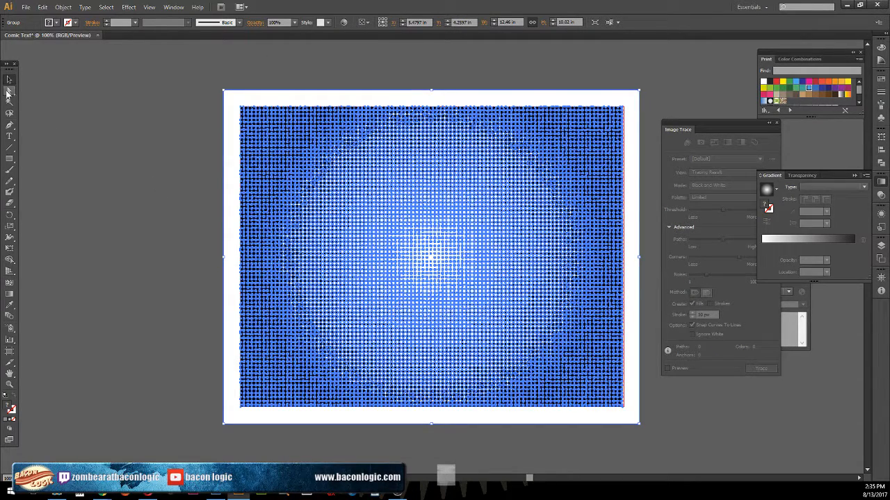
Select every white shape in the expanded tracing by its matching fill and delete them all.
{"action": "left_click", "coordinate": [8, 93]}
{"action": "left_click", "coordinate": [282, 103]}
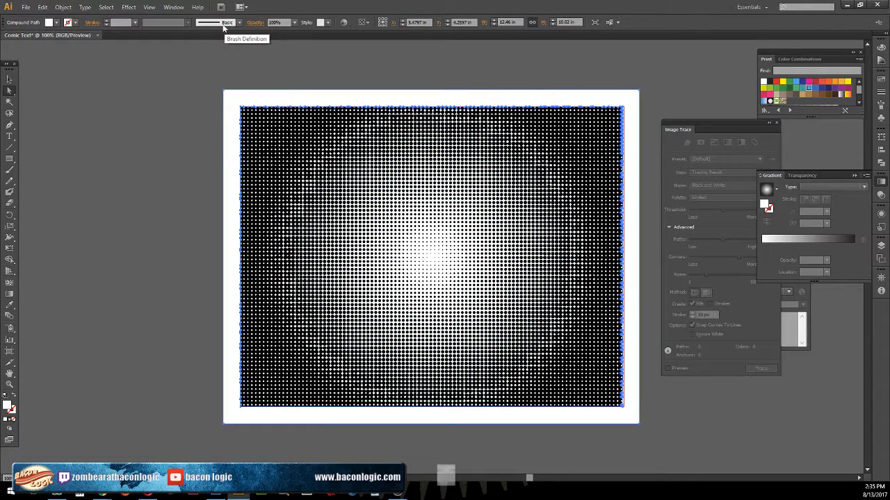
{"action": "left_click", "coordinate": [105, 7]}
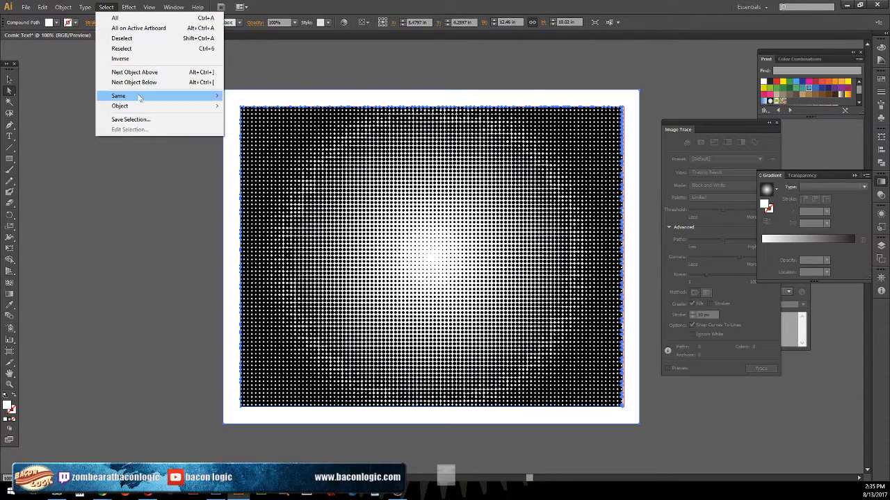
{"action": "mouse_move", "coordinate": [146, 95]}
{"action": "left_click", "coordinate": [64, 137]}
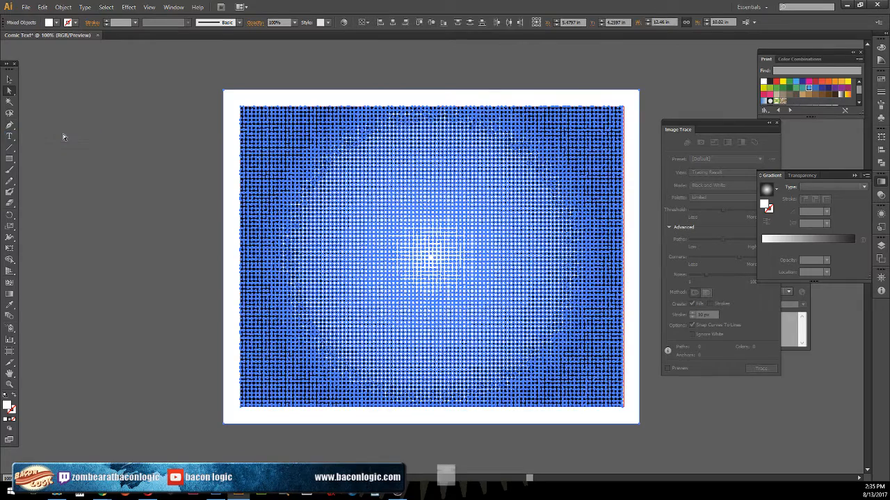
{"action": "key", "text": "Delete"}
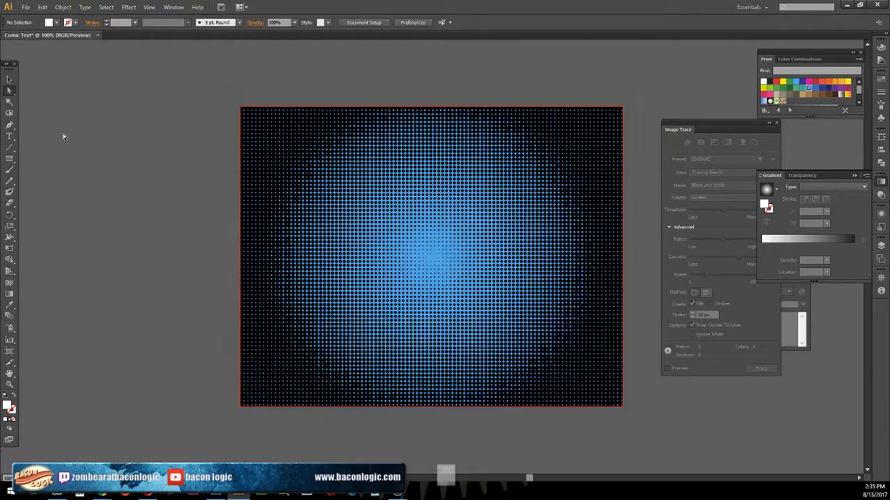
Recolor the remaining black halftone group with a medium blue swatch.
{"action": "left_click", "coordinate": [9, 78]}
{"action": "left_click", "coordinate": [271, 255]}
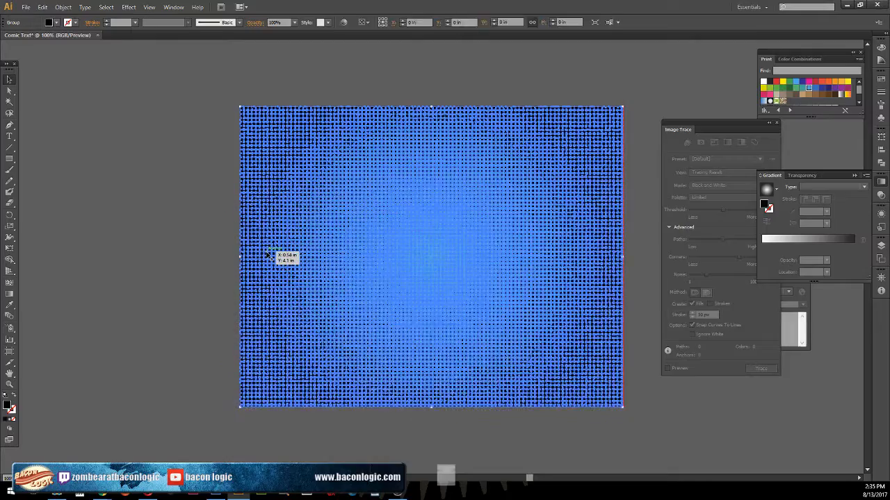
{"action": "left_click", "coordinate": [816, 89]}
{"action": "left_click", "coordinate": [621, 55]}
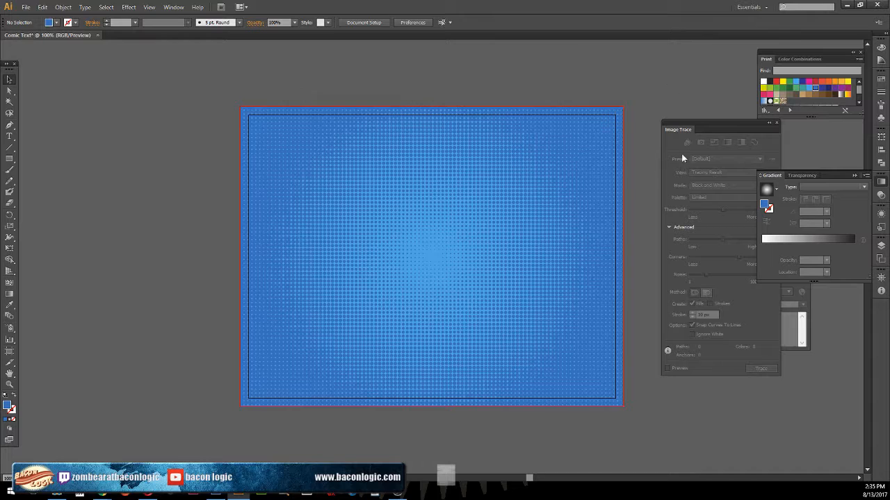
Recolor the halftone group with dark blue 002194 picked from the color spectrum, then deselect it.
{"action": "left_click", "coordinate": [615, 393]}
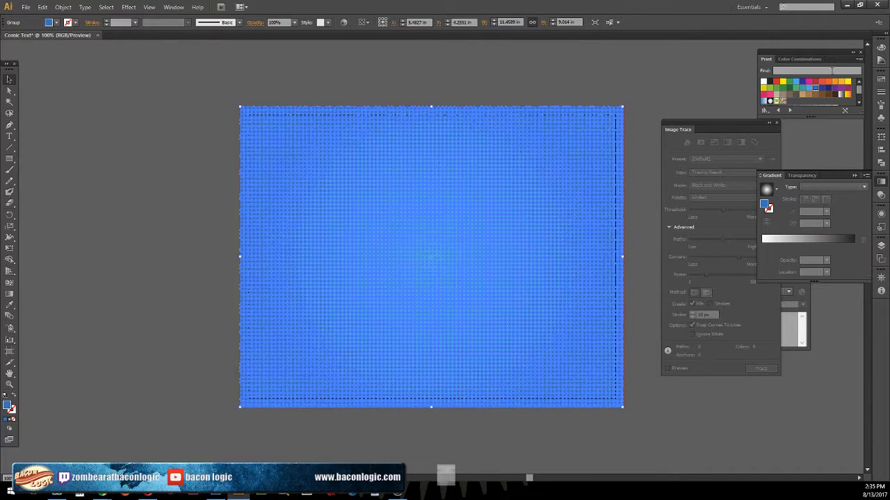
{"action": "left_click", "coordinate": [881, 50]}
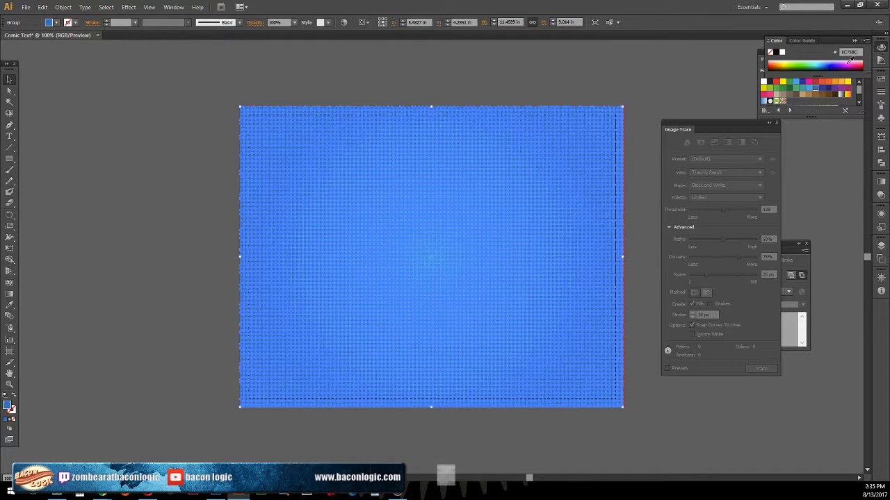
{"action": "left_click", "coordinate": [834, 62]}
{"action": "left_click", "coordinate": [830, 62]}
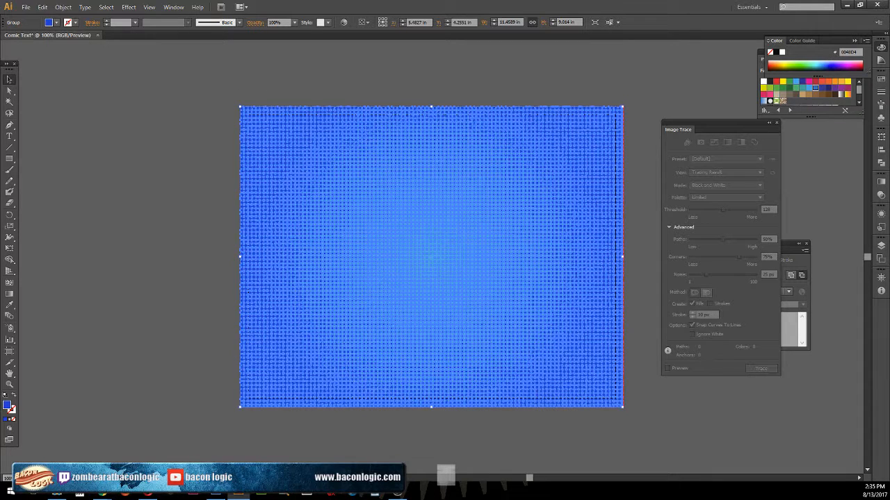
{"action": "left_click_drag", "start_coordinate": [830, 66], "coordinate": [830, 62]}
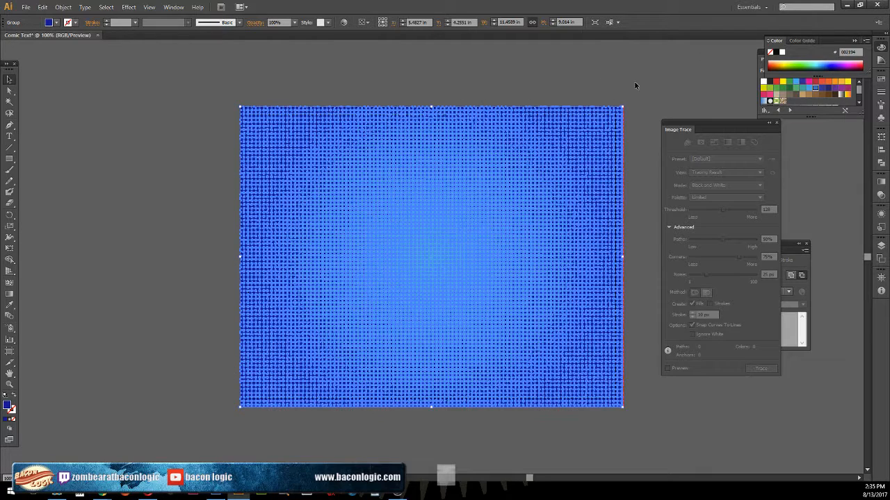
{"action": "left_click", "coordinate": [50, 75]}
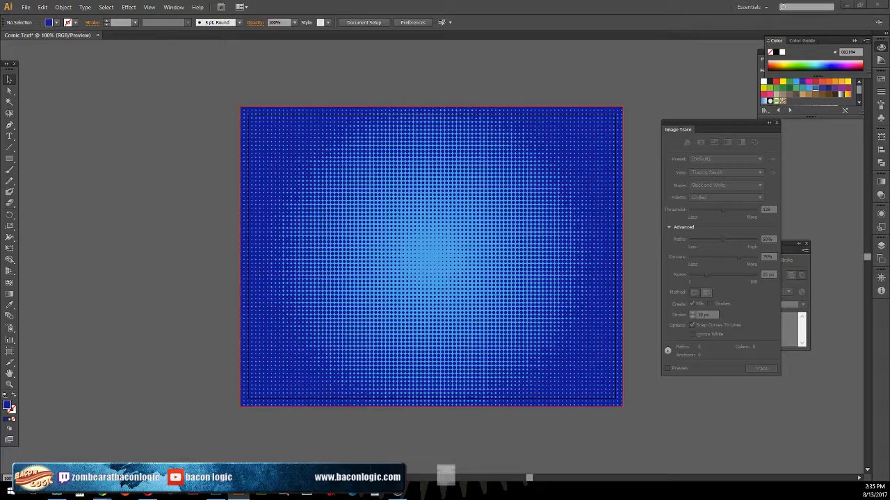
Compare the blue background with the GEEKMAN! reference design in the browser window.
{"action": "left_click_drag", "start_coordinate": [0, 73], "coordinate": [375, 73]}
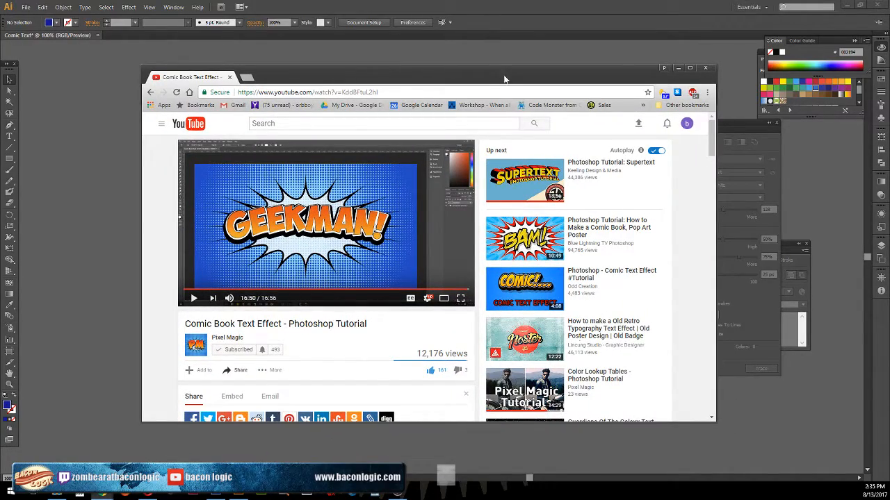
{"action": "left_click_drag", "start_coordinate": [505, 79], "coordinate": [0, 79]}
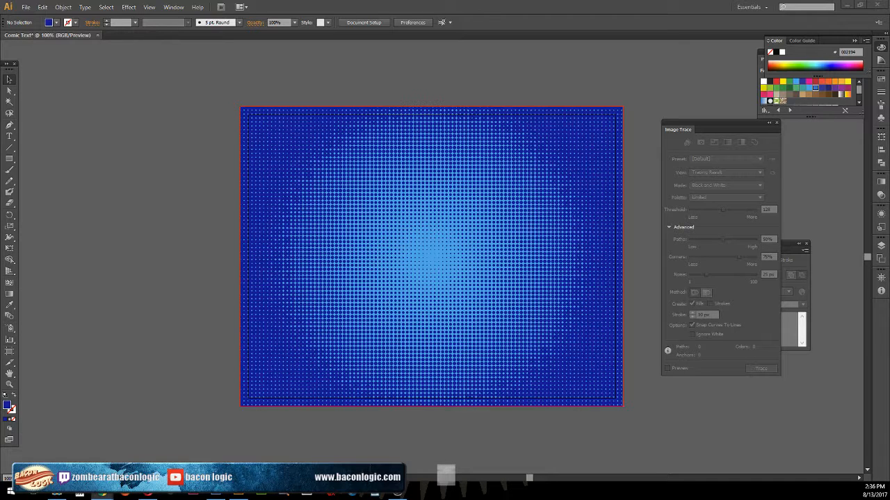
Create a 15-point star near the artboard's center with Radius 1 of 0.35 in and Radius 2 of 0.7 in.
{"action": "left_click", "coordinate": [10, 159]}
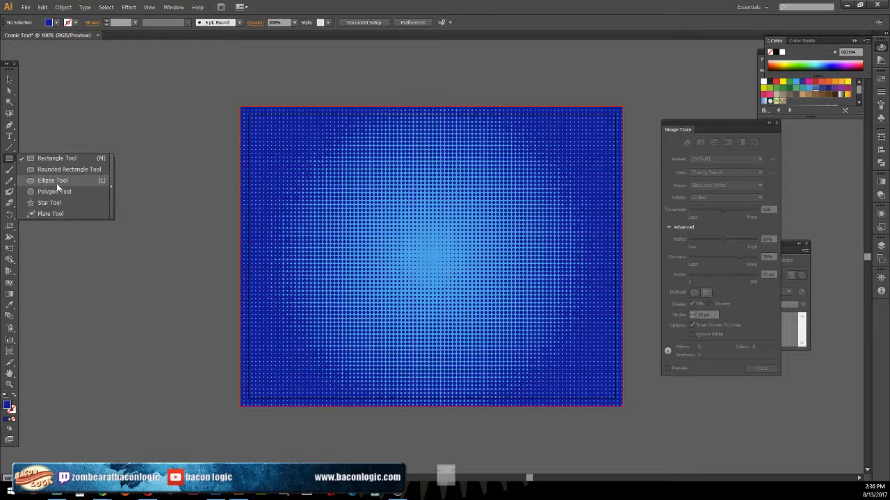
{"action": "left_click", "coordinate": [61, 202]}
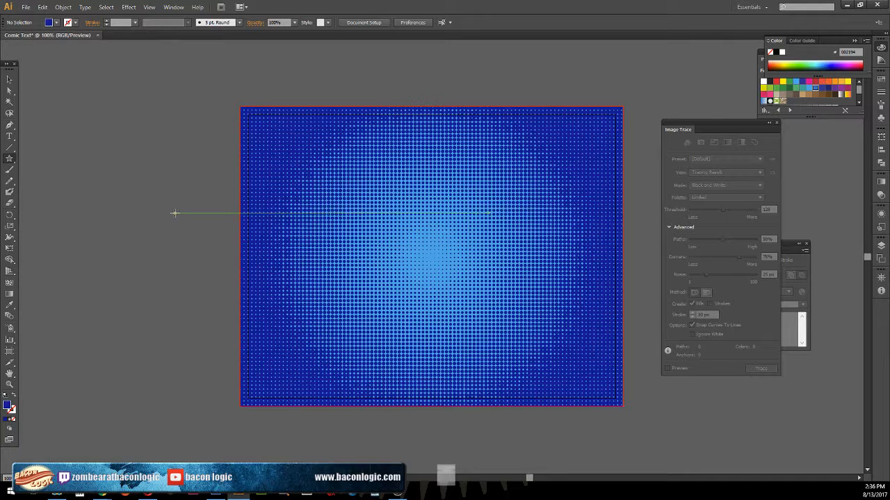
{"action": "left_click", "coordinate": [431, 254]}
{"action": "double_click", "coordinate": [438, 255]}
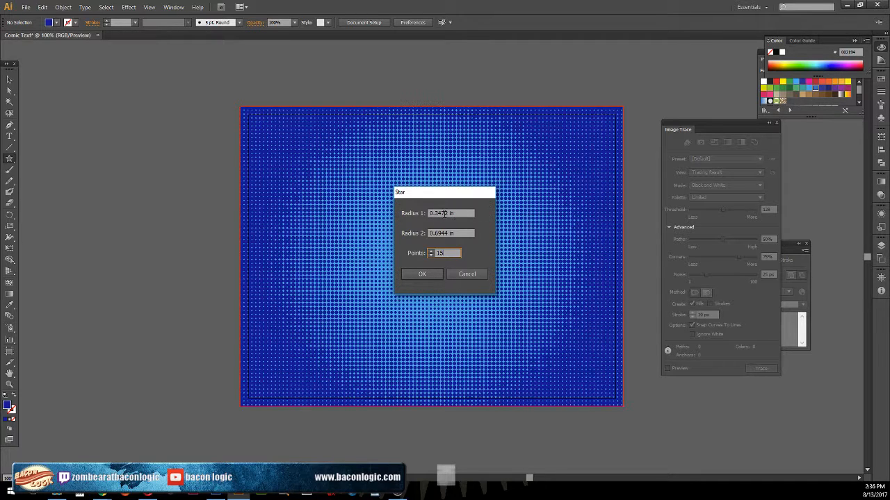
{"action": "left_click_drag", "start_coordinate": [438, 213], "coordinate": [452, 214]}
{"action": "type", "text": "5"}
{"action": "left_click_drag", "start_coordinate": [434, 234], "coordinate": [457, 233]}
{"action": "type", "text": ".7"}
{"action": "left_click_drag", "start_coordinate": [438, 213], "coordinate": [474, 214]}
{"action": "type", "text": "0.35"}
{"action": "left_click", "coordinate": [422, 274]}
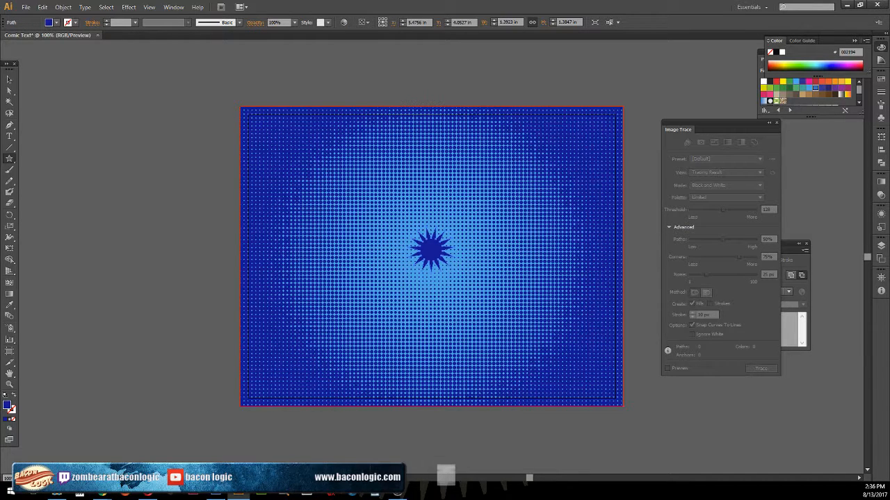
{"action": "left_click", "coordinate": [10, 79]}
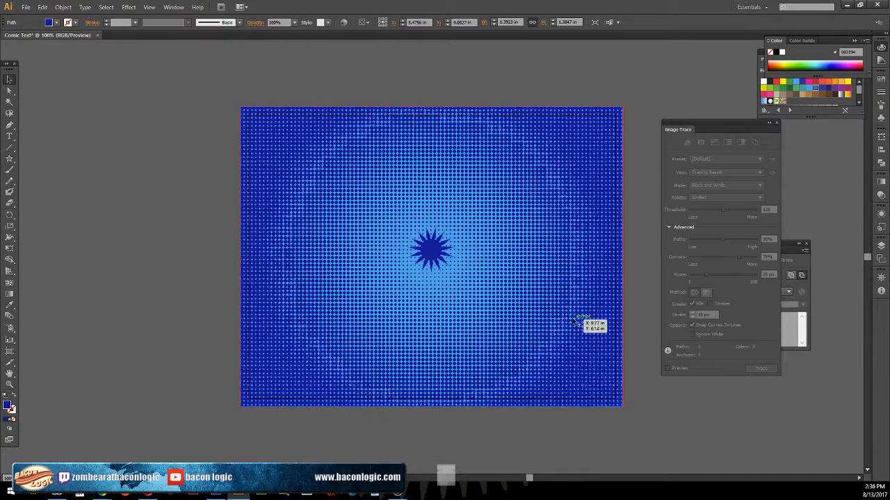
Recolor the star with pale blue C2DCFF picked from the color spectrum.
{"action": "left_click", "coordinate": [443, 257]}
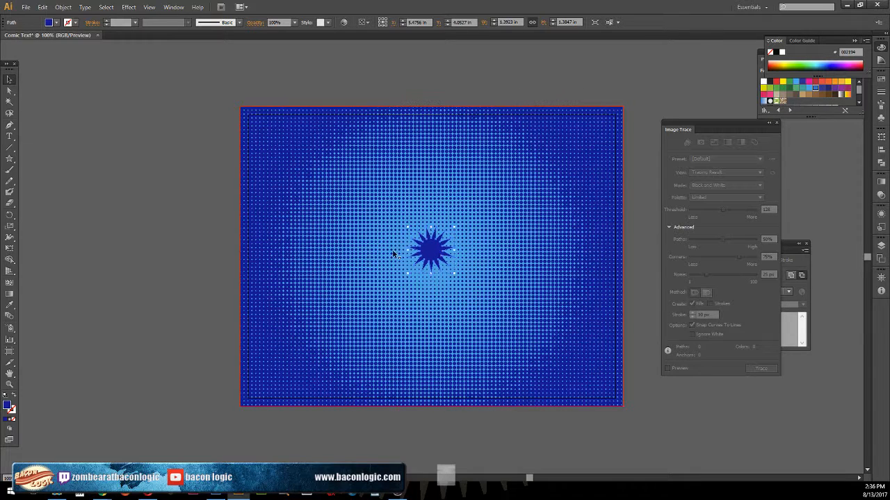
{"action": "left_click", "coordinate": [809, 82]}
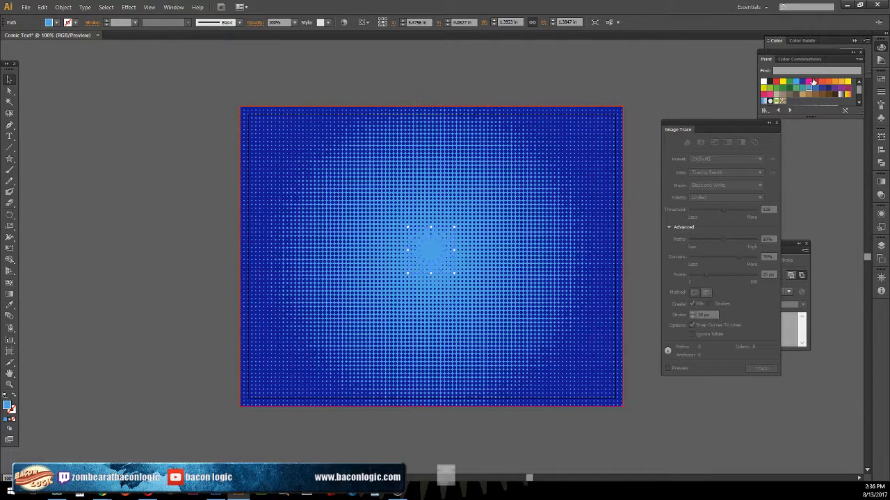
{"action": "left_click", "coordinate": [881, 60]}
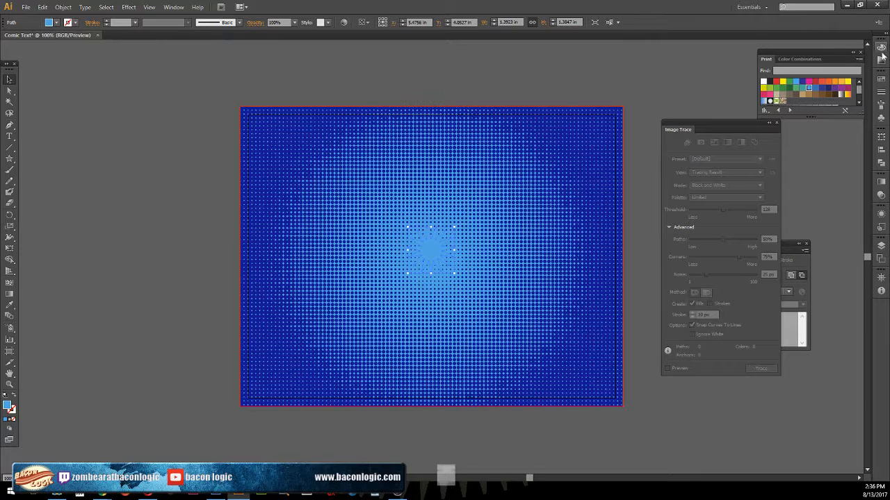
{"action": "left_click", "coordinate": [883, 48]}
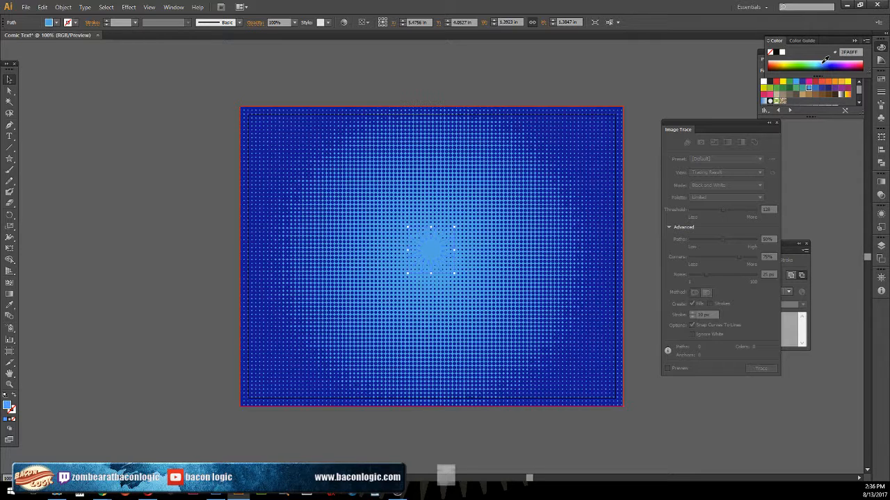
{"action": "left_click_drag", "start_coordinate": [818, 74], "coordinate": [812, 160]}
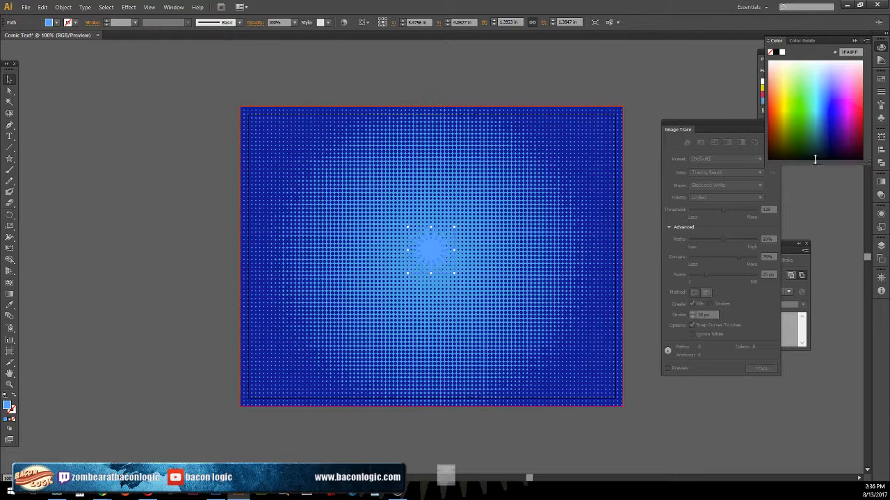
{"action": "left_click", "coordinate": [825, 68]}
{"action": "left_click_drag", "start_coordinate": [827, 64], "coordinate": [828, 66]}
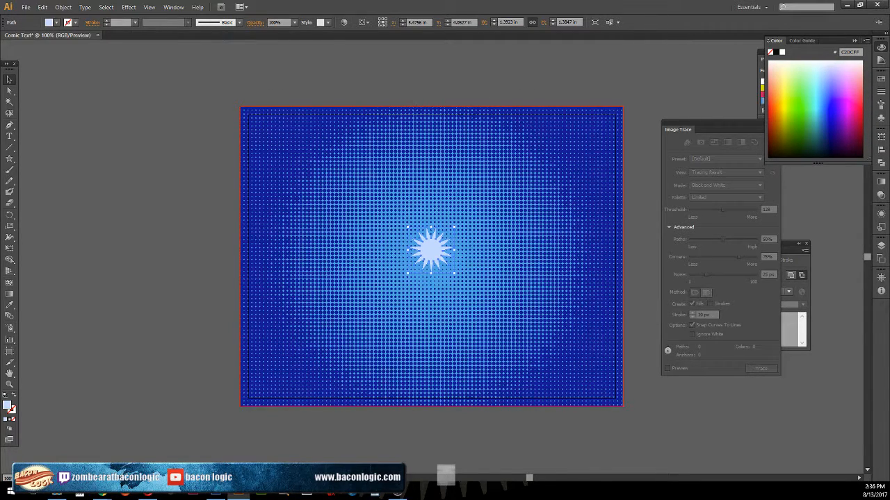
Enlarge the pale blue star proportionally to about 4.65 in wide and 4.63 in high.
{"action": "left_click", "coordinate": [9, 78]}
{"action": "left_click", "coordinate": [440, 249]}
{"action": "left_click_drag", "start_coordinate": [455, 226], "coordinate": [653, 124]}
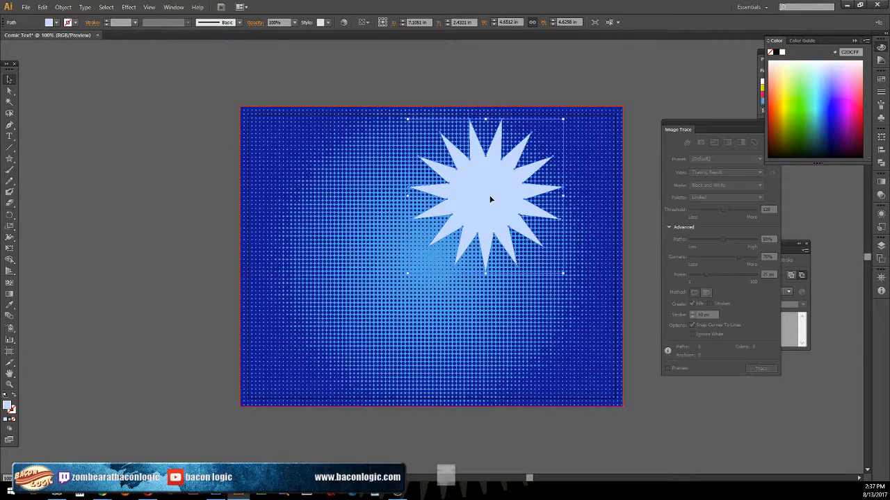
Cut the star from the artwork and create a new layer named Star above Layer 1.
{"action": "key", "text": "ctrl+c"}
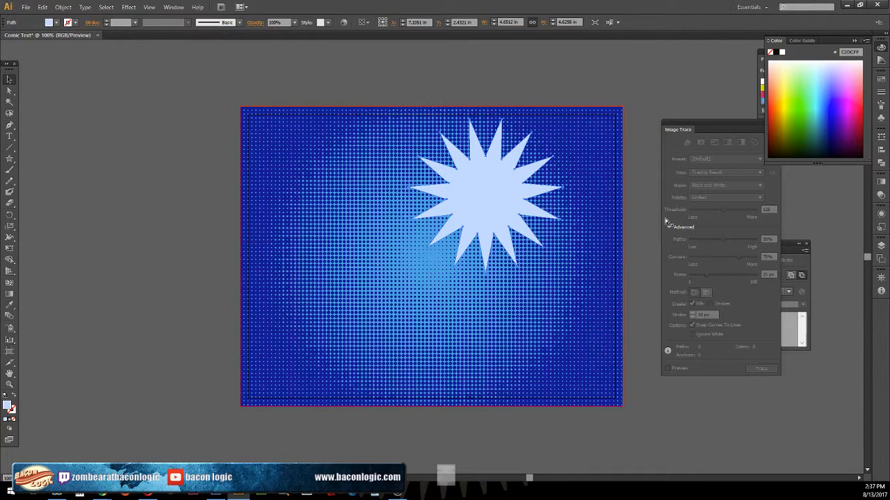
{"action": "key", "text": "ctrl+x"}
{"action": "left_click", "coordinate": [881, 245]}
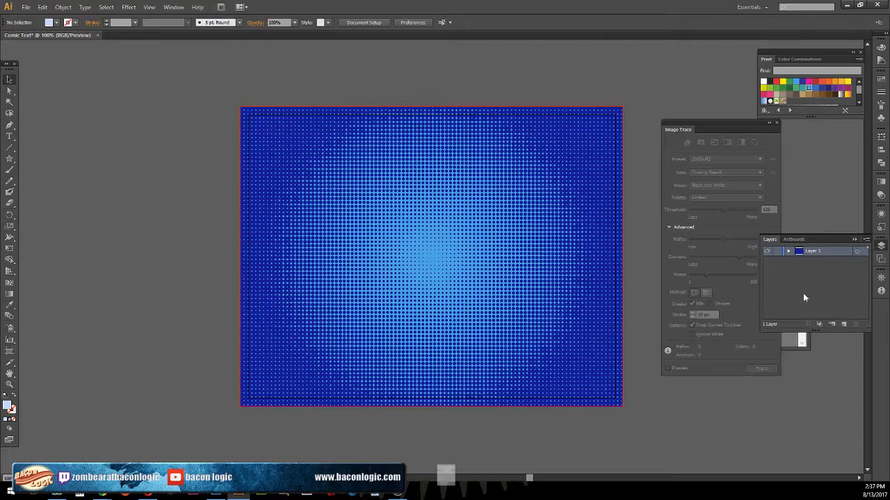
{"action": "left_click", "coordinate": [845, 325]}
{"action": "double_click", "coordinate": [810, 254]}
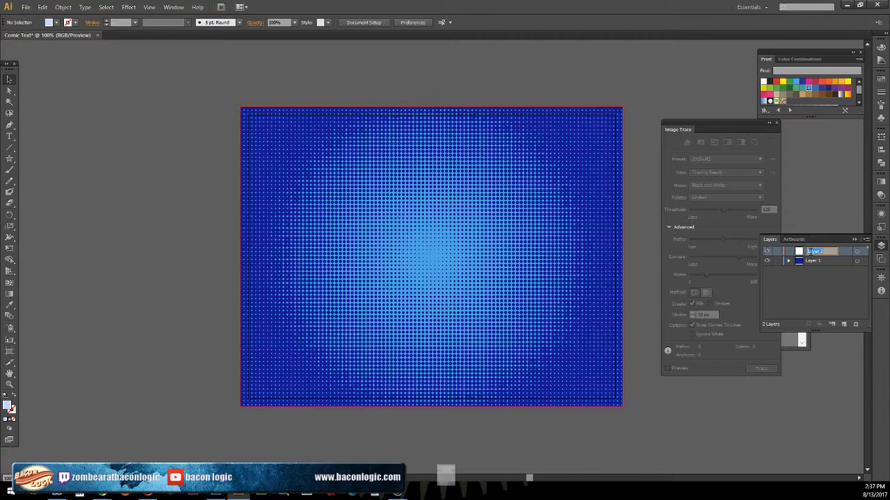
{"action": "type", "text": "Star"}
{"action": "key", "text": "Return"}
Rename Layer 1 as background.
{"action": "double_click", "coordinate": [815, 261]}
{"action": "type", "text": "Back"}
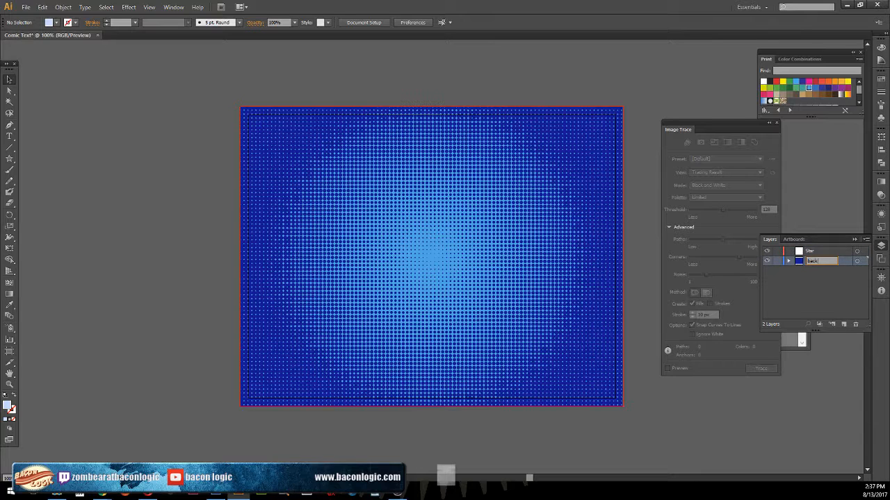
{"action": "type", "text": "ground"}
Paste the star into the Star layer, then lock and hide the background layer.
{"action": "left_click", "coordinate": [825, 255]}
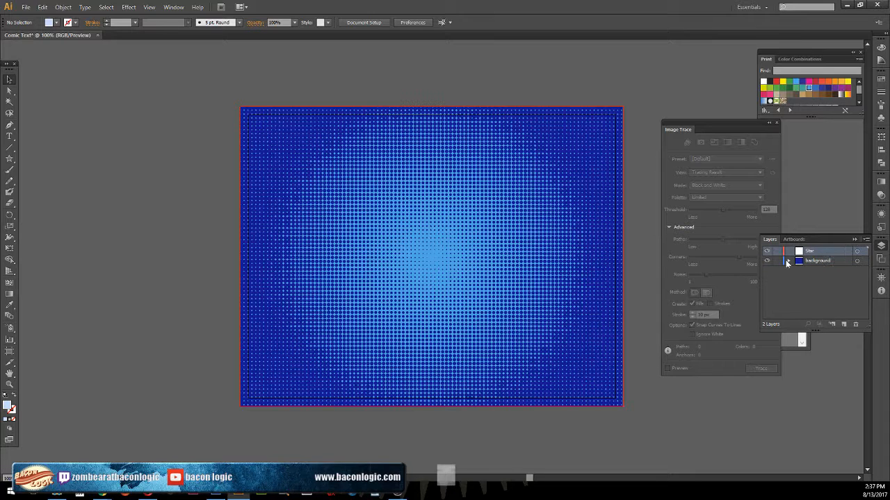
{"action": "key", "text": "ctrl+v"}
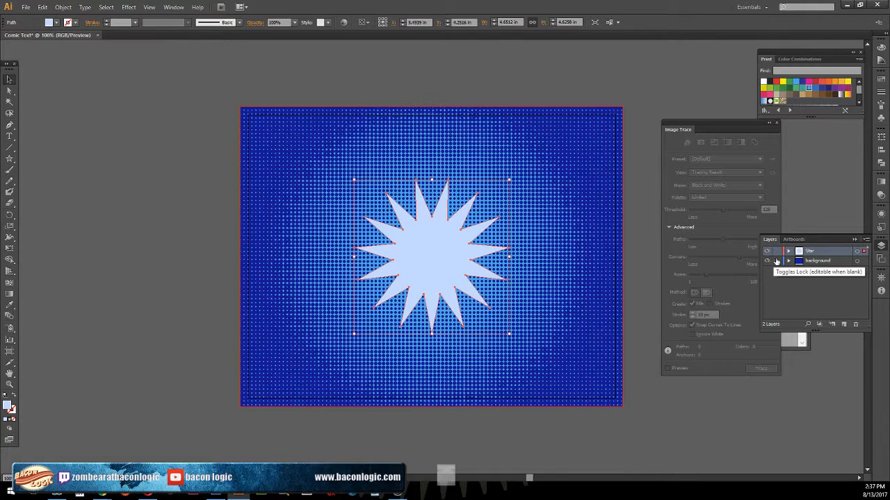
{"action": "left_click", "coordinate": [777, 261]}
{"action": "left_click", "coordinate": [767, 262]}
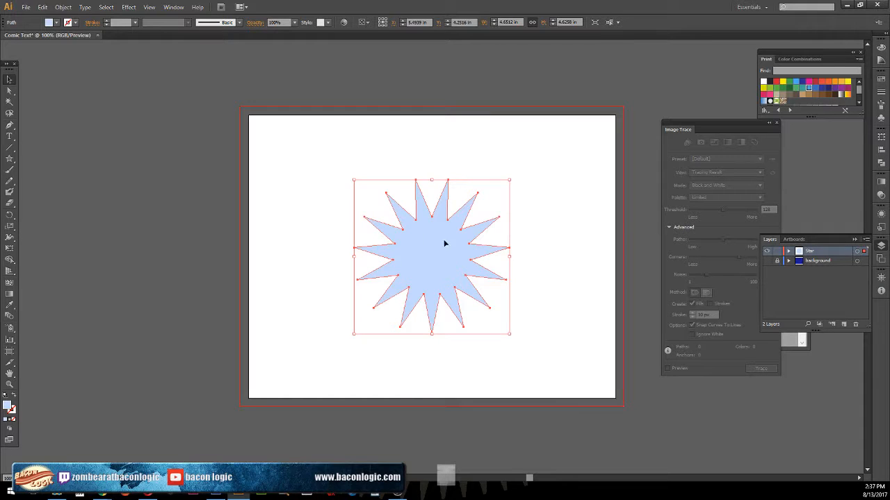
Stretch the star horizontally to about 7.5 in wide and reposition it near the artboard's center.
{"action": "left_click_drag", "start_coordinate": [425, 255], "coordinate": [389, 242]}
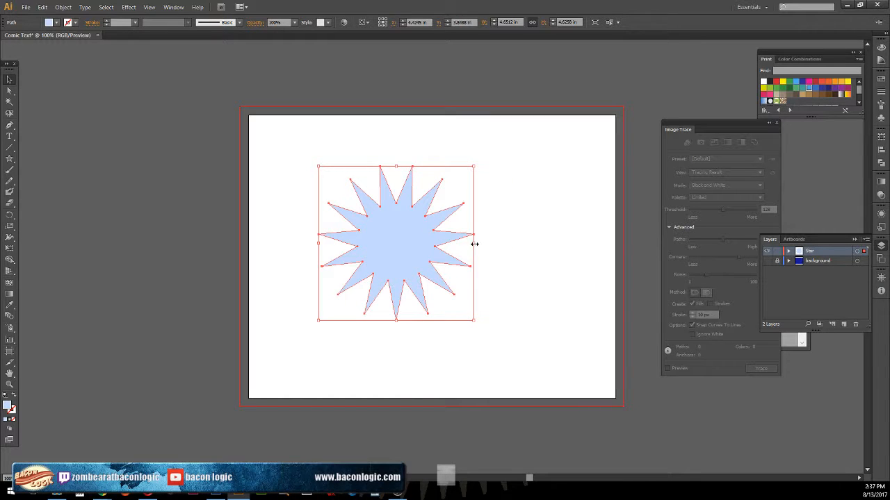
{"action": "left_click_drag", "start_coordinate": [474, 244], "coordinate": [569, 244]}
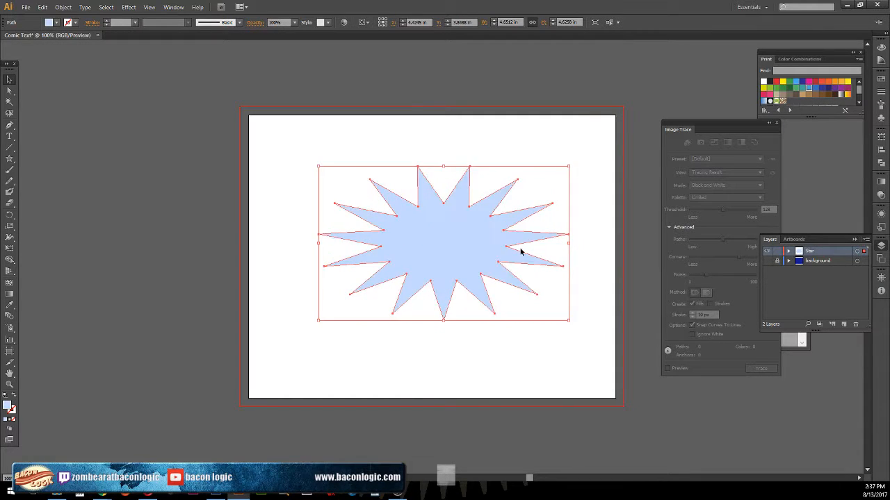
{"action": "left_click_drag", "start_coordinate": [438, 241], "coordinate": [433, 241]}
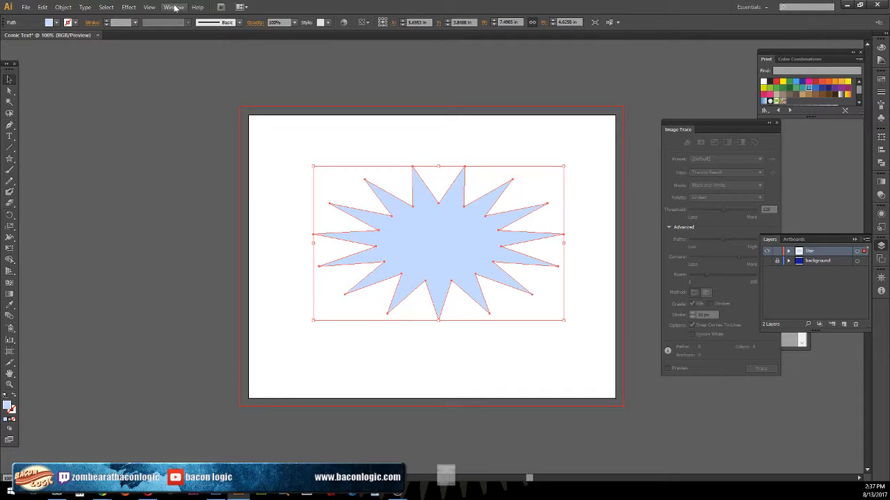
Apply a Pucker & Bloat effect of -10% to the stretched star with the preview on, then deselect it.
{"action": "left_click", "coordinate": [129, 7]}
{"action": "mouse_move", "coordinate": [161, 130]}
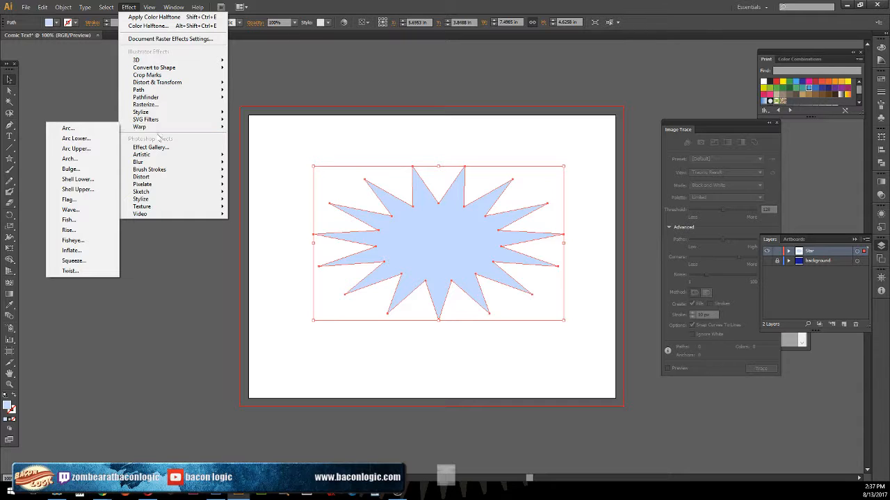
{"action": "mouse_move", "coordinate": [182, 83]}
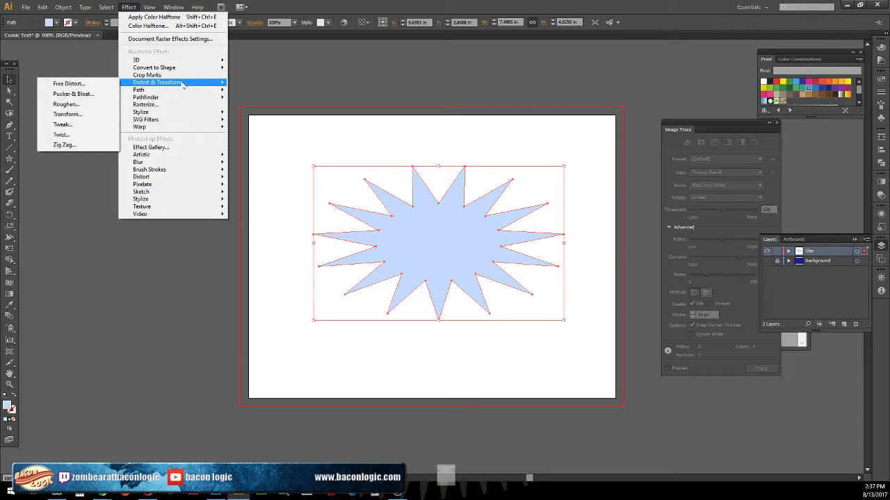
{"action": "left_click", "coordinate": [81, 98]}
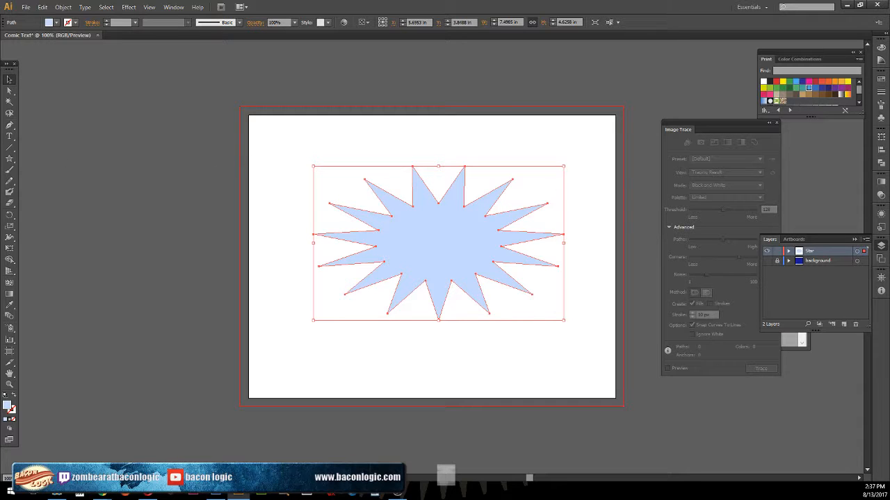
{"action": "left_click_drag", "start_coordinate": [112, 130], "coordinate": [170, 99]}
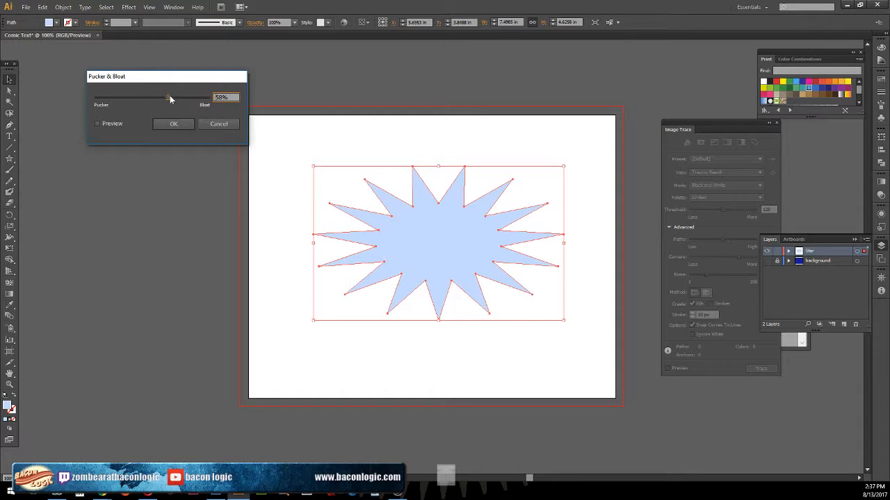
{"action": "left_click", "coordinate": [103, 125]}
{"action": "left_click_drag", "start_coordinate": [168, 97], "coordinate": [150, 102]}
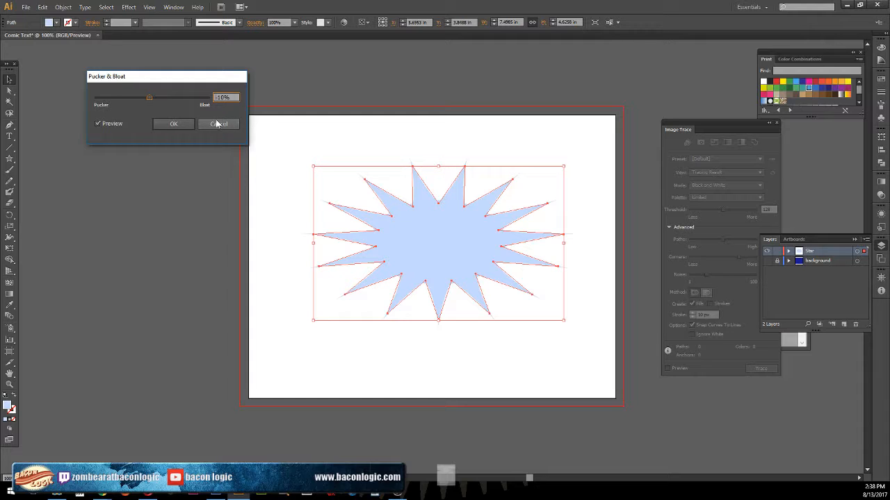
{"action": "left_click", "coordinate": [173, 125]}
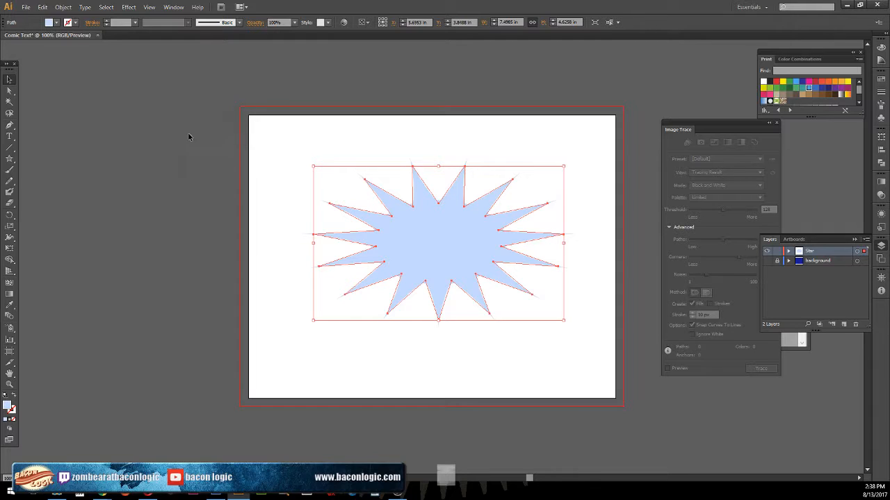
{"action": "left_click", "coordinate": [250, 252]}
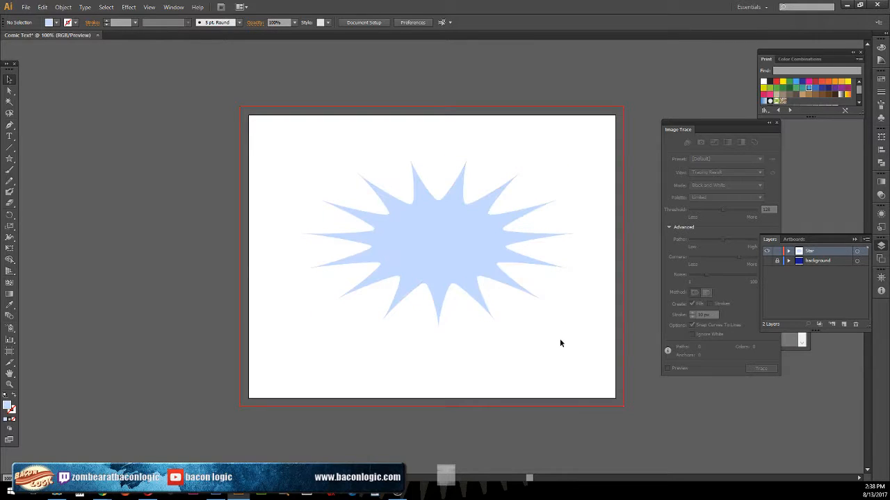
{"action": "left_click", "coordinate": [433, 238]}
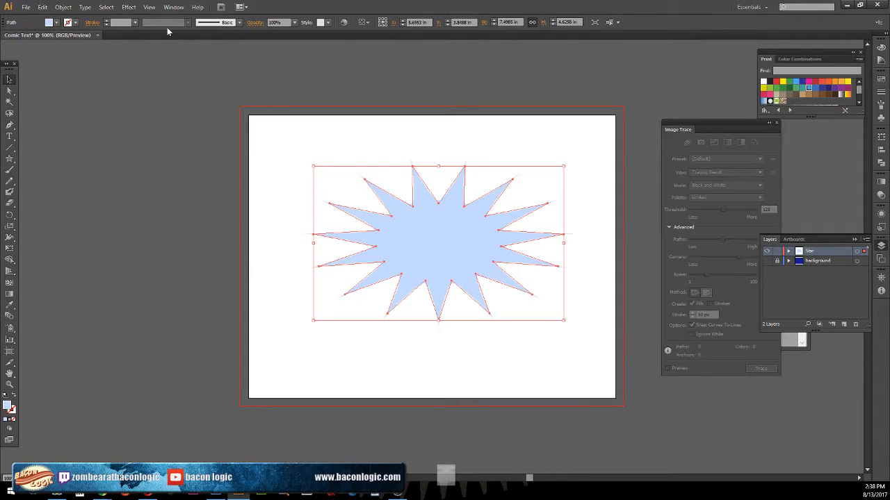
{"action": "left_click", "coordinate": [104, 8]}
{"action": "mouse_move", "coordinate": [128, 8]}
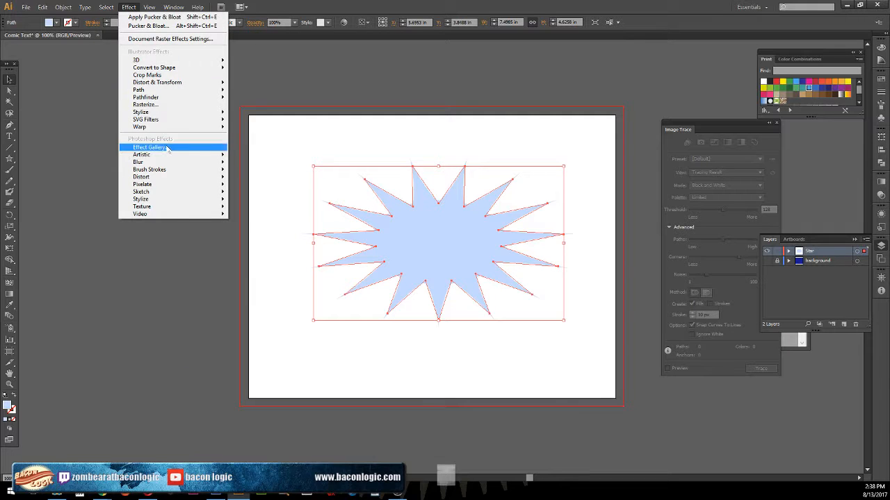
{"action": "mouse_move", "coordinate": [170, 84]}
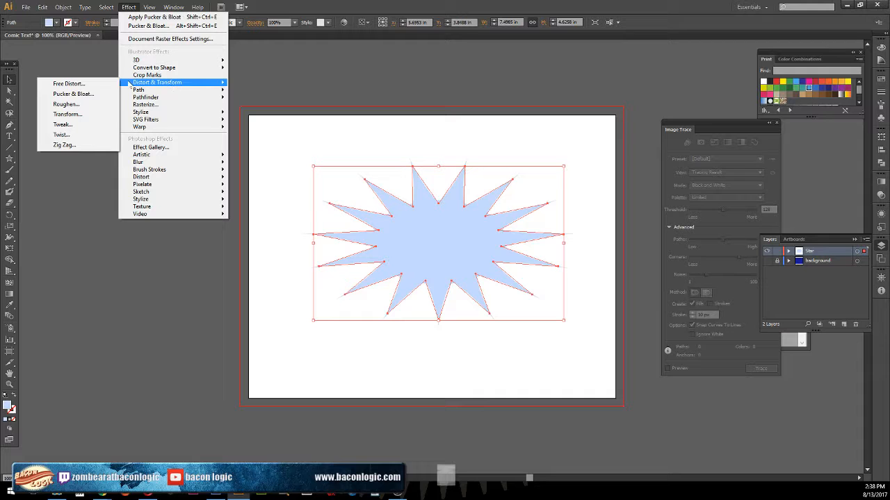
{"action": "left_click", "coordinate": [357, 81]}
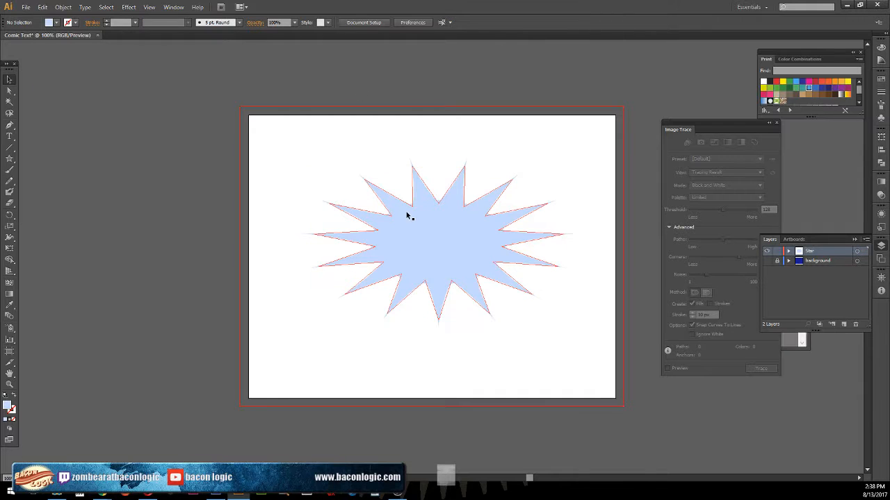
Expand the appearance of the puckered star so its curved outline becomes the actual path.
{"action": "left_click", "coordinate": [408, 216]}
{"action": "left_click", "coordinate": [64, 7]}
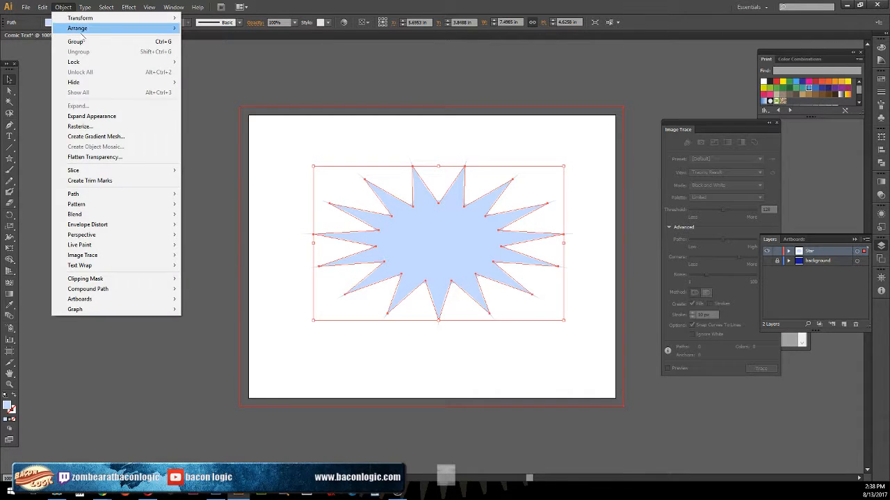
{"action": "left_click", "coordinate": [123, 118]}
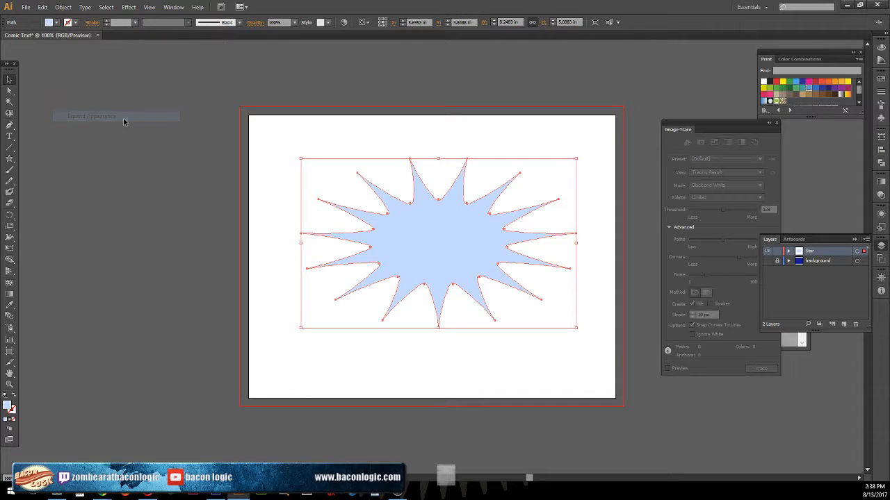
{"action": "left_click", "coordinate": [181, 169]}
Apply a second Pucker & Bloat effect of -38% to the expanded star, then deselect it.
{"action": "left_click", "coordinate": [419, 247]}
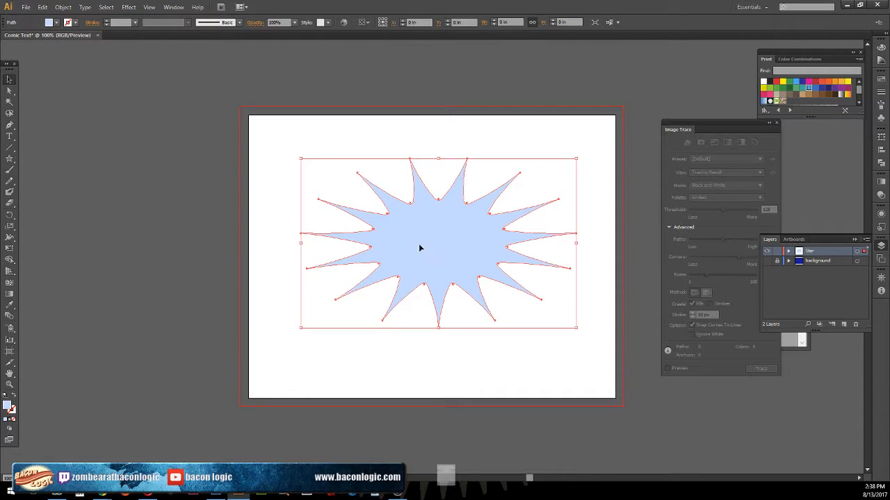
{"action": "left_click", "coordinate": [129, 7]}
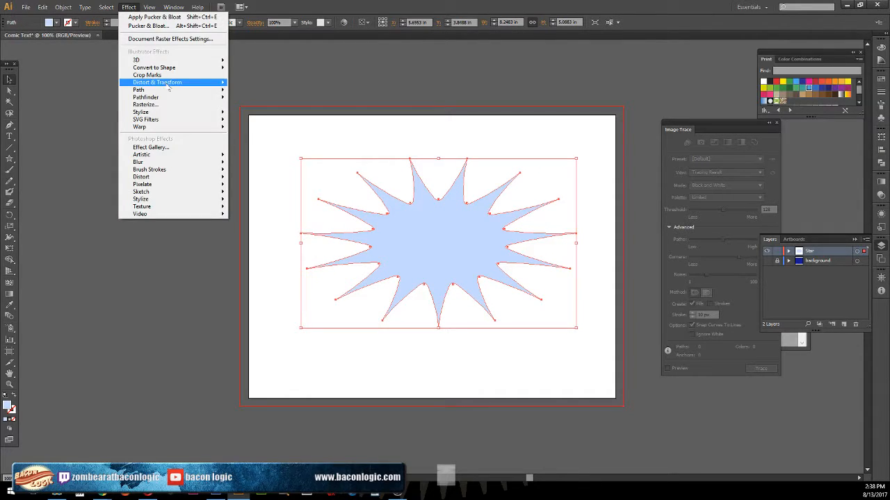
{"action": "left_click", "coordinate": [89, 93]}
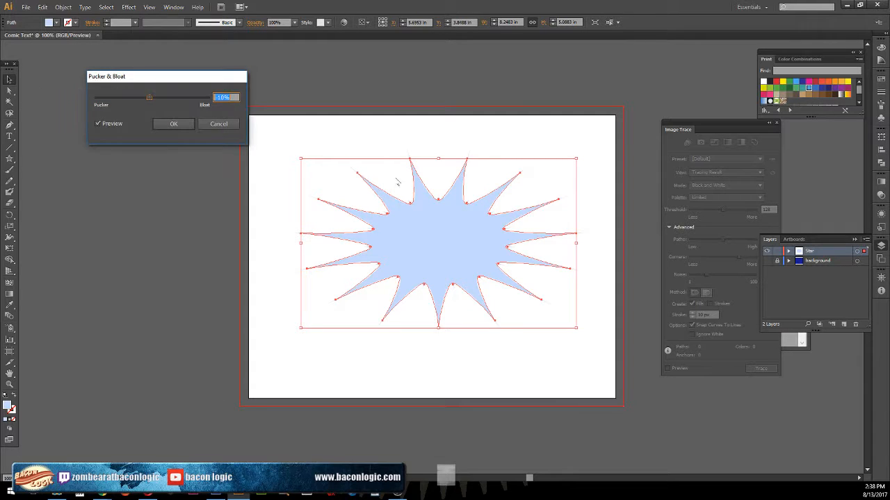
{"action": "left_click", "coordinate": [120, 125]}
{"action": "left_click_drag", "start_coordinate": [149, 99], "coordinate": [147, 99]}
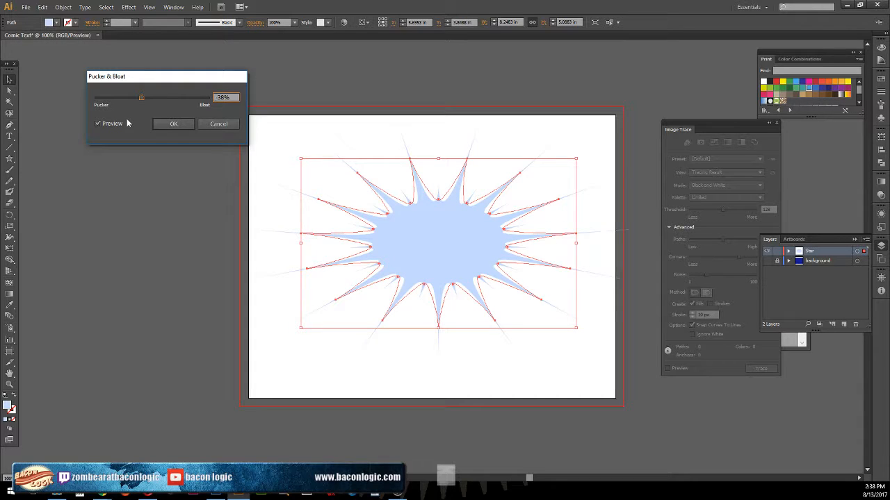
{"action": "left_click", "coordinate": [174, 125]}
{"action": "left_click", "coordinate": [163, 217]}
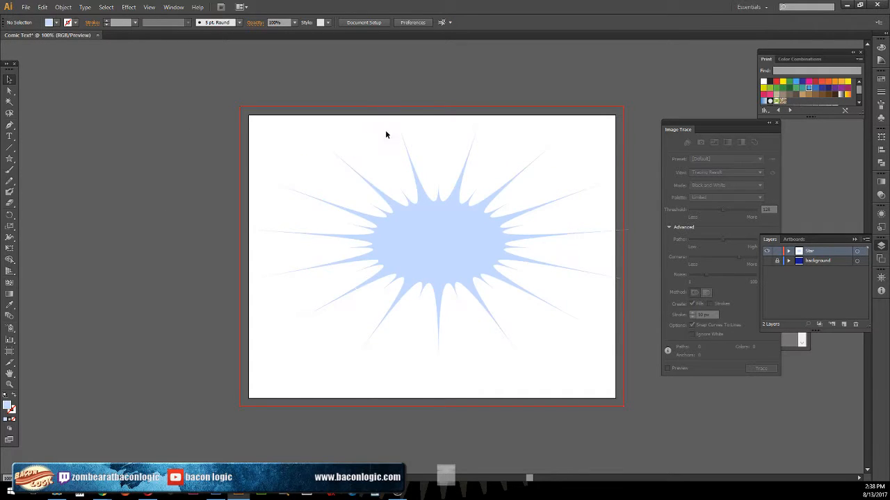
Replace the existing starburst with a new small 25-point star near the middle of the artboard.
{"action": "left_click", "coordinate": [442, 234]}
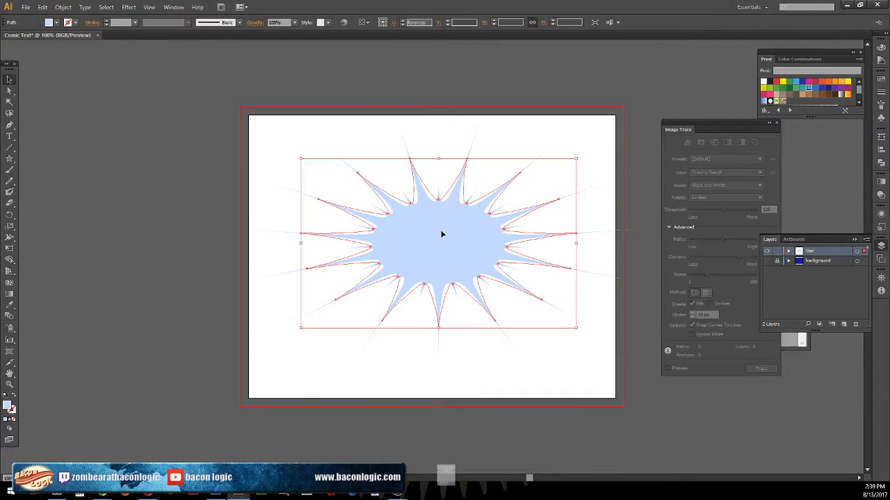
{"action": "key", "text": "Delete"}
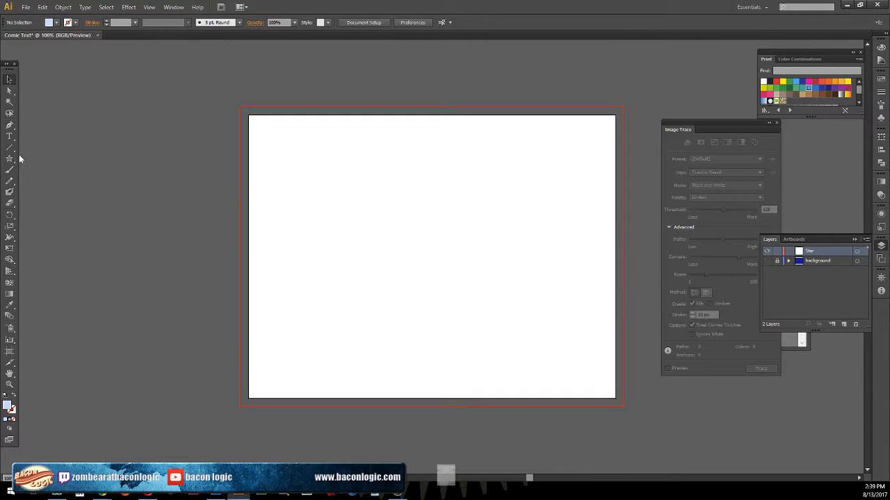
{"action": "left_click_drag", "start_coordinate": [12, 162], "coordinate": [42, 202]}
{"action": "left_click", "coordinate": [403, 220]}
{"action": "double_click", "coordinate": [442, 253]}
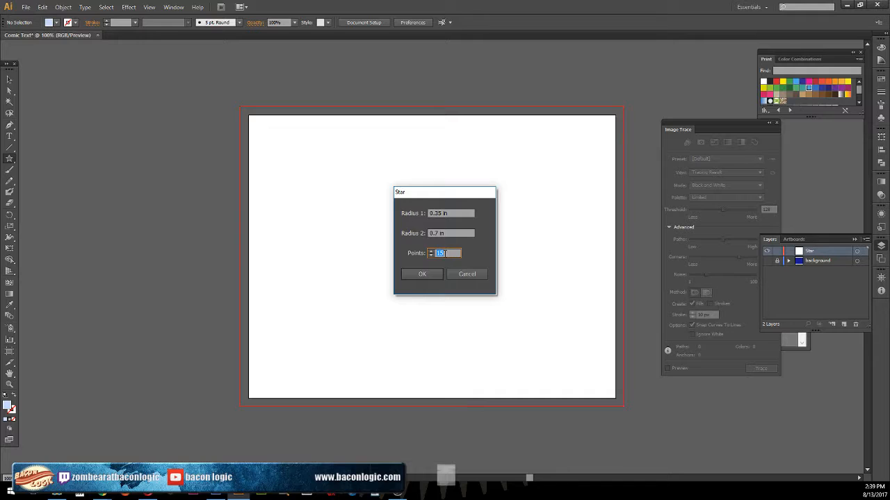
{"action": "type", "text": "25"}
{"action": "left_click", "coordinate": [434, 233]}
{"action": "double_click", "coordinate": [435, 233]}
{"action": "left_click", "coordinate": [422, 274]}
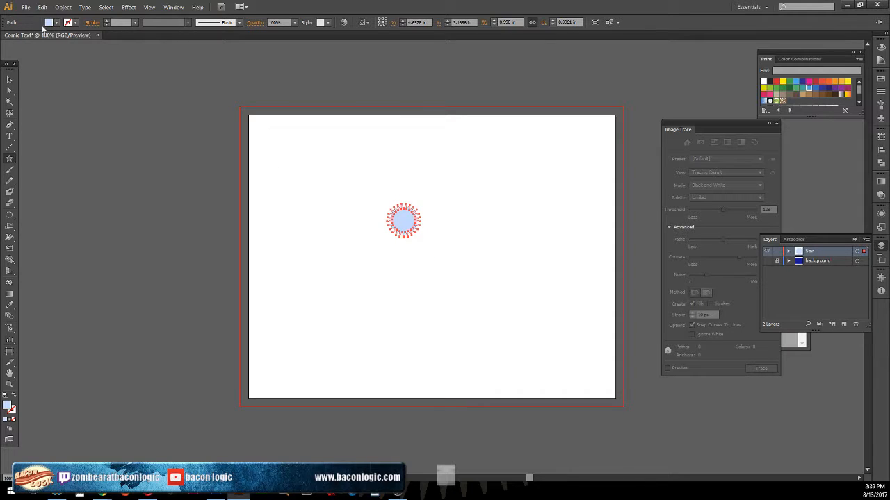
Stretch the new star to about 4.37 × 2.22 in and reposition it near the artboard's center.
{"action": "left_click", "coordinate": [9, 79]}
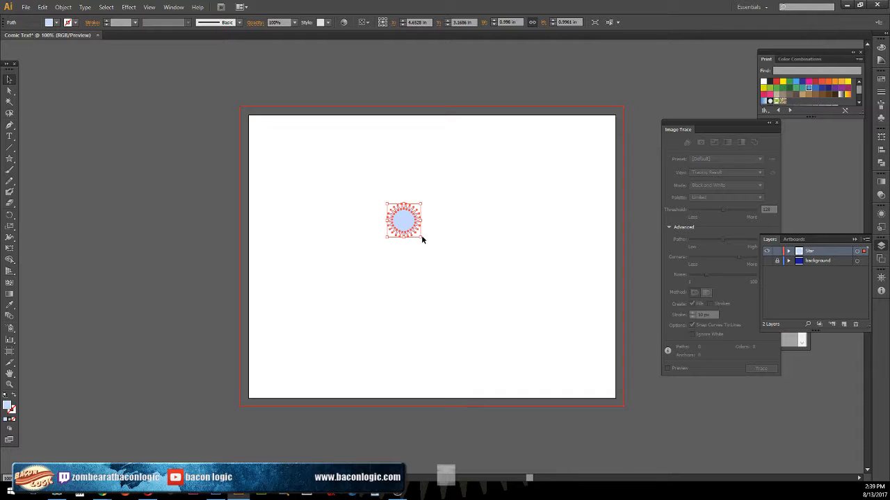
{"action": "left_click_drag", "start_coordinate": [421, 238], "coordinate": [531, 278]}
{"action": "left_click_drag", "start_coordinate": [458, 240], "coordinate": [407, 247]}
Apply a Pucker & Bloat effect to the stretched star with a milder pucker than -38%.
{"action": "left_click", "coordinate": [128, 7]}
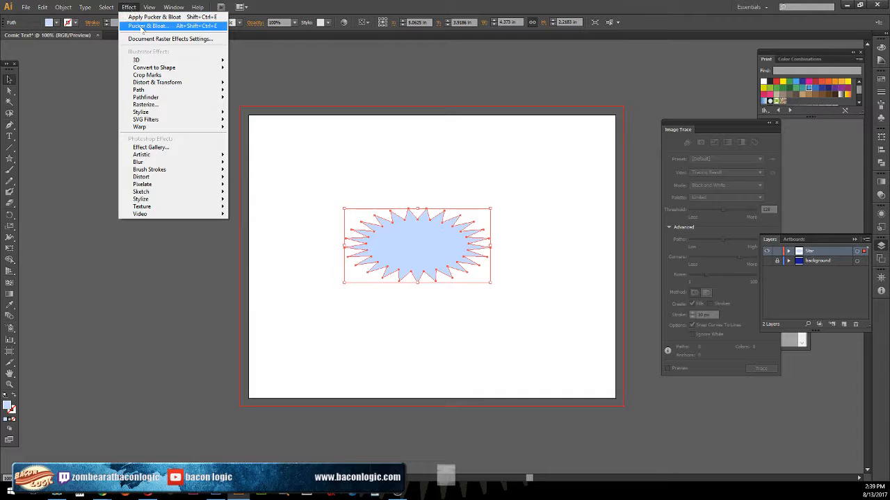
{"action": "left_click", "coordinate": [142, 26]}
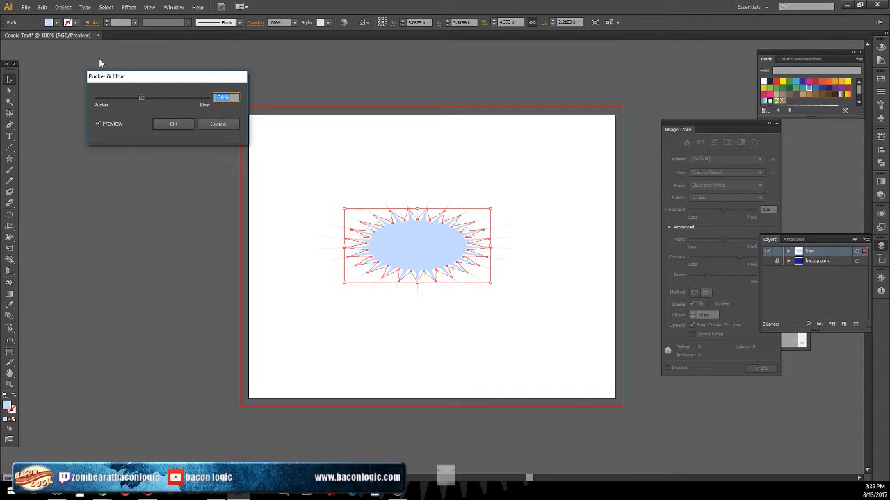
{"action": "left_click_drag", "start_coordinate": [141, 98], "coordinate": [147, 101]}
{"action": "left_click", "coordinate": [173, 123]}
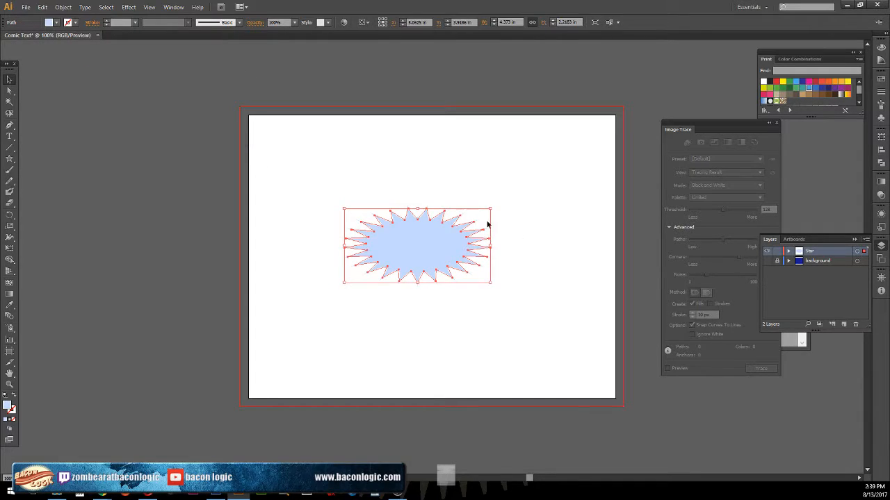
Enlarge the puckered star to about 6.45 × 3.27 in and expand its appearance into an actual path.
{"action": "left_click_drag", "start_coordinate": [490, 209], "coordinate": [526, 192]}
{"action": "left_click_drag", "start_coordinate": [401, 251], "coordinate": [414, 249]}
{"action": "left_click", "coordinate": [64, 7]}
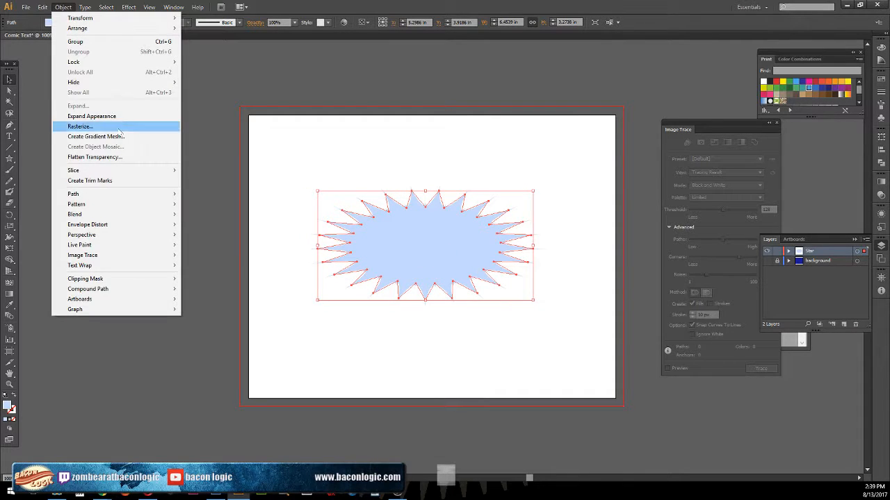
{"action": "left_click", "coordinate": [91, 116]}
{"action": "left_click", "coordinate": [457, 353]}
Enlarge the expanded star to about 7.98 × 3.9 in.
{"action": "left_click", "coordinate": [419, 260]}
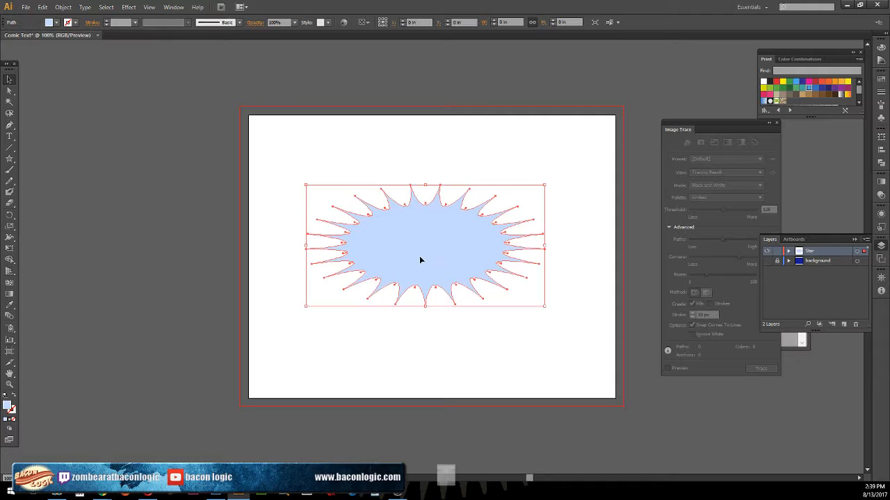
{"action": "left_click_drag", "start_coordinate": [306, 307], "coordinate": [300, 307]}
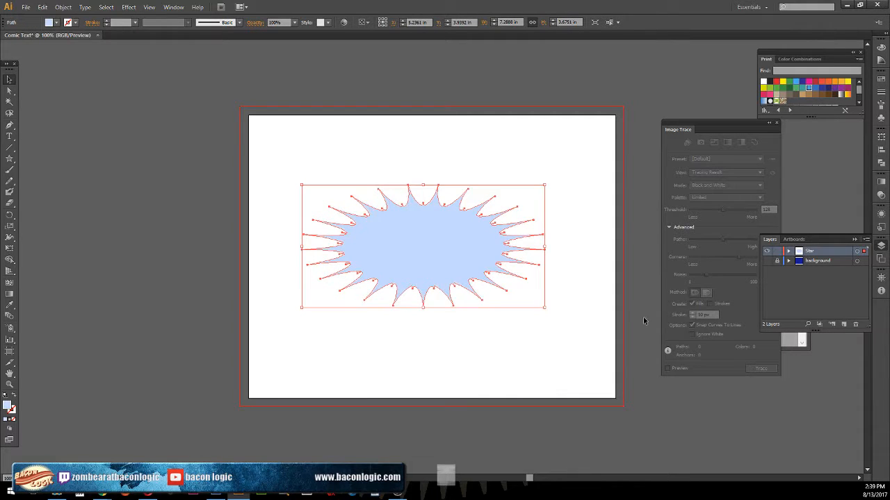
{"action": "left_click_drag", "start_coordinate": [544, 306], "coordinate": [568, 314]}
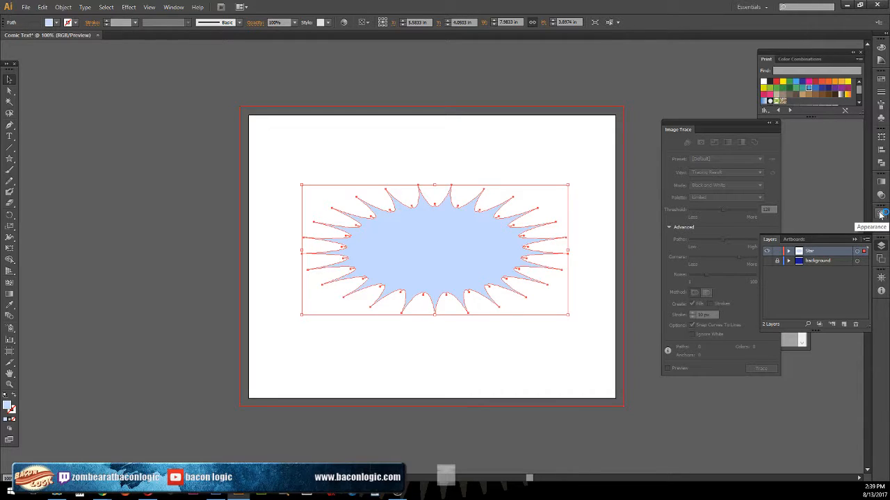
Show the star's appearance attributes and check the starburst outline in the comic text reference video.
{"action": "left_click", "coordinate": [880, 215]}
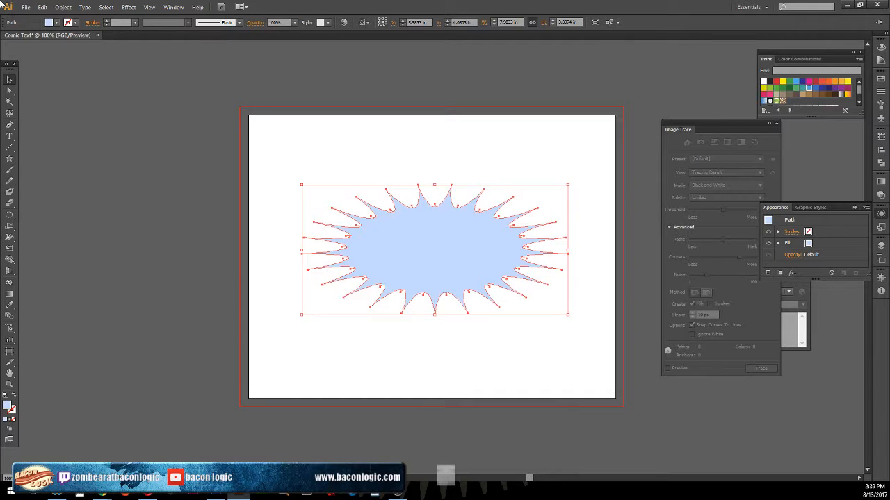
{"action": "left_click_drag", "start_coordinate": [0, 82], "coordinate": [296, 82]}
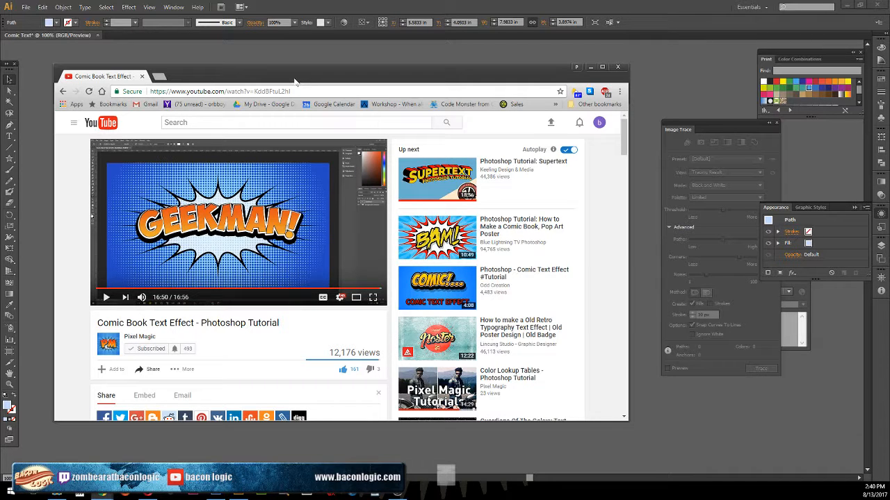
{"action": "left_click_drag", "start_coordinate": [295, 82], "coordinate": [0, 82]}
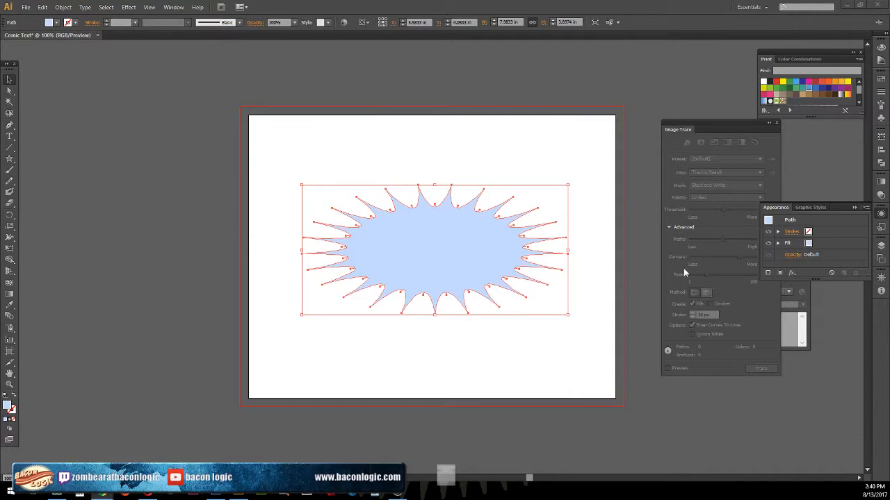
Give the star a black stroke with a weight of 5 pt.
{"action": "left_click", "coordinate": [808, 232]}
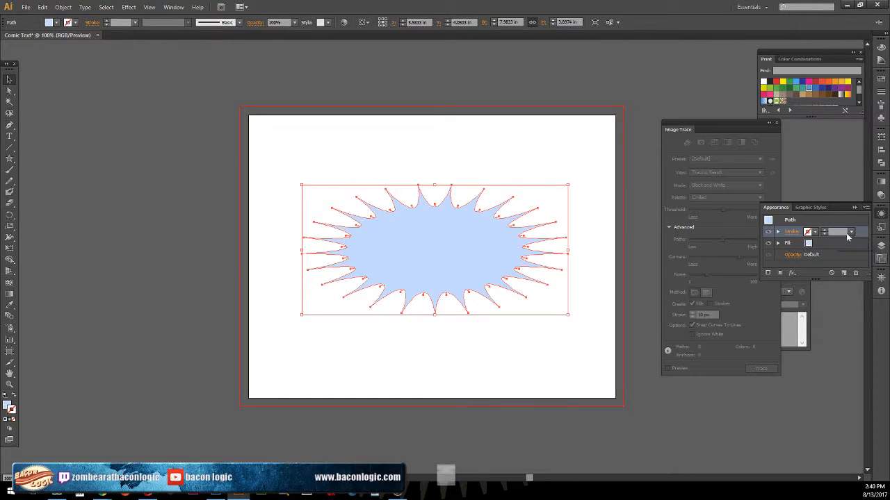
{"action": "left_click", "coordinate": [815, 232]}
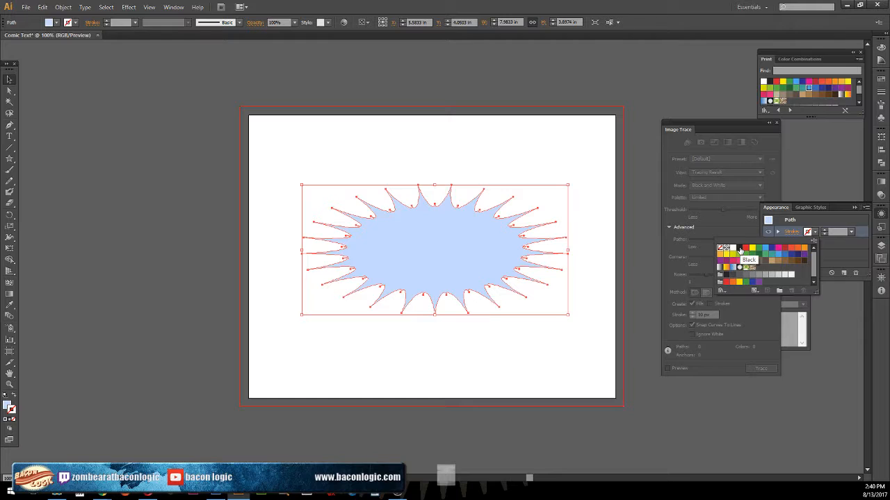
{"action": "left_click", "coordinate": [740, 248]}
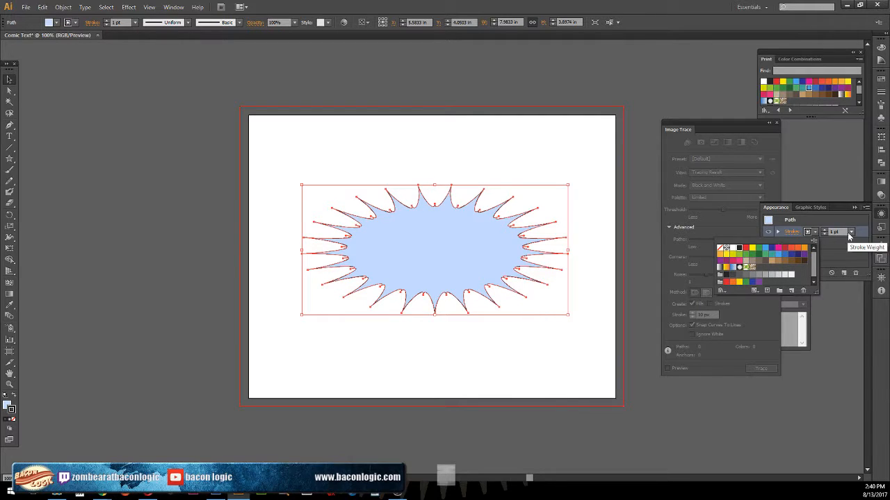
{"action": "left_click", "coordinate": [848, 237]}
{"action": "left_click", "coordinate": [851, 232]}
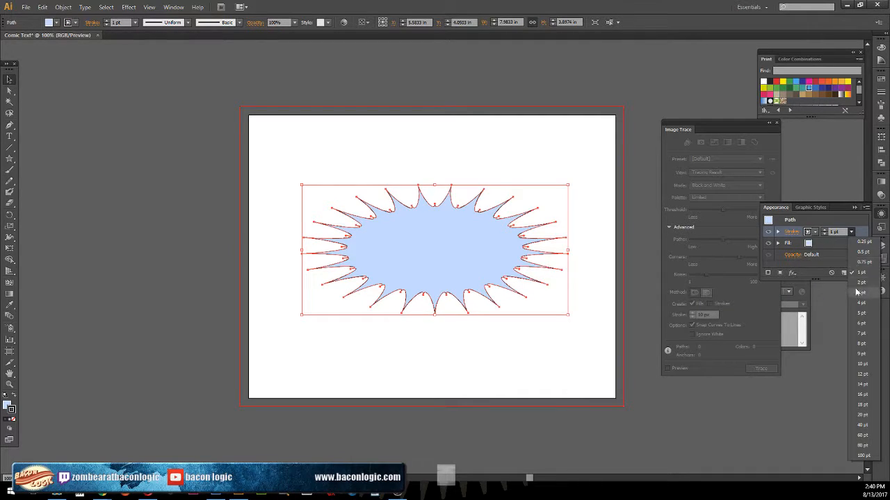
{"action": "left_click", "coordinate": [861, 313]}
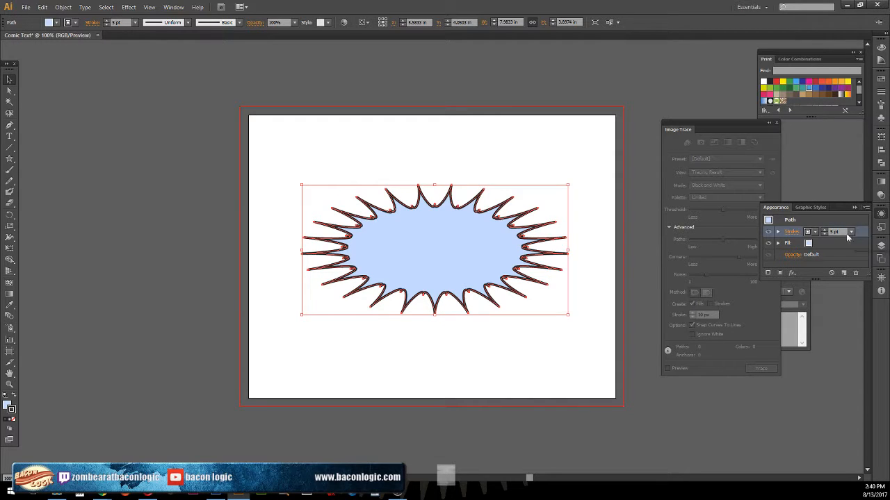
Try aligning the star's stroke to the outside of the path and restore the center alignment.
{"action": "left_click", "coordinate": [787, 235]}
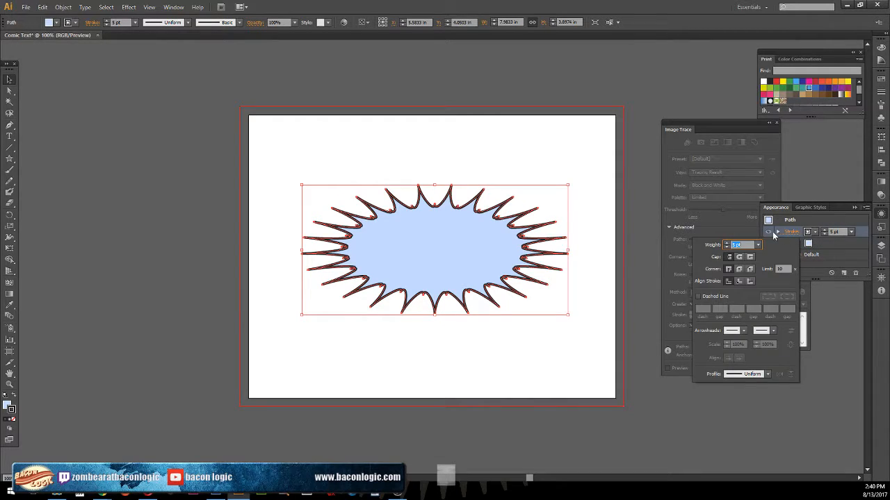
{"action": "left_click", "coordinate": [749, 282]}
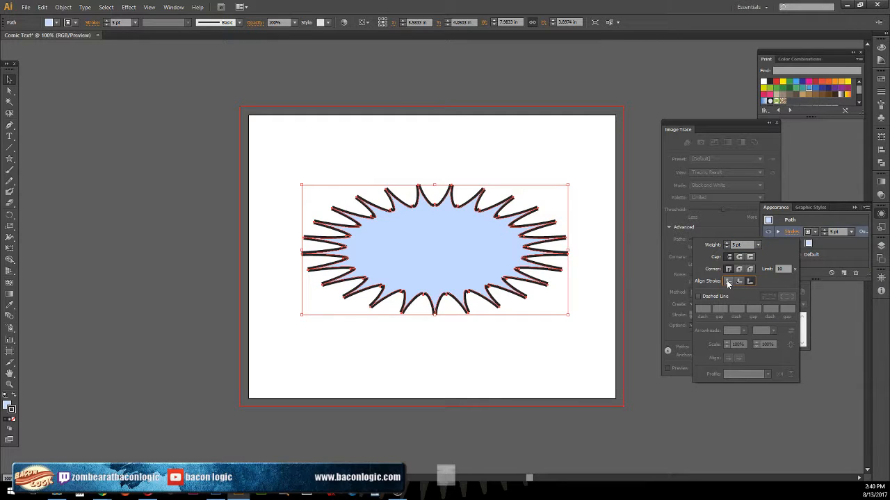
{"action": "left_click", "coordinate": [728, 281]}
{"action": "left_click", "coordinate": [477, 137]}
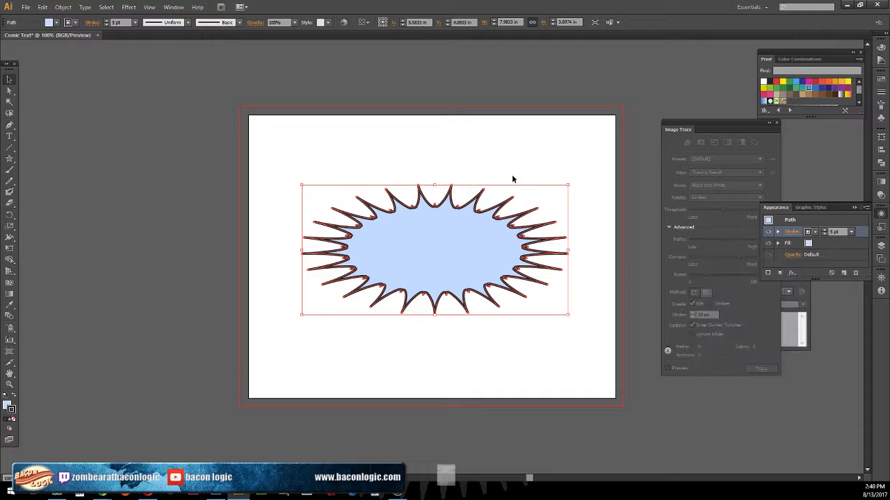
Expand the stroke's attributes, and detach and enlarge the Appearance panel so the whole attribute list fits.
{"action": "left_click", "coordinate": [778, 231]}
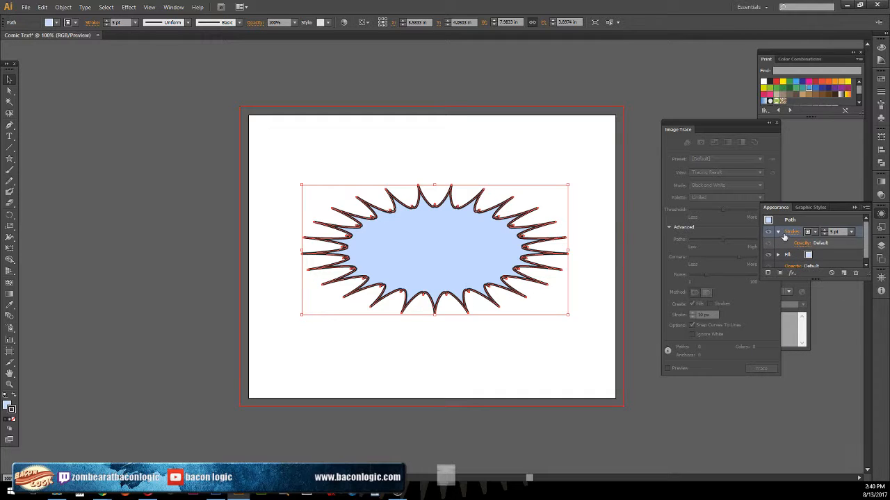
{"action": "left_click_drag", "start_coordinate": [835, 211], "coordinate": [772, 129]}
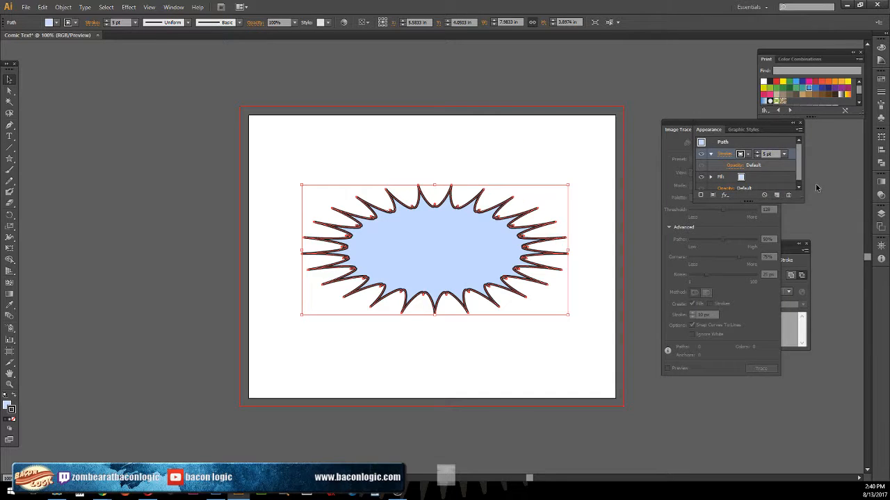
{"action": "left_click_drag", "start_coordinate": [802, 198], "coordinate": [835, 314]}
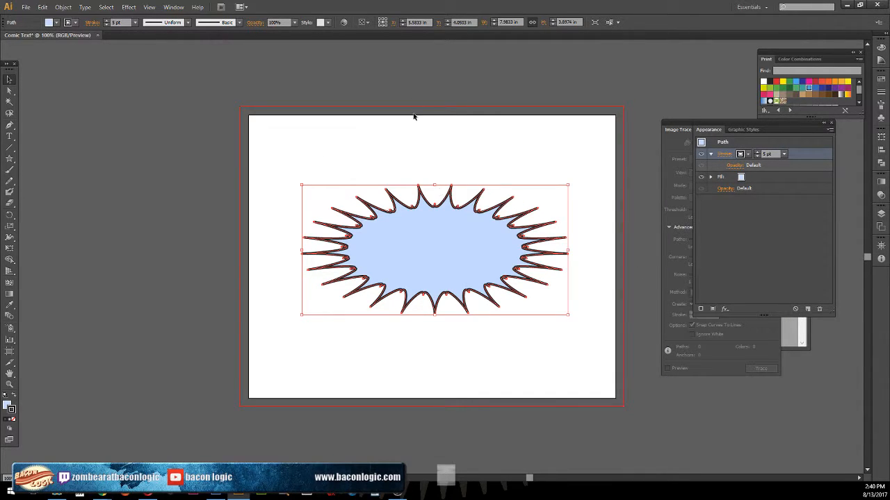
Reduce the star's stroke weight to 4 pt and align the stroke to the inside of the path.
{"action": "left_click", "coordinate": [479, 175]}
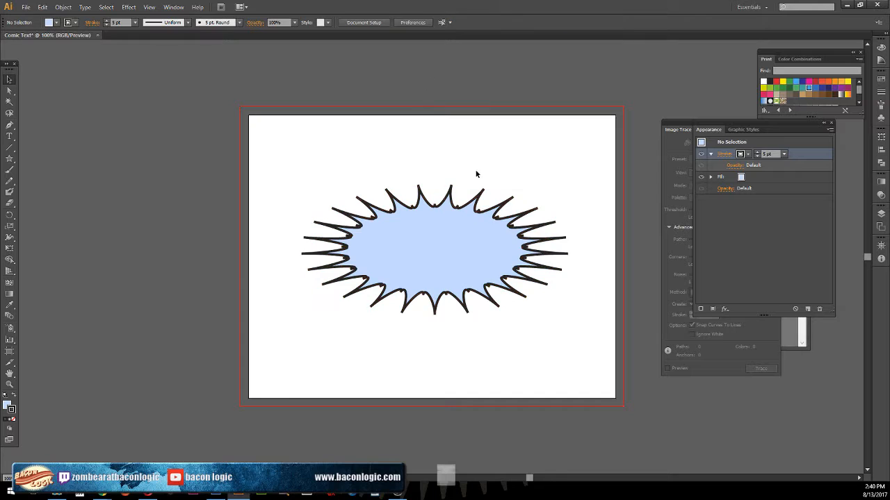
{"action": "left_click", "coordinate": [464, 264]}
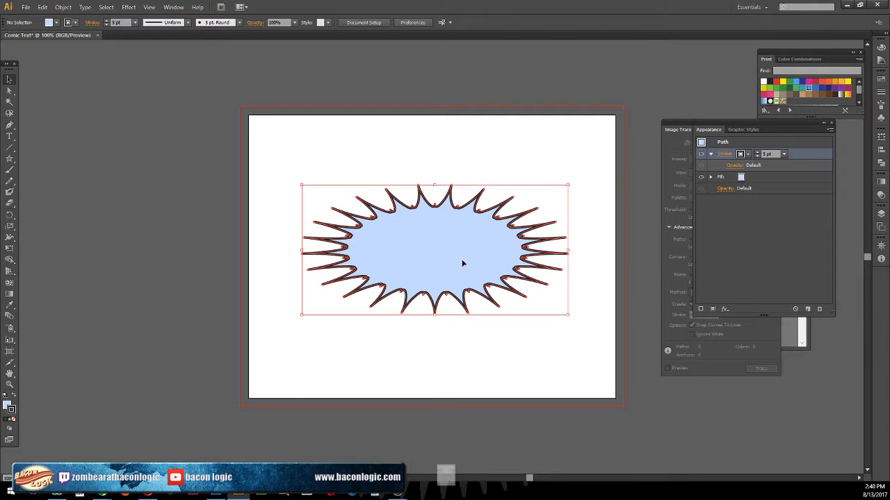
{"action": "left_click", "coordinate": [757, 156]}
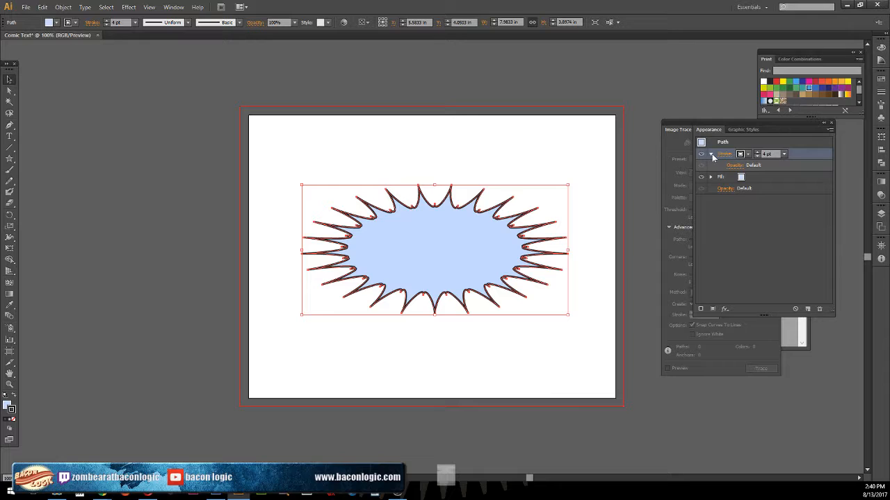
{"action": "left_click", "coordinate": [710, 154]}
{"action": "left_click", "coordinate": [724, 155]}
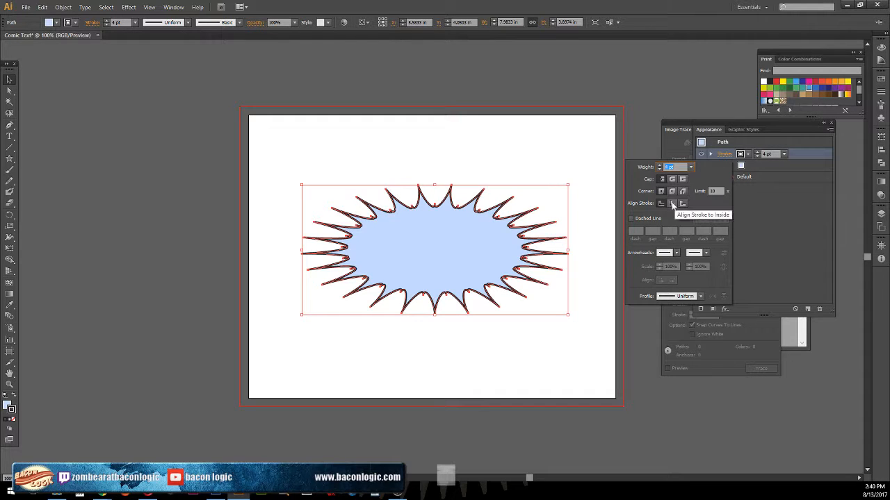
{"action": "left_click", "coordinate": [672, 204]}
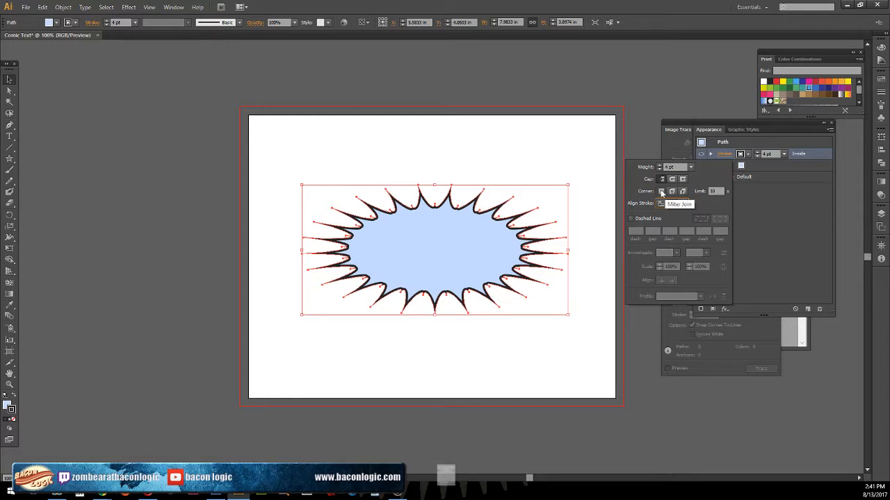
Increase the inside stroke's weight to 7 pt and deselect the star.
{"action": "left_click", "coordinate": [691, 167]}
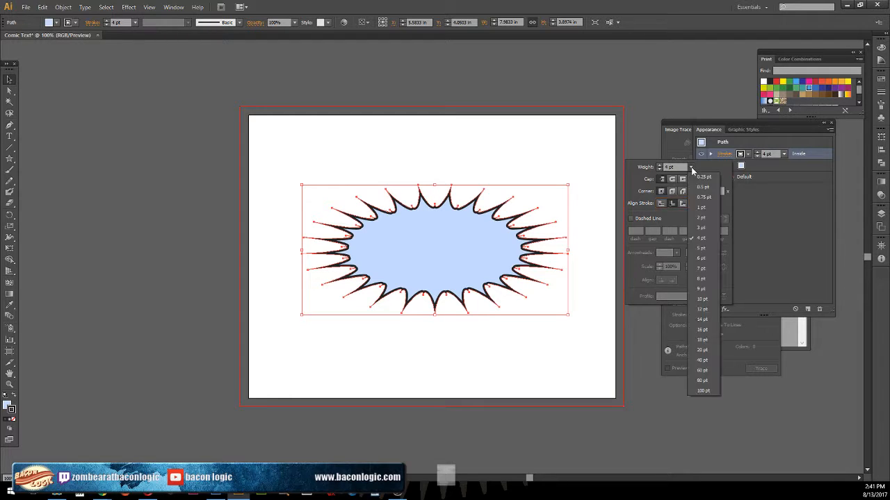
{"action": "left_click", "coordinate": [702, 269]}
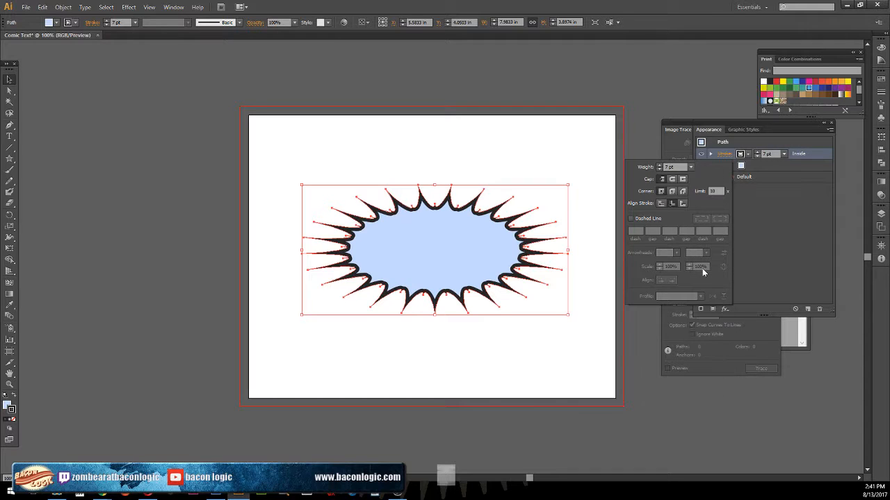
{"action": "left_click", "coordinate": [583, 135]}
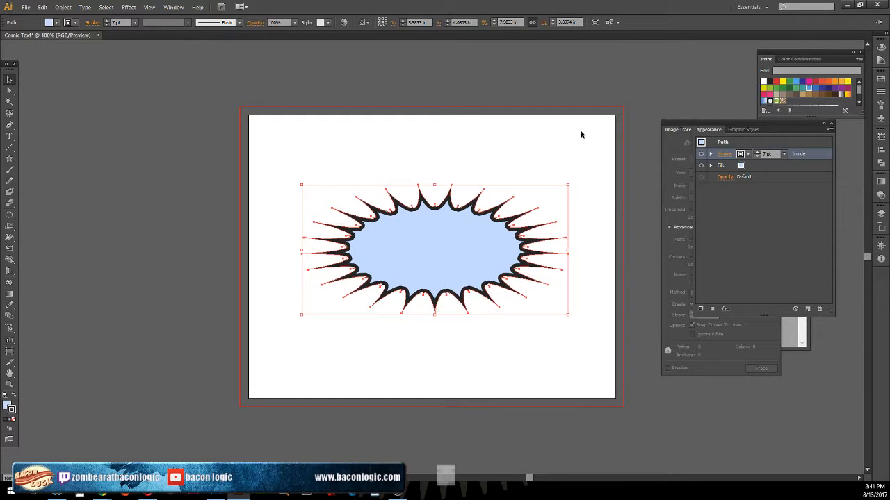
{"action": "left_click", "coordinate": [500, 145]}
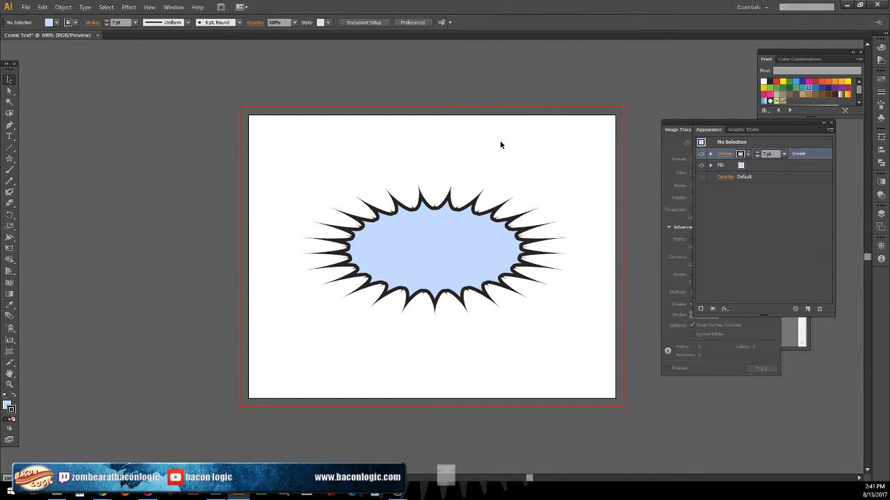
Set the opacity of the starburst's fill to 50%, leaving its stroke fully opaque.
{"action": "left_click", "coordinate": [460, 247]}
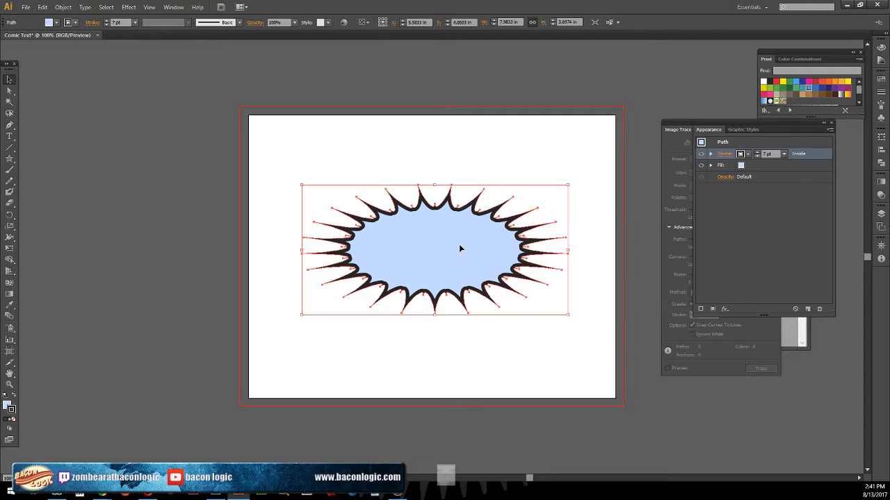
{"action": "left_click", "coordinate": [710, 165]}
{"action": "left_click", "coordinate": [733, 177]}
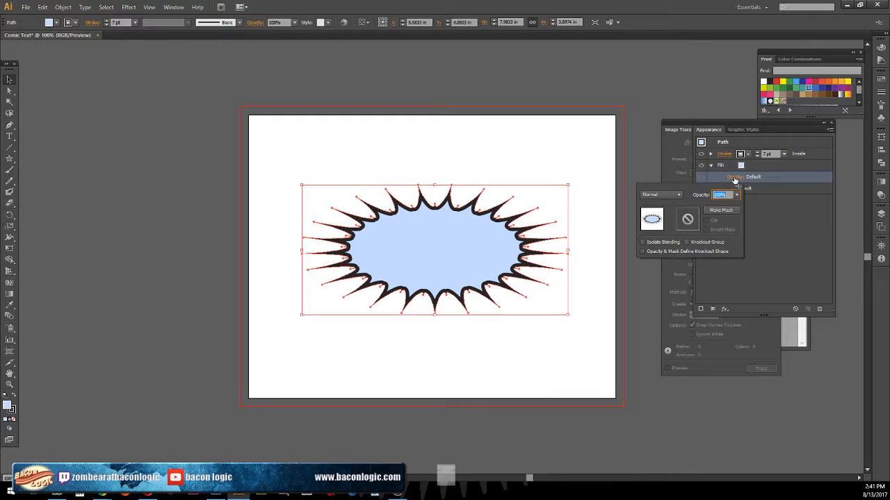
{"action": "left_click", "coordinate": [736, 194]}
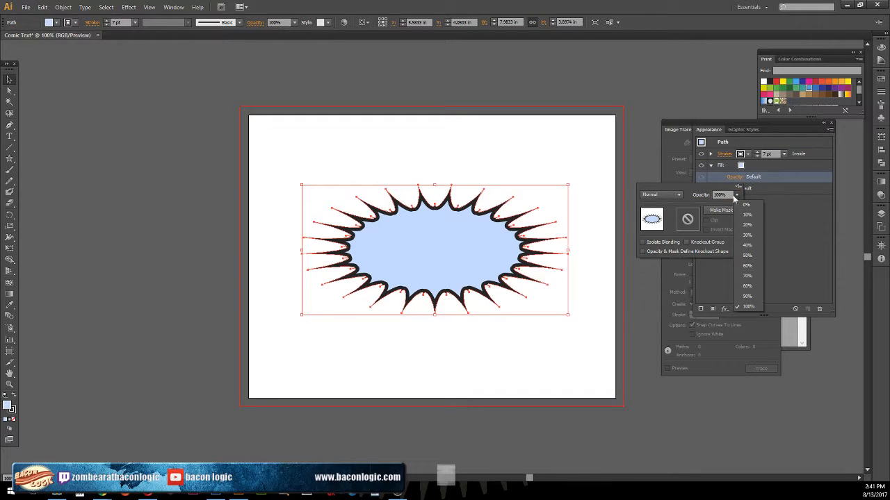
{"action": "left_click", "coordinate": [749, 256]}
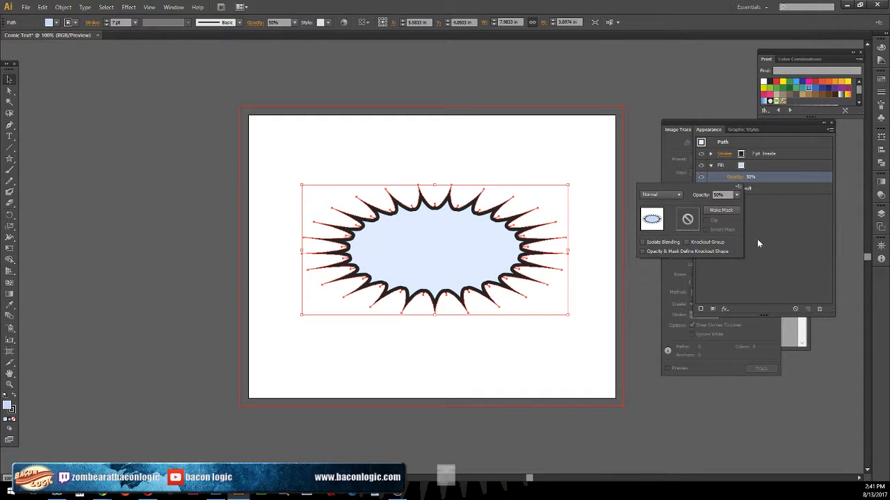
{"action": "left_click", "coordinate": [762, 242]}
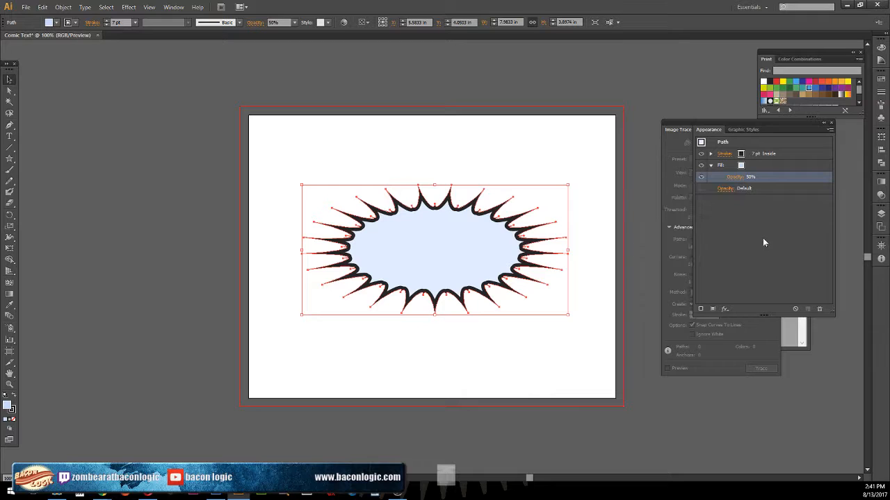
Show the background layer behind the starburst again and deselect the star.
{"action": "left_click", "coordinate": [881, 213]}
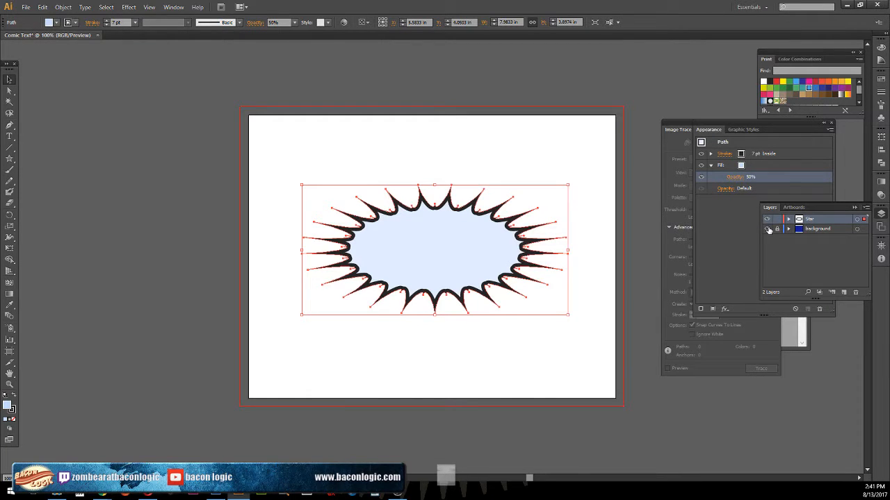
{"action": "left_click", "coordinate": [768, 229]}
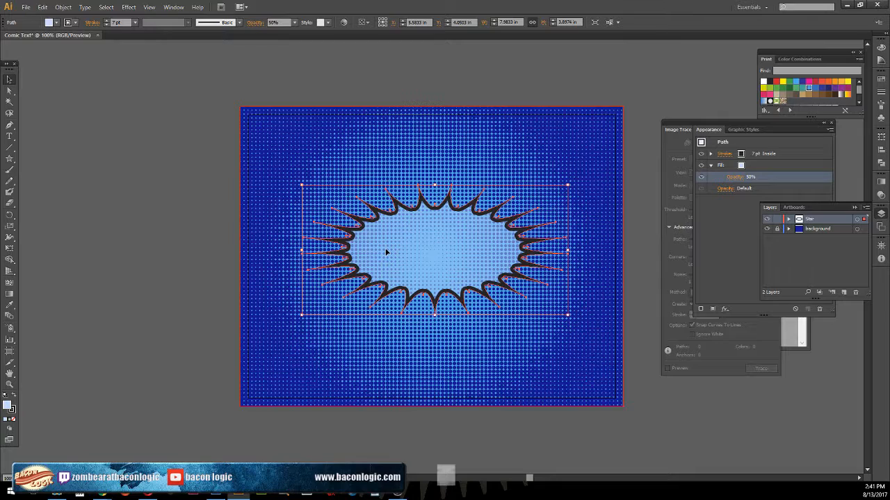
{"action": "left_click", "coordinate": [608, 57]}
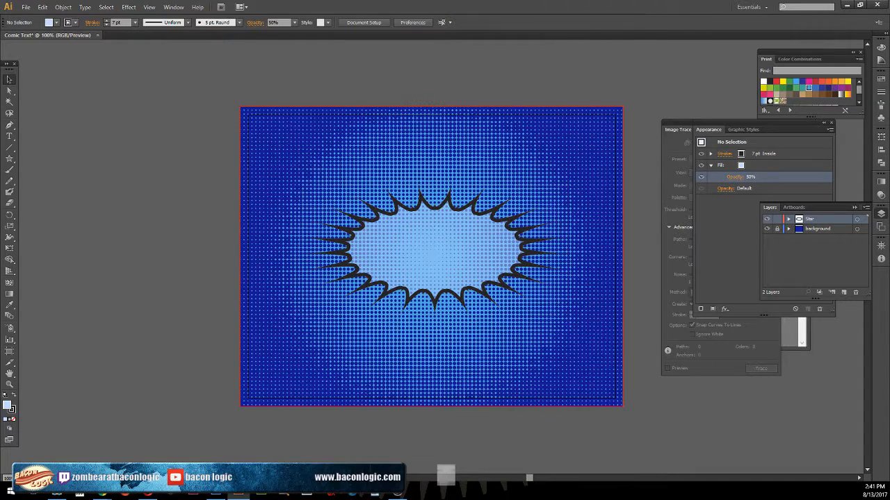
{"action": "left_click_drag", "start_coordinate": [0, 117], "coordinate": [0, 105]}
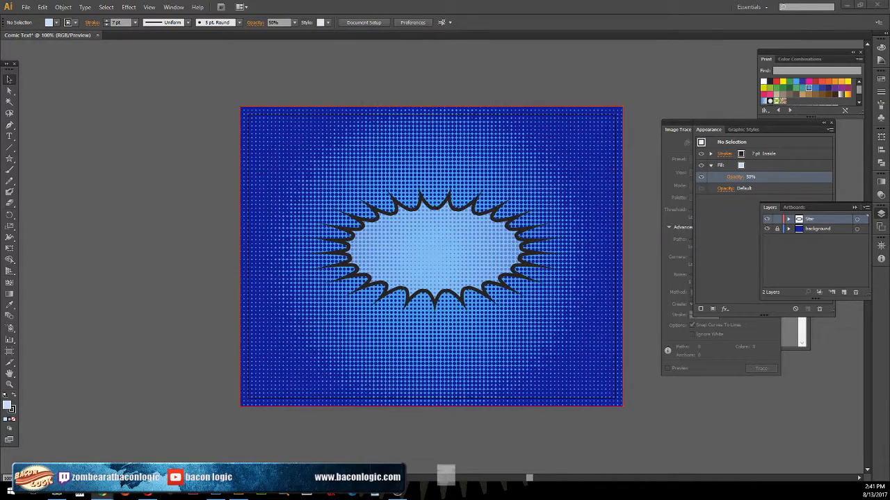
Enlarge the starburst proportionally about its center, deselect it and expand the stroke's attributes.
{"action": "left_click", "coordinate": [421, 235]}
{"action": "mouse_move", "coordinate": [569, 187]}
{"action": "left_mouse_down"}
{"action": "mouse_move", "coordinate": [574, 171]}
{"action": "mouse_move", "coordinate": [596, 159]}
{"action": "left_mouse_up"}
{"action": "left_click", "coordinate": [636, 158]}
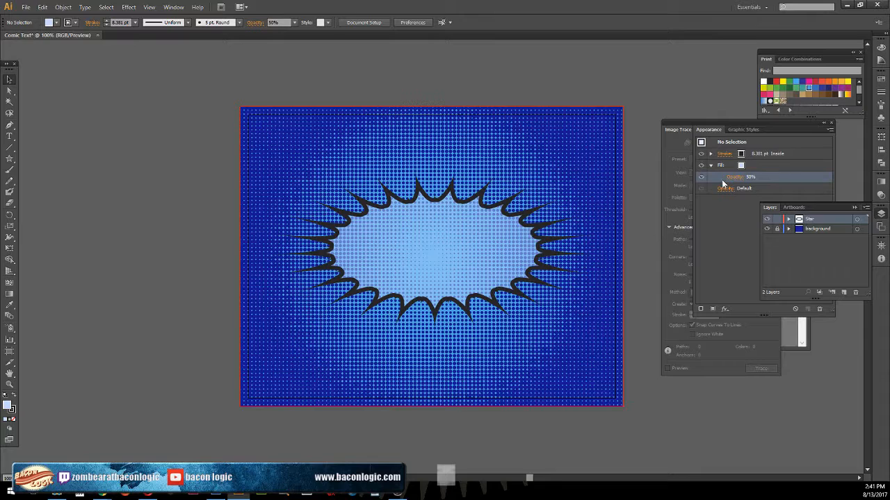
{"action": "left_click", "coordinate": [710, 153]}
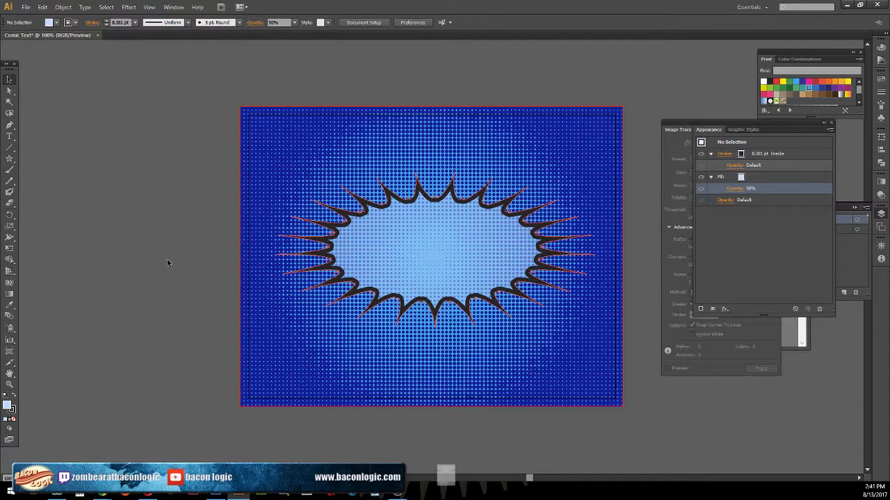
Activate the Type tool and set its font to ObelixPro Regular.
{"action": "left_click", "coordinate": [9, 139]}
{"action": "left_click", "coordinate": [385, 23]}
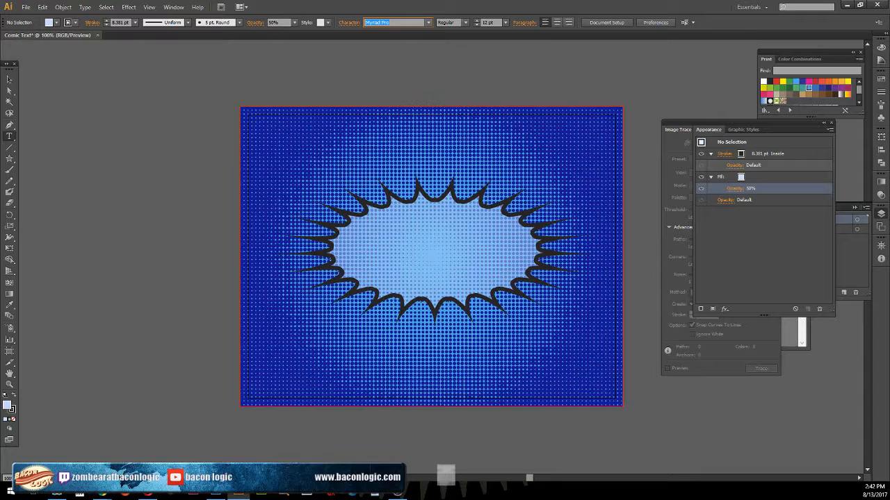
{"action": "type", "text": "OCR A Std"}
{"action": "left_click", "coordinate": [283, 494]}
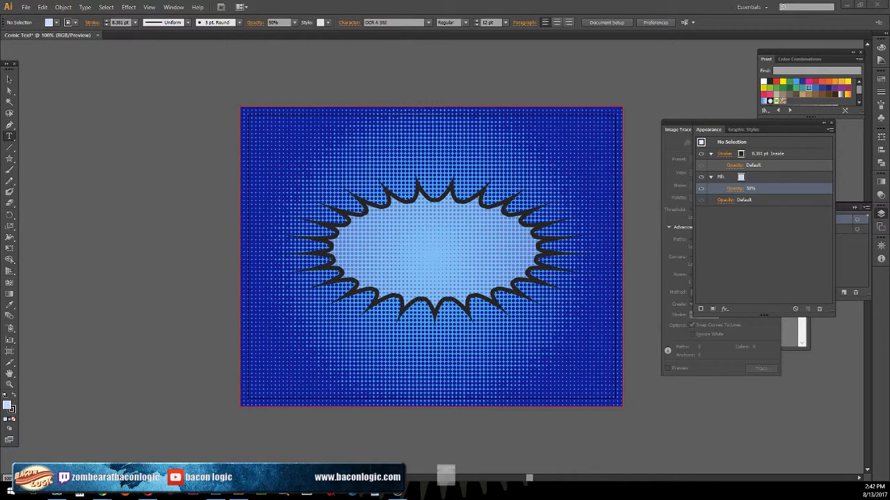
{"action": "left_click", "coordinate": [395, 23]}
{"action": "key", "text": "alt+Tab"}
{"action": "left_click", "coordinate": [391, 22]}
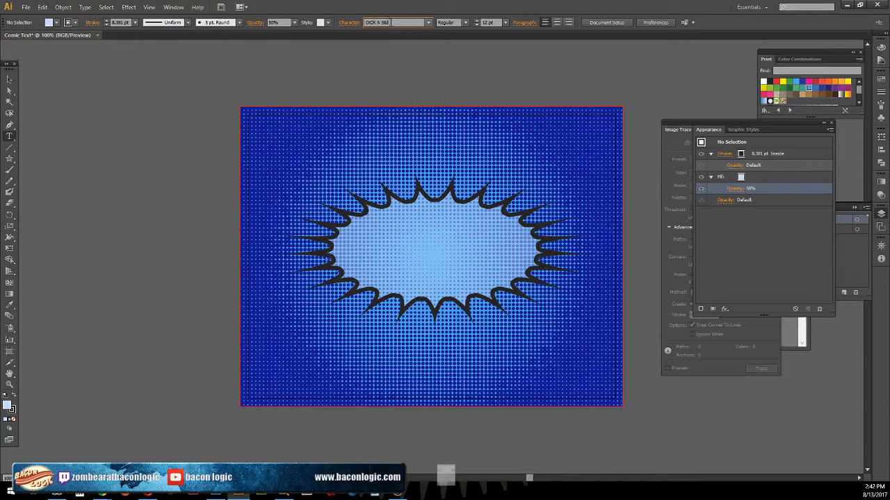
{"action": "left_click_drag", "start_coordinate": [391, 22], "coordinate": [302, 7]}
{"action": "type", "text": "o Regular"}
{"action": "key", "text": "Return"}
Add a new layer named TEXT above the Star layer and lock the Star layer.
{"action": "left_click", "coordinate": [847, 293]}
{"action": "left_click", "coordinate": [845, 294]}
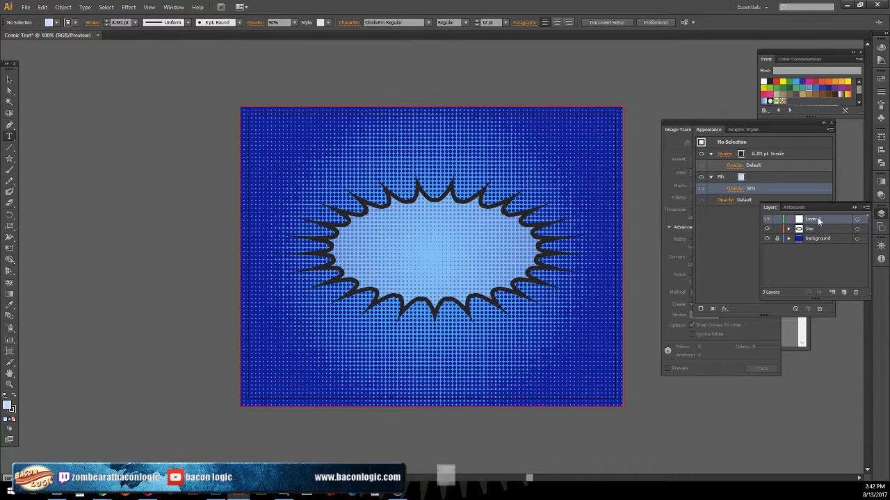
{"action": "double_click", "coordinate": [818, 219]}
{"action": "type", "text": "TEXT"}
{"action": "key", "text": "Return"}
{"action": "left_click", "coordinate": [777, 228]}
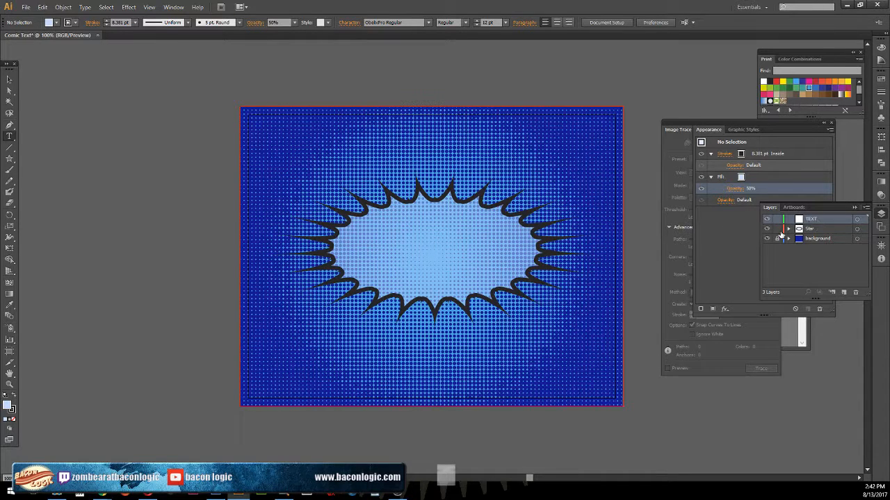
Add the text "LOOK OUT! ZOMBIES!" on the starburst, scale it to about 8.33 in wide and center it over the shape.
{"action": "left_click", "coordinate": [412, 237]}
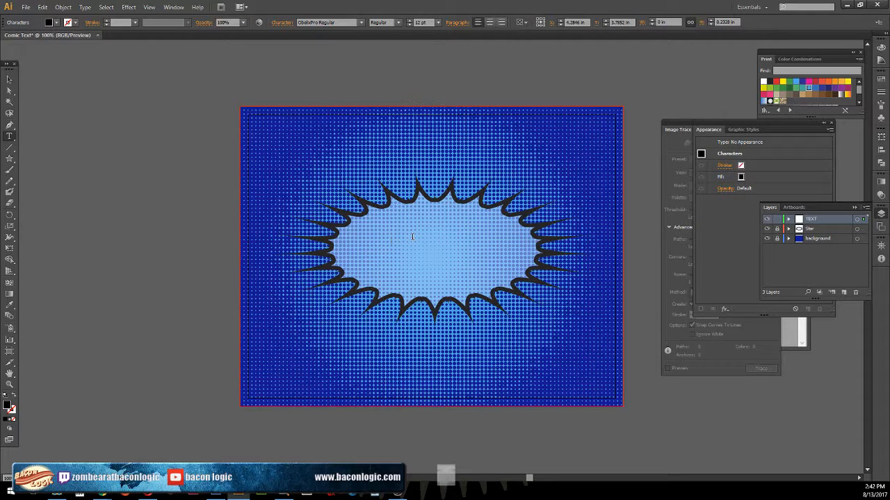
{"action": "type", "text": "LOOK OUT! ZOMBIES!"}
{"action": "left_click", "coordinate": [9, 79]}
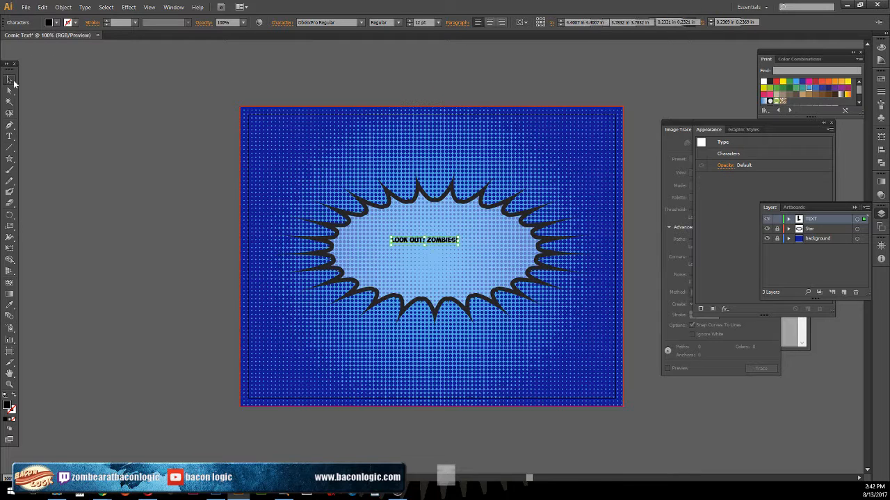
{"action": "left_click_drag", "start_coordinate": [458, 246], "coordinate": [564, 304]}
{"action": "left_click_drag", "start_coordinate": [414, 224], "coordinate": [429, 233]}
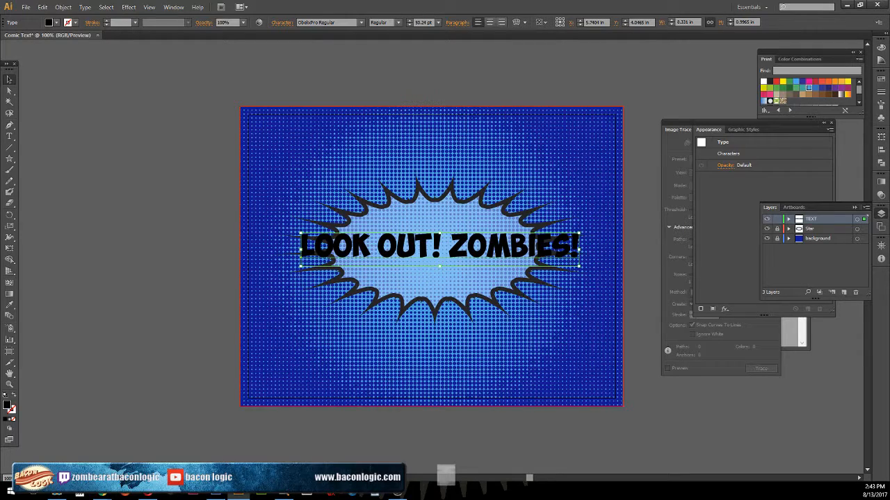
Bring up the reference video in the browser, enlarge its player and examine how the comic lettering is shaped and colored.
{"action": "left_click_drag", "start_coordinate": [0, 79], "coordinate": [351, 68]}
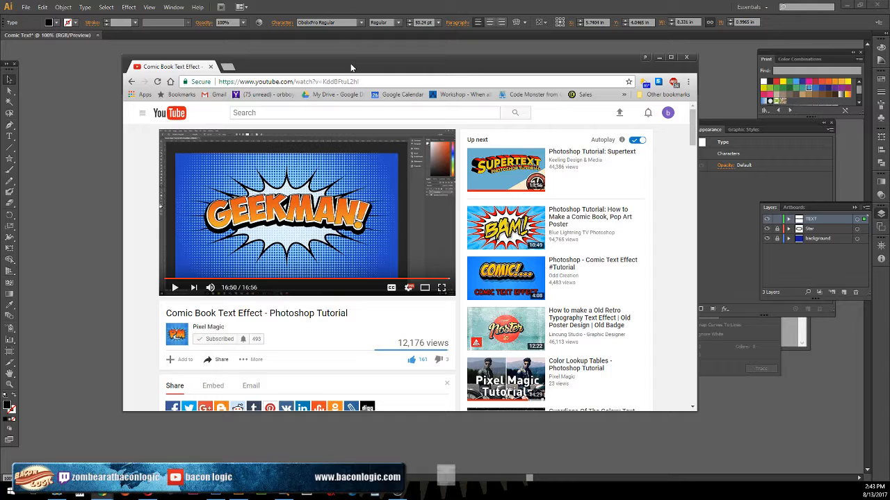
{"action": "left_click", "coordinate": [426, 294]}
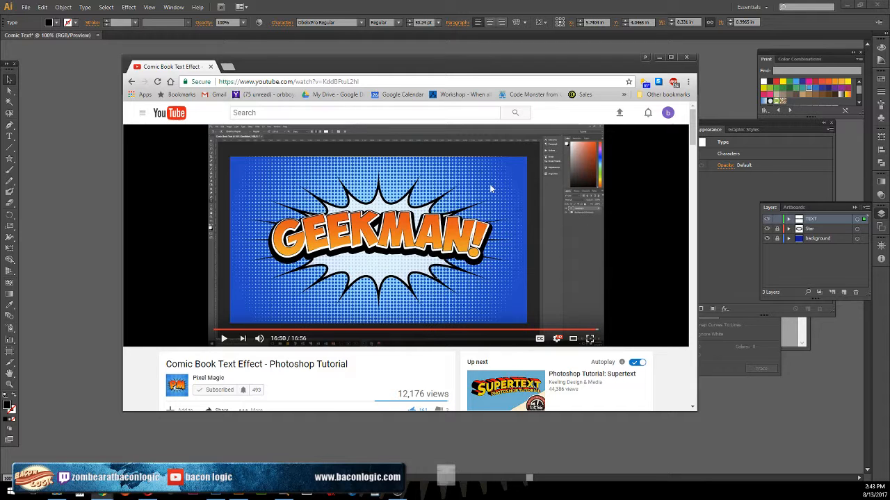
{"action": "left_click_drag", "start_coordinate": [513, 62], "coordinate": [0, 64]}
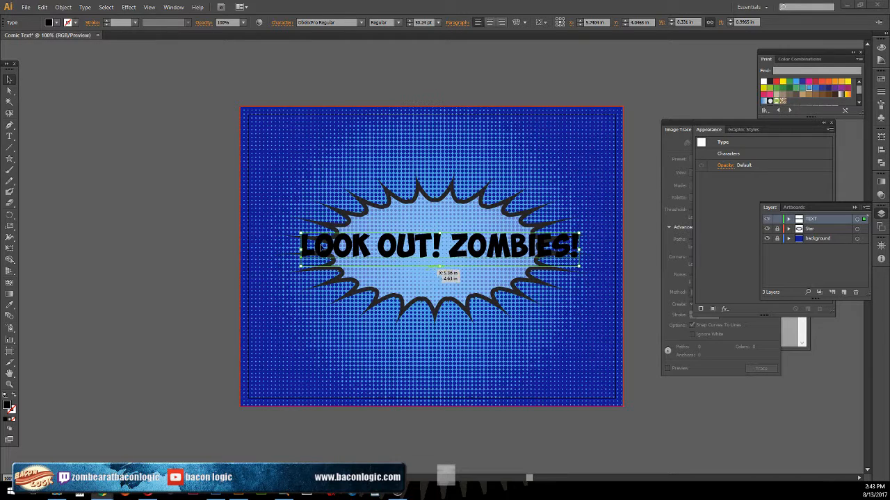
Apply a horizontal Arc warp to the text with a slight upward bend, previewing the effect.
{"action": "left_click", "coordinate": [129, 7]}
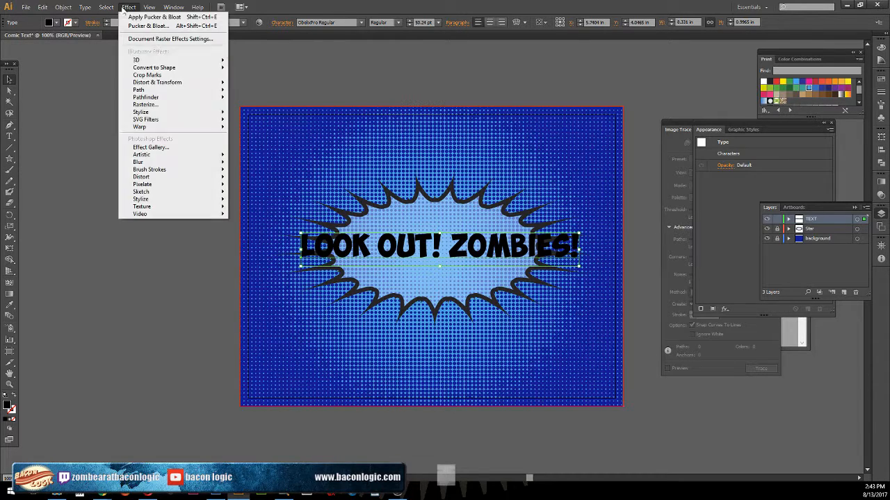
{"action": "mouse_move", "coordinate": [164, 127]}
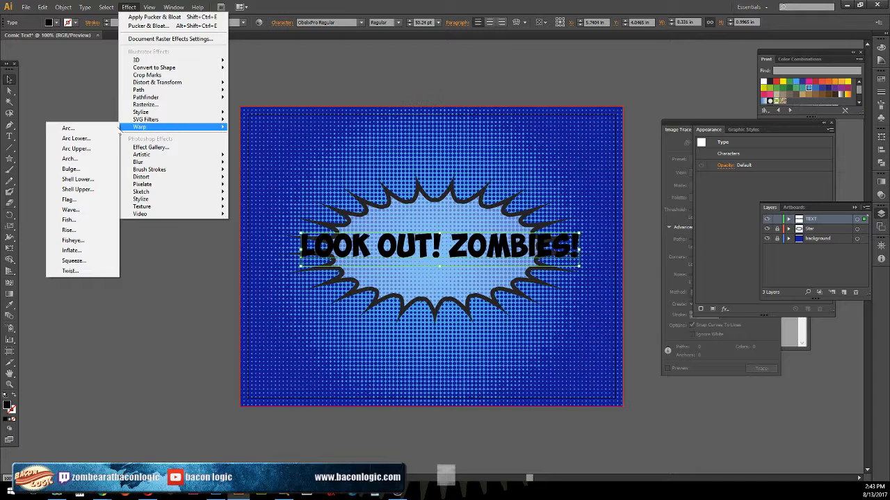
{"action": "left_click", "coordinate": [89, 130]}
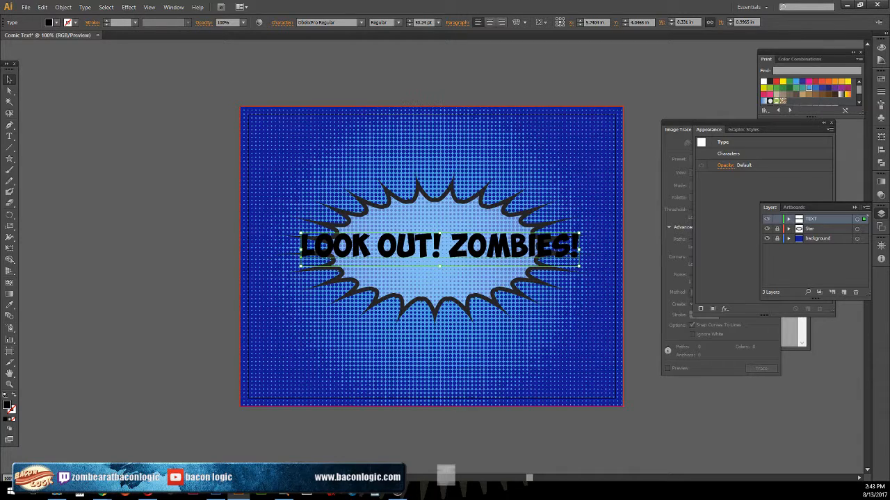
{"action": "left_click_drag", "start_coordinate": [0, 142], "coordinate": [217, 93]}
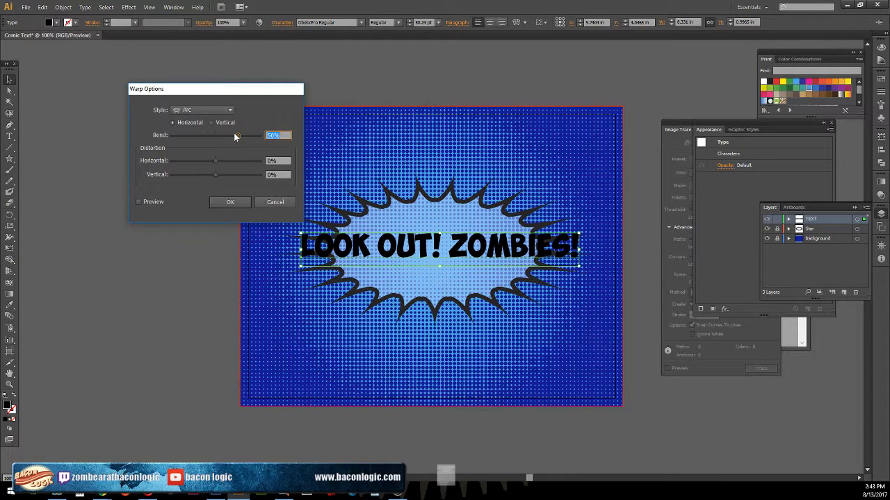
{"action": "mouse_move", "coordinate": [236, 137]}
{"action": "left_mouse_down"}
{"action": "mouse_move", "coordinate": [208, 137]}
{"action": "mouse_move", "coordinate": [222, 137]}
{"action": "left_mouse_up"}
{"action": "left_click", "coordinate": [139, 201]}
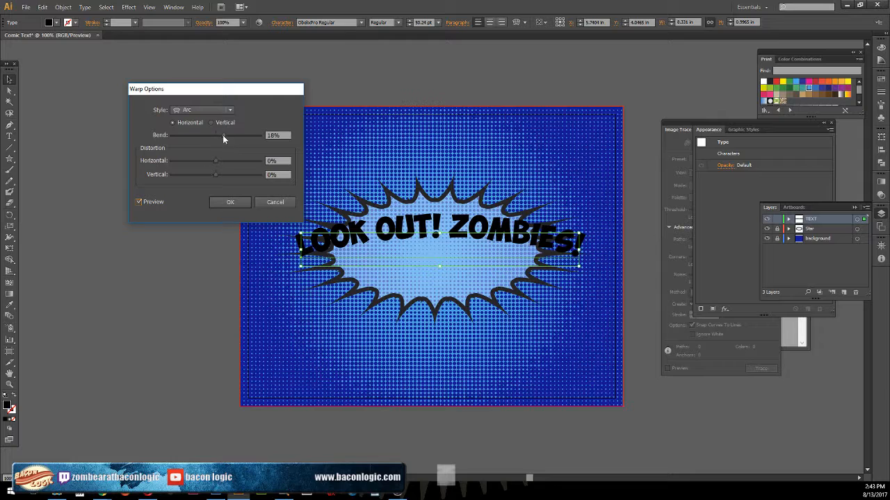
{"action": "left_click_drag", "start_coordinate": [222, 135], "coordinate": [221, 136]}
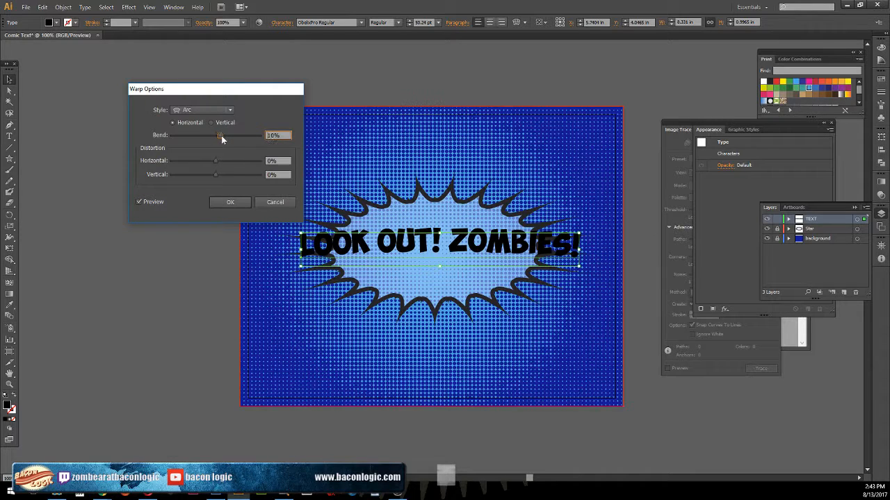
{"action": "left_click", "coordinate": [231, 203]}
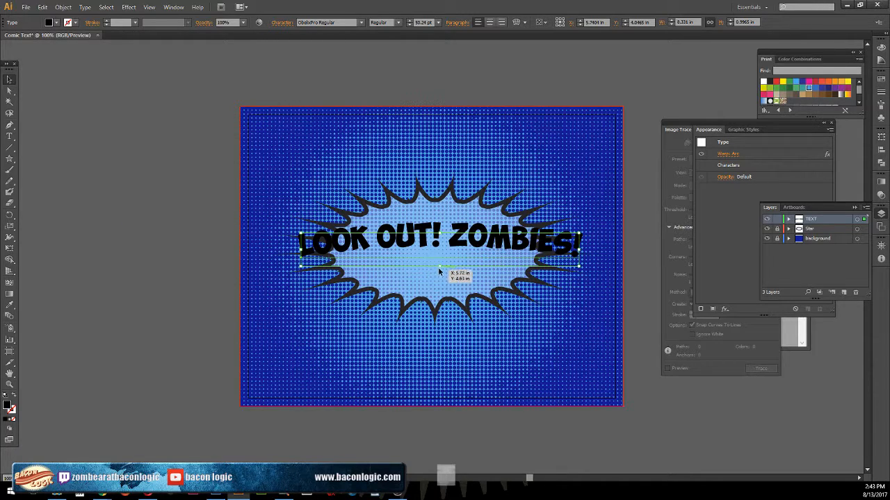
Stretch the warped text vertically to about 2.08 in high, keeping its width, and deselect it.
{"action": "left_click_drag", "start_coordinate": [439, 267], "coordinate": [444, 302]}
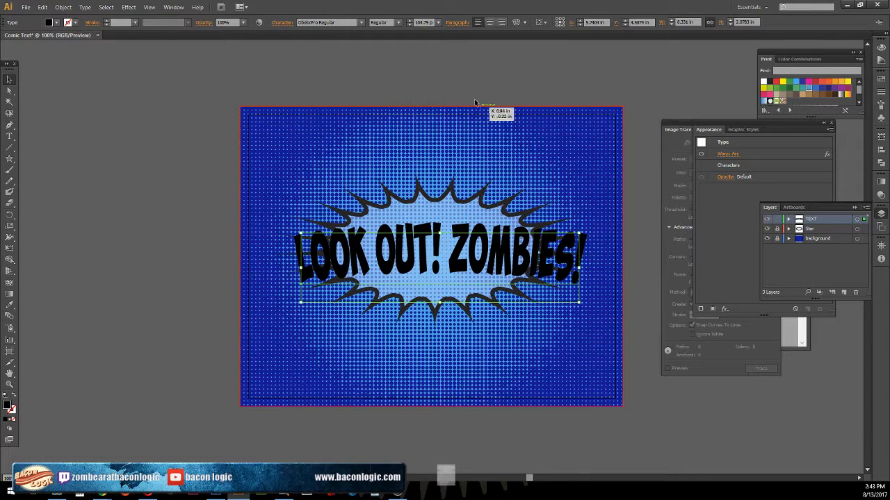
{"action": "left_click", "coordinate": [464, 75]}
Add a new fill to the whole text object, apply the yellow-to-orange gradient swatch and open the fill's swatches.
{"action": "left_click", "coordinate": [479, 257]}
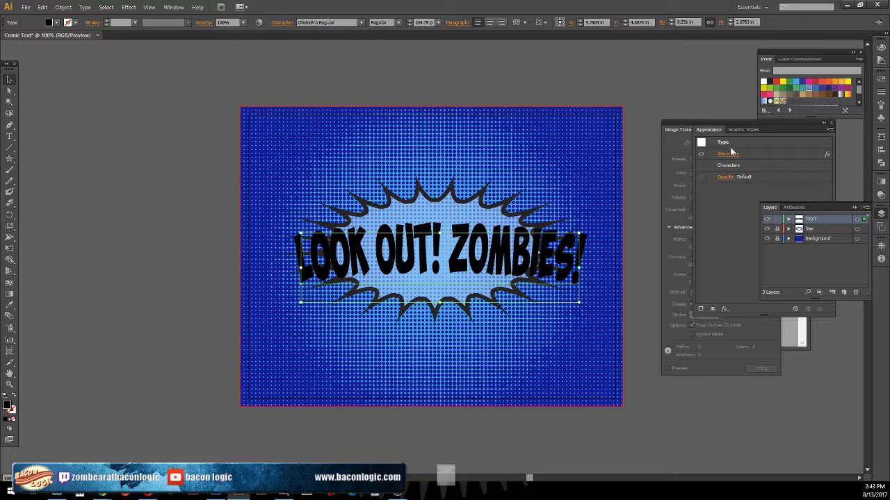
{"action": "left_click", "coordinate": [728, 166]}
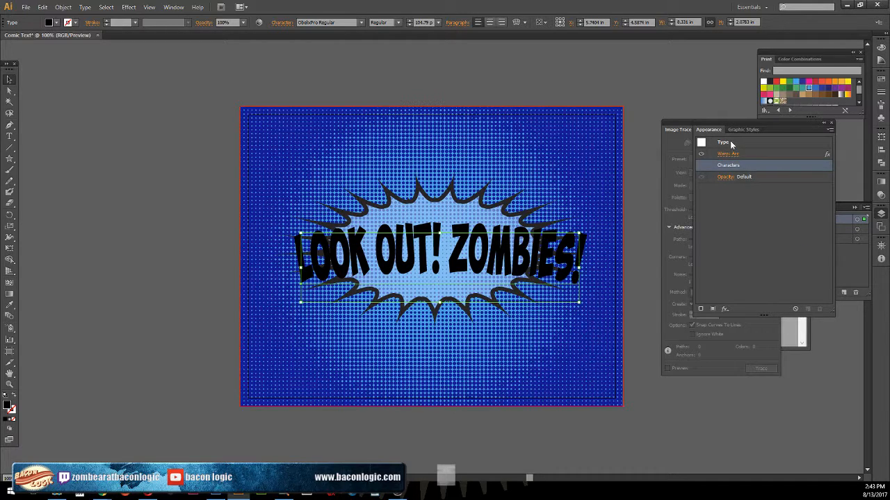
{"action": "left_click", "coordinate": [713, 309]}
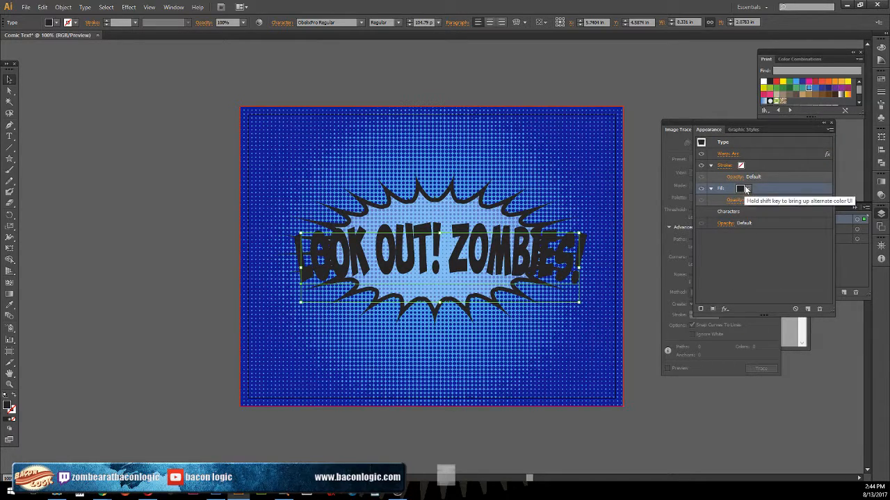
{"action": "left_click", "coordinate": [848, 95]}
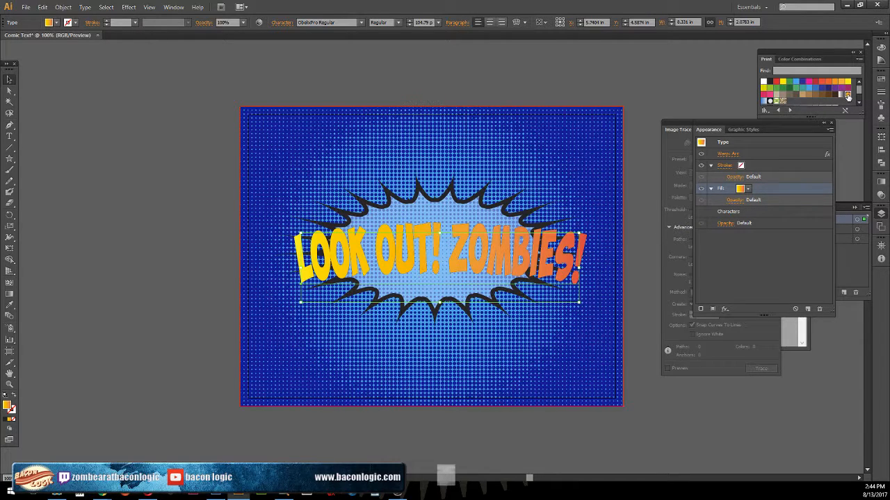
{"action": "left_click", "coordinate": [749, 189]}
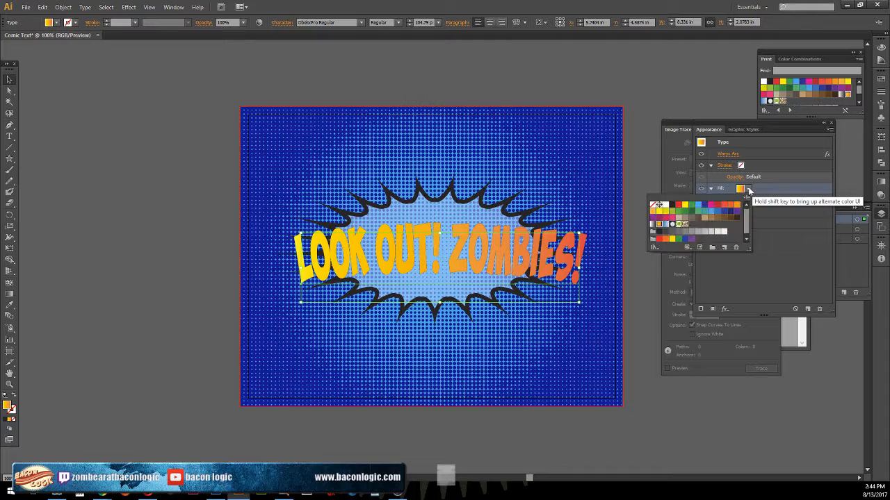
Set the text fill's gradient angle to 90° and shift its orange and red stops toward the yellow end.
{"action": "left_click", "coordinate": [748, 189]}
{"action": "left_click", "coordinate": [710, 188]}
{"action": "left_click", "coordinate": [711, 188]}
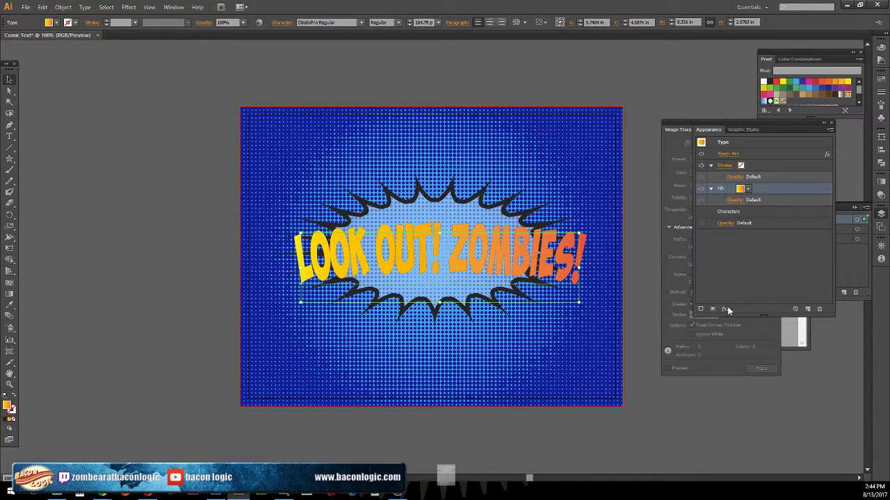
{"action": "mouse_move", "coordinate": [708, 130]}
{"action": "left_mouse_down"}
{"action": "mouse_move", "coordinate": [729, 278]}
{"action": "mouse_move", "coordinate": [695, 315]}
{"action": "mouse_move", "coordinate": [740, 165]}
{"action": "mouse_move", "coordinate": [731, 200]}
{"action": "mouse_move", "coordinate": [738, 260]}
{"action": "left_mouse_up"}
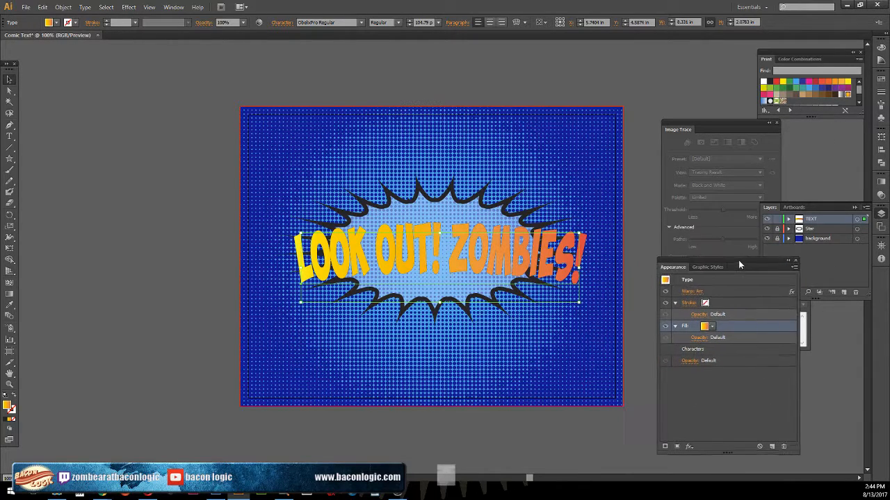
{"action": "left_click", "coordinate": [881, 182]}
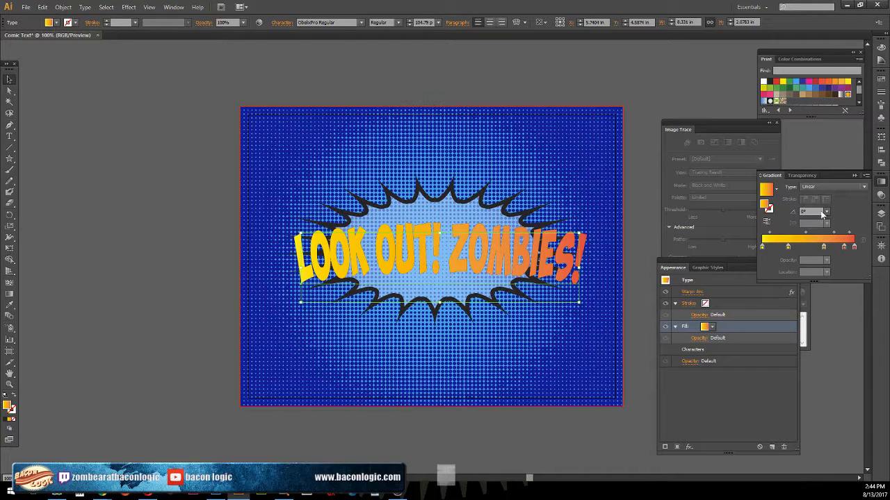
{"action": "left_click", "coordinate": [812, 211]}
{"action": "type", "text": "90"}
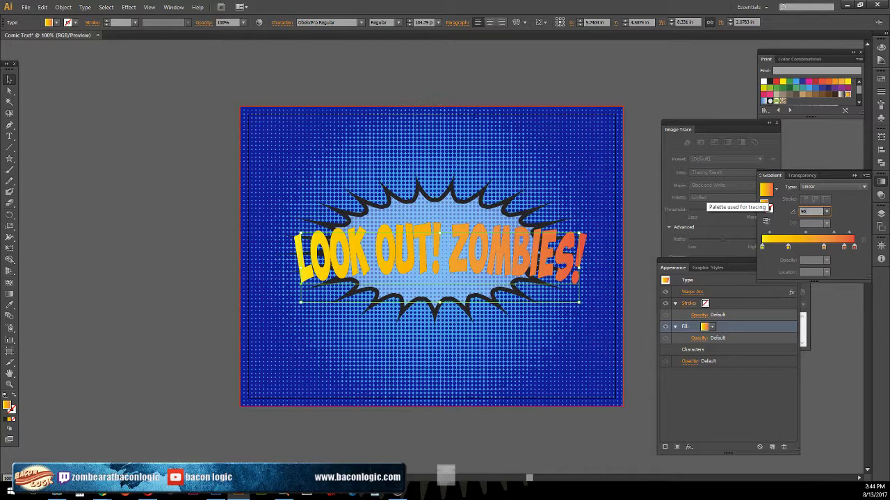
{"action": "key", "text": "Return"}
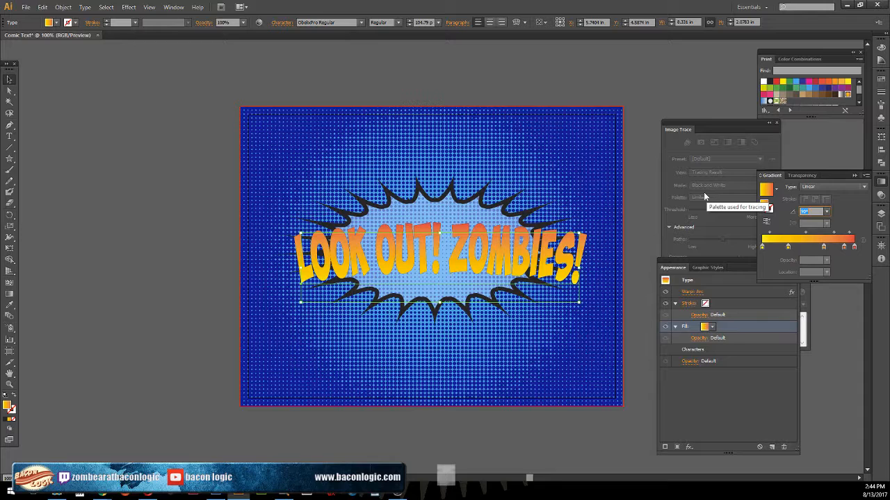
{"action": "left_click", "coordinate": [823, 247]}
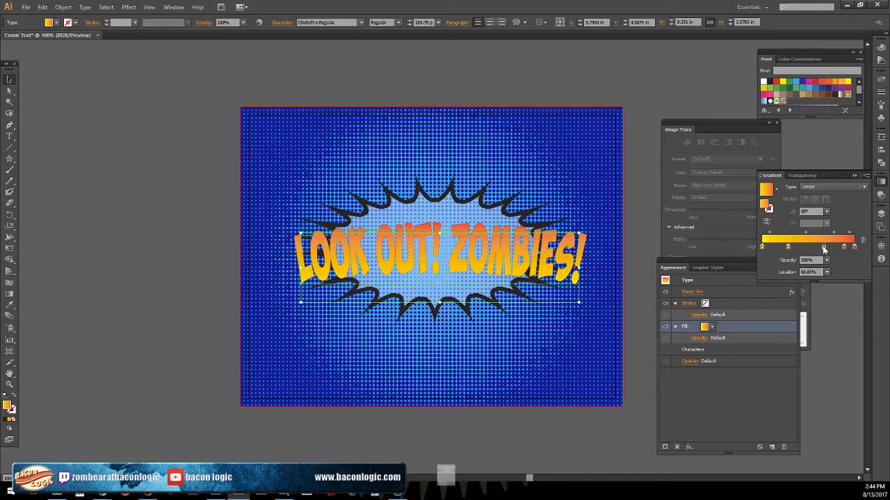
{"action": "left_click_drag", "start_coordinate": [823, 248], "coordinate": [778, 249]}
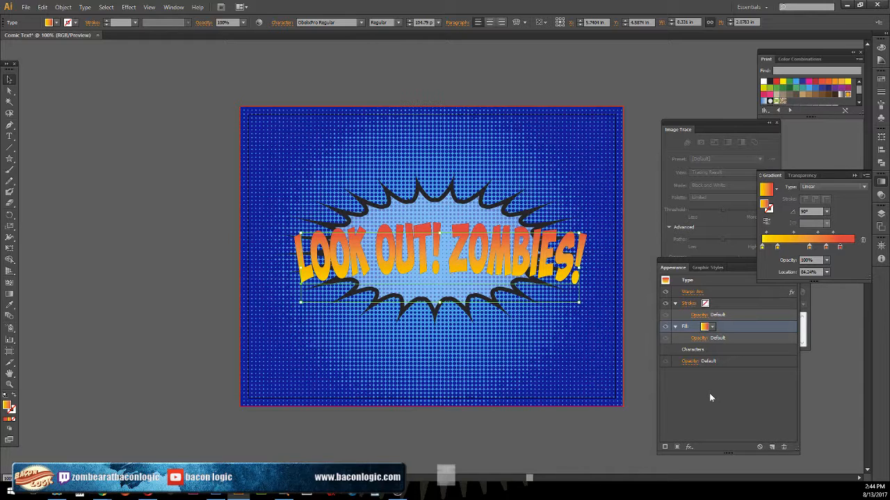
{"action": "left_click", "coordinate": [689, 295]}
{"action": "double_click", "coordinate": [9, 80]}
{"action": "left_click_drag", "start_coordinate": [103, 46], "coordinate": [130, 64]}
{"action": "left_click", "coordinate": [163, 227]}
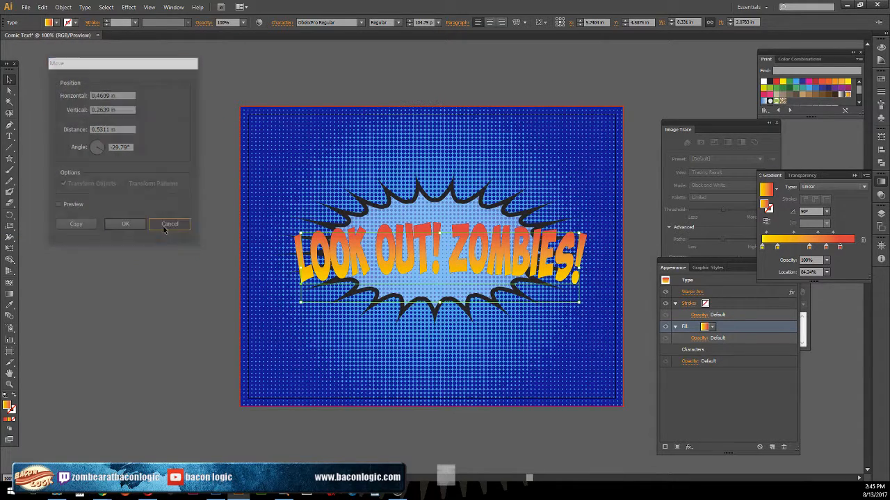
Give the text object a stroke with a weight of 2 pt.
{"action": "left_click", "coordinate": [689, 304]}
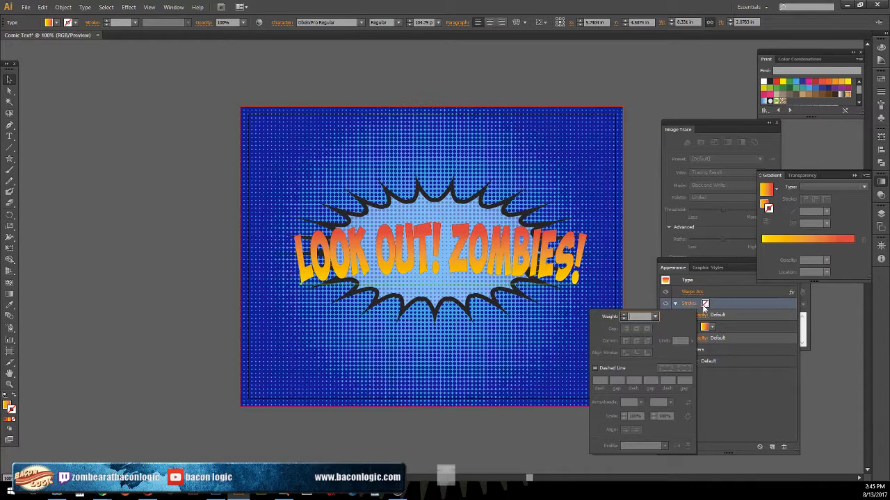
{"action": "left_click", "coordinate": [654, 317]}
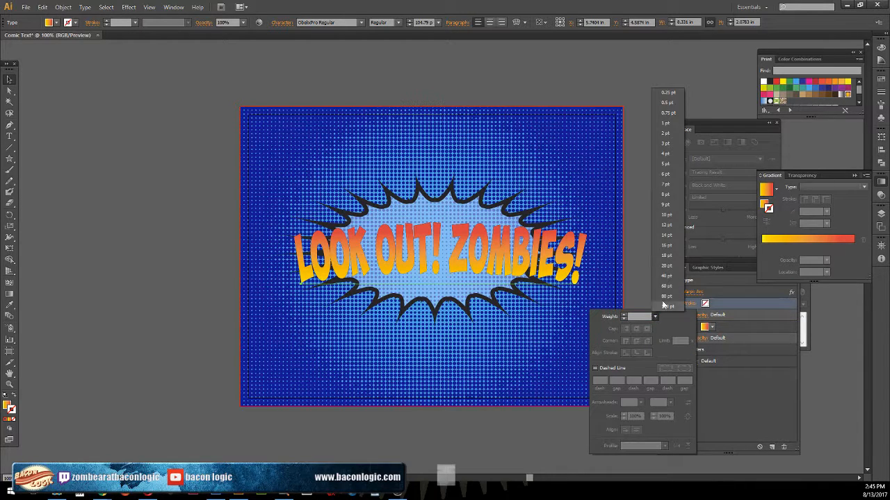
{"action": "left_click", "coordinate": [666, 134]}
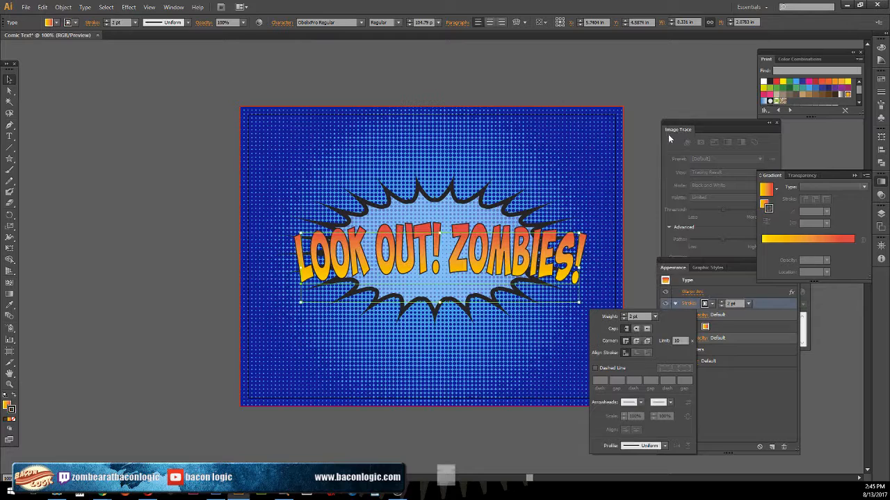
Apply the Charcoal - Feather brush to the text's stroke.
{"action": "left_click", "coordinate": [879, 107]}
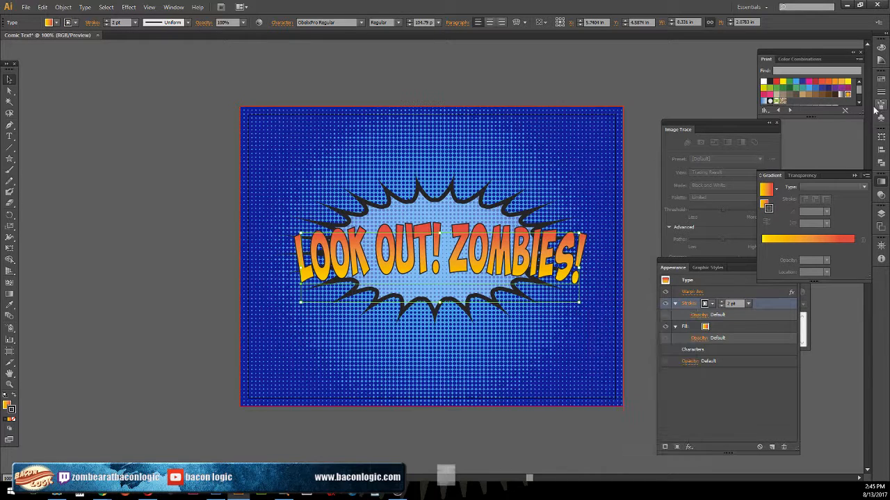
{"action": "left_click", "coordinate": [880, 93]}
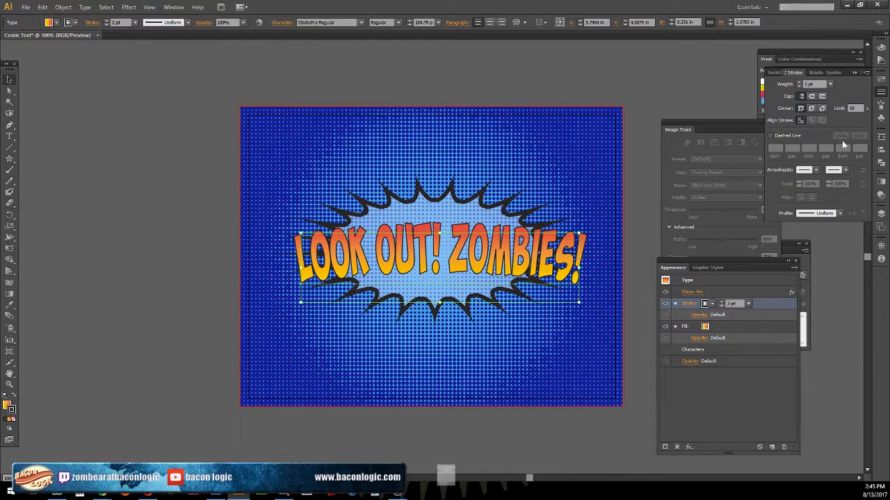
{"action": "left_click", "coordinate": [814, 73]}
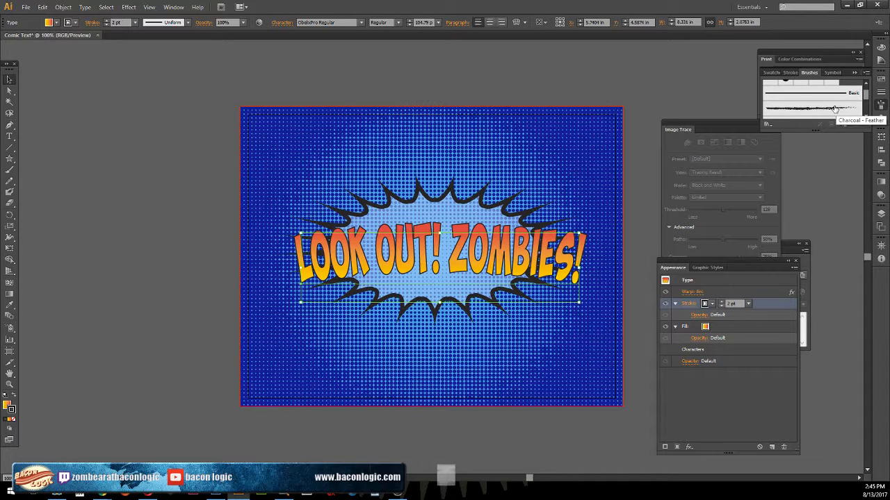
{"action": "left_click_drag", "start_coordinate": [865, 131], "coordinate": [867, 224]}
{"action": "left_click", "coordinate": [795, 118]}
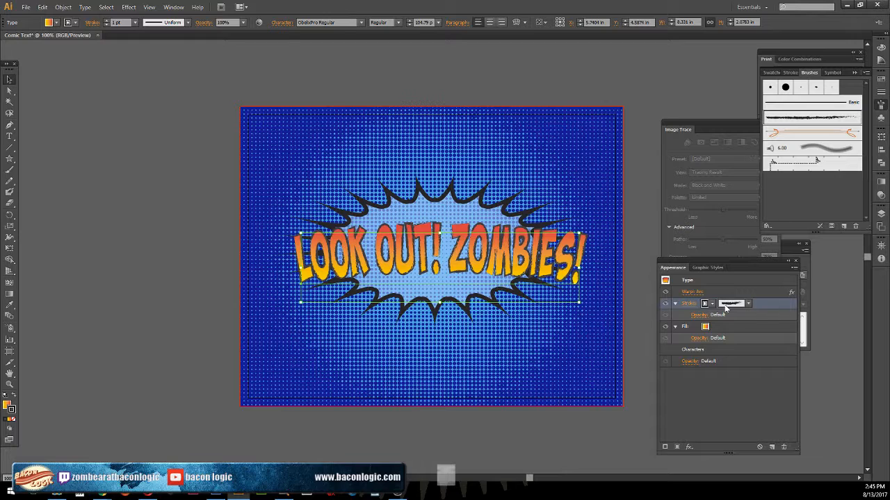
Set the weight of the text's charcoal stroke to 0.5 pt.
{"action": "left_click", "coordinate": [747, 305]}
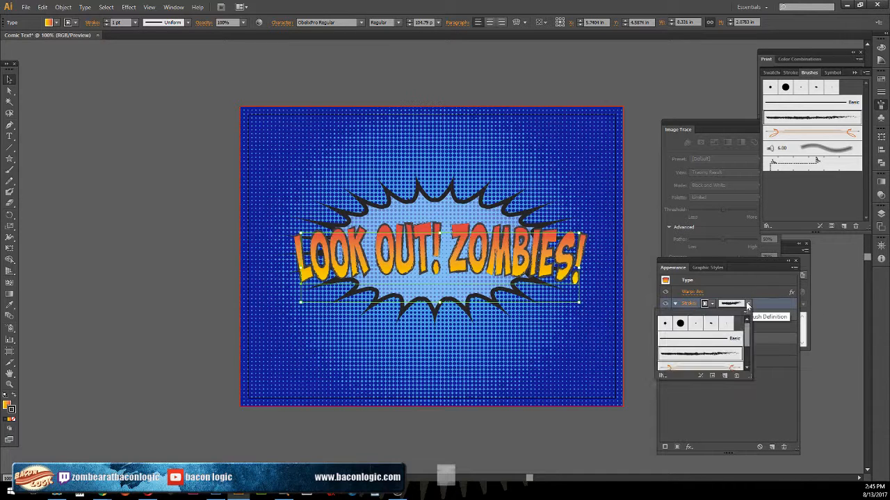
{"action": "left_click", "coordinate": [747, 305]}
{"action": "left_click", "coordinate": [712, 305]}
{"action": "left_click", "coordinate": [714, 306]}
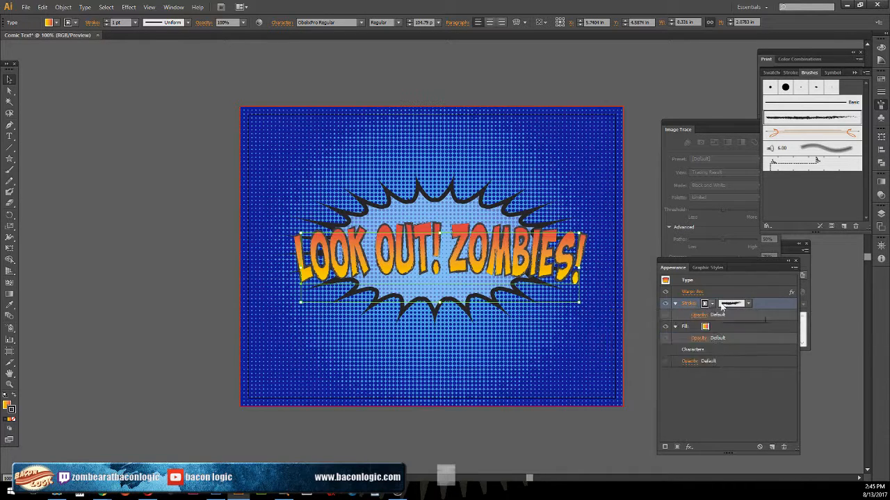
{"action": "left_click", "coordinate": [687, 304]}
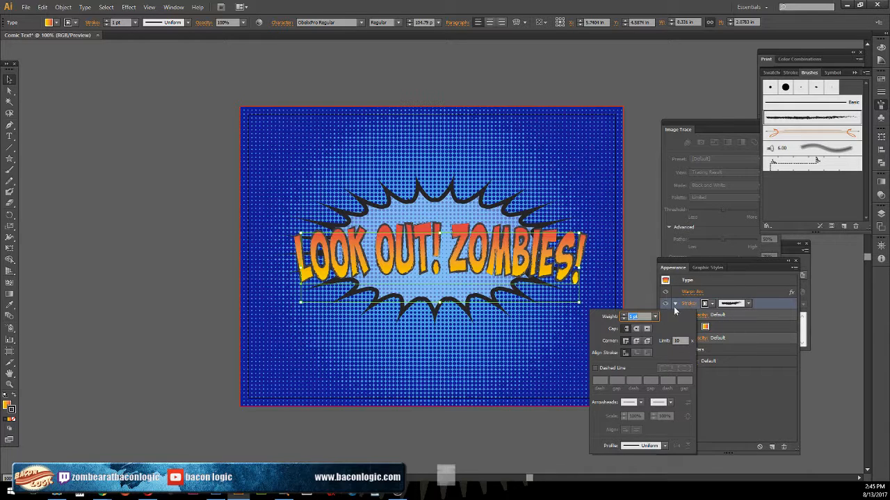
{"action": "left_click", "coordinate": [654, 316]}
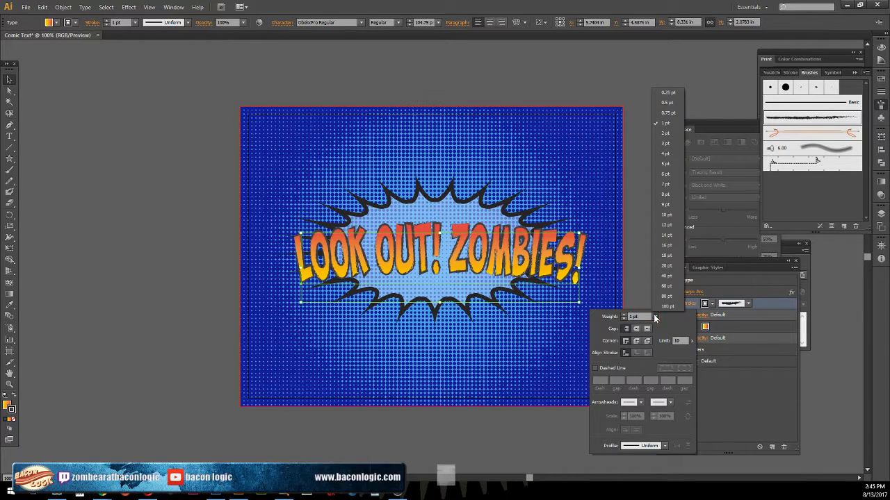
{"action": "left_click", "coordinate": [667, 102]}
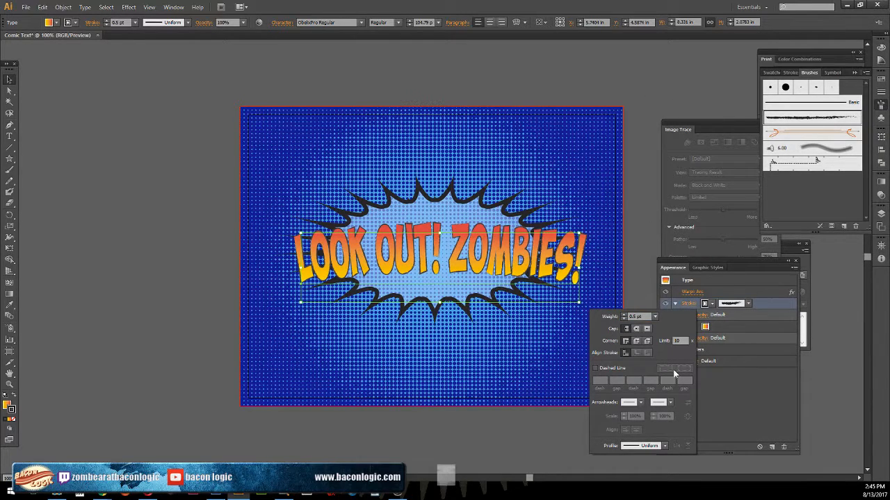
{"action": "left_click", "coordinate": [770, 300]}
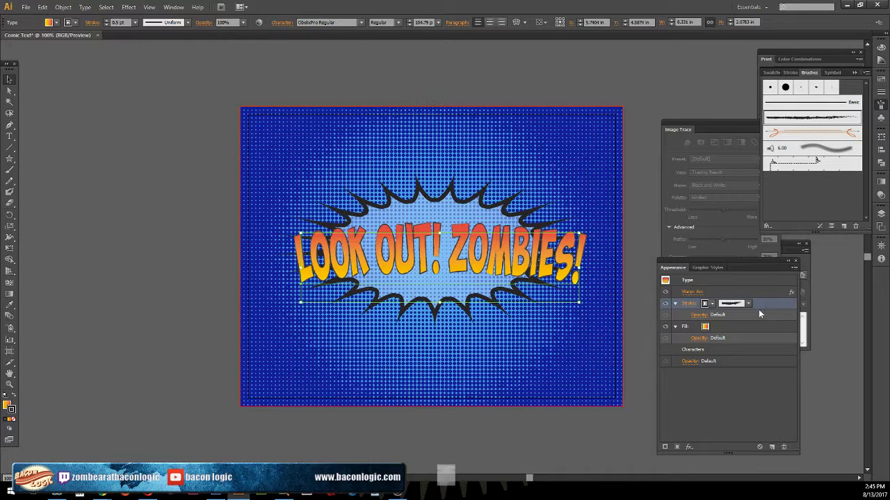
Duplicate the text's charcoal stroke and apply the 15 pt. Round brush to the lower copy.
{"action": "mouse_move", "coordinate": [761, 304]}
{"action": "left_mouse_down"}
{"action": "mouse_move", "coordinate": [757, 399]}
{"action": "mouse_move", "coordinate": [766, 437]}
{"action": "mouse_move", "coordinate": [751, 337]}
{"action": "mouse_move", "coordinate": [766, 303]}
{"action": "left_mouse_up"}
{"action": "left_click", "coordinate": [766, 447]}
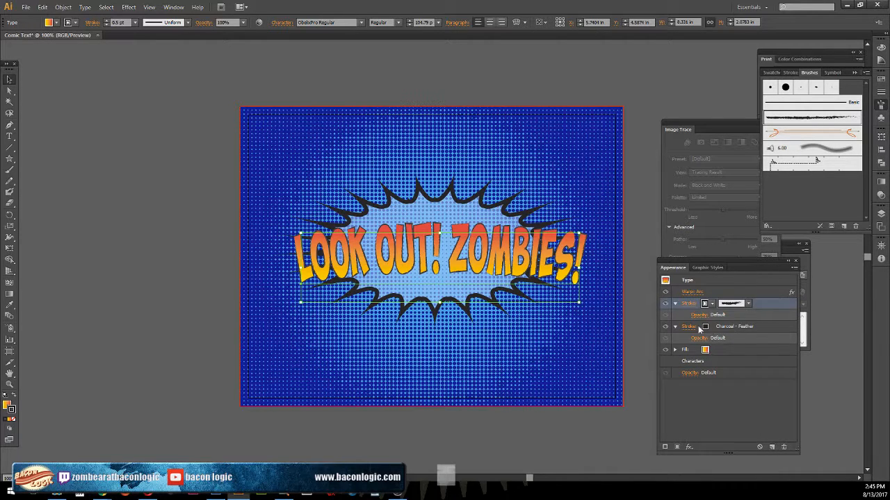
{"action": "left_click", "coordinate": [738, 329]}
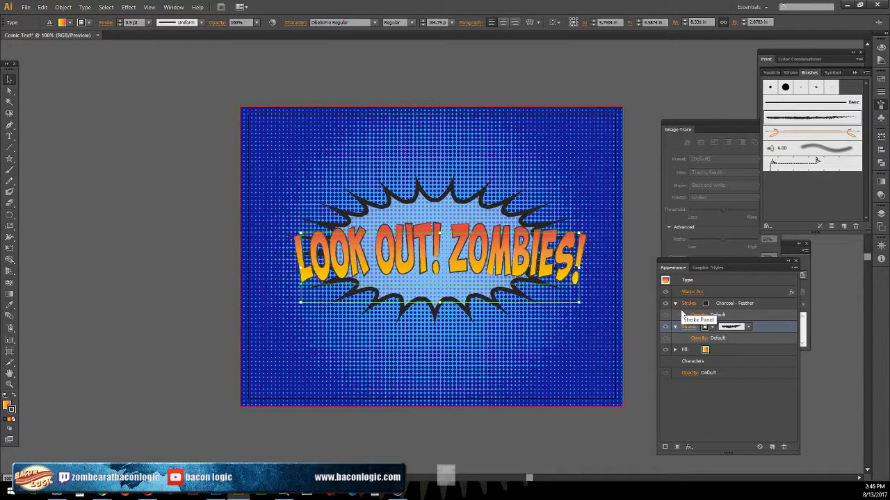
{"action": "left_click", "coordinate": [747, 328]}
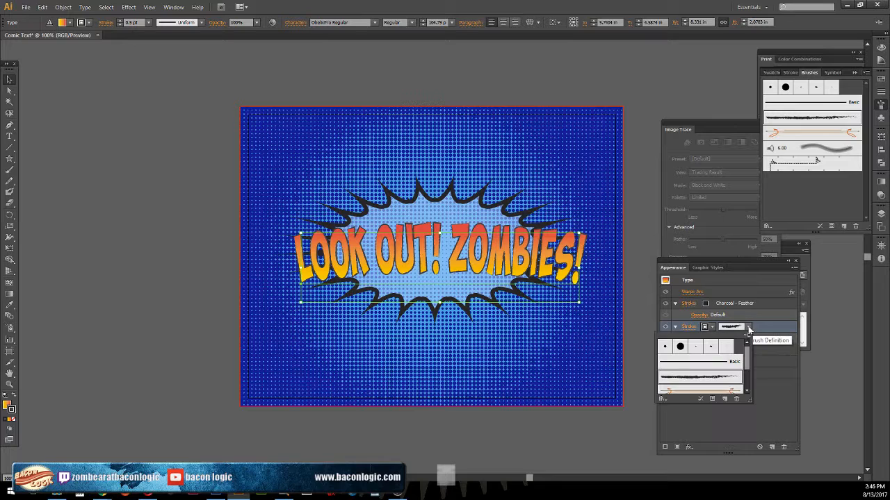
{"action": "left_click", "coordinate": [680, 347]}
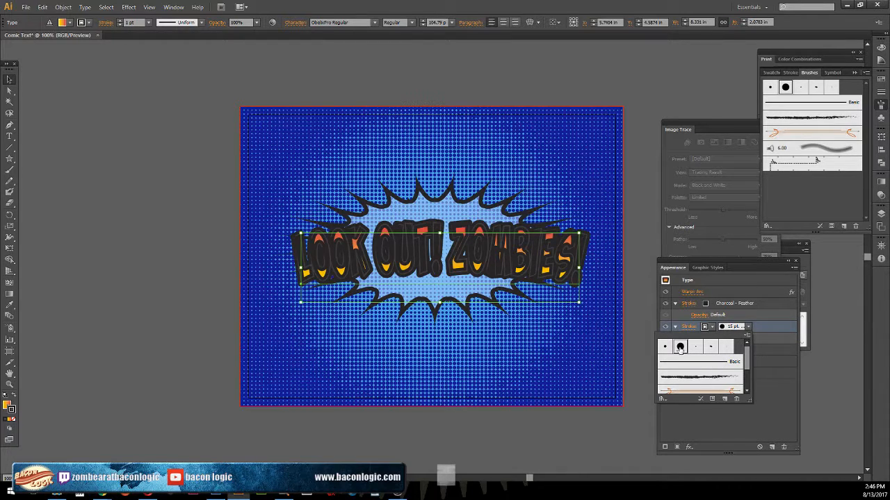
Color the text's 15 pt. Round stroke white.
{"action": "left_click", "coordinate": [711, 328]}
{"action": "left_click", "coordinate": [712, 328]}
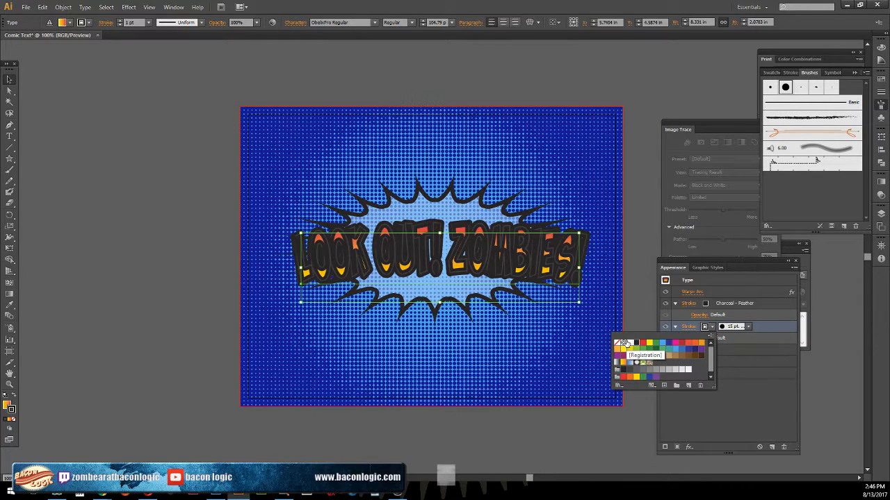
{"action": "left_click", "coordinate": [624, 344]}
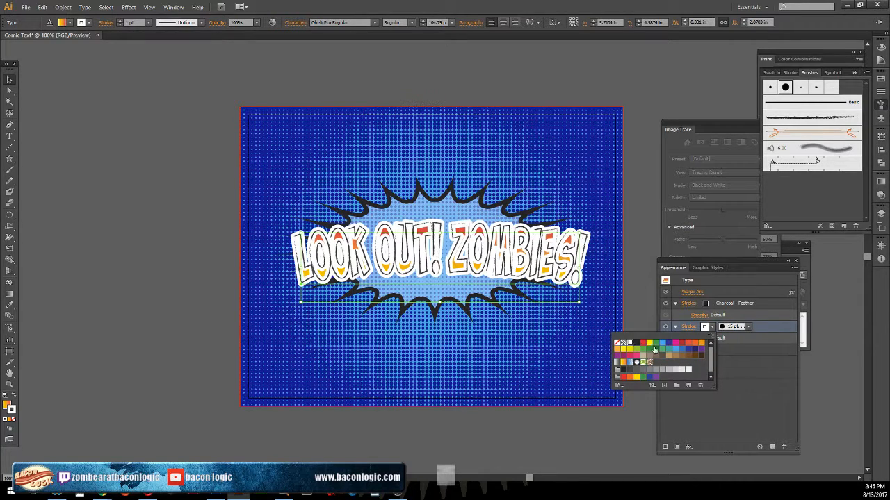
{"action": "left_click", "coordinate": [755, 346]}
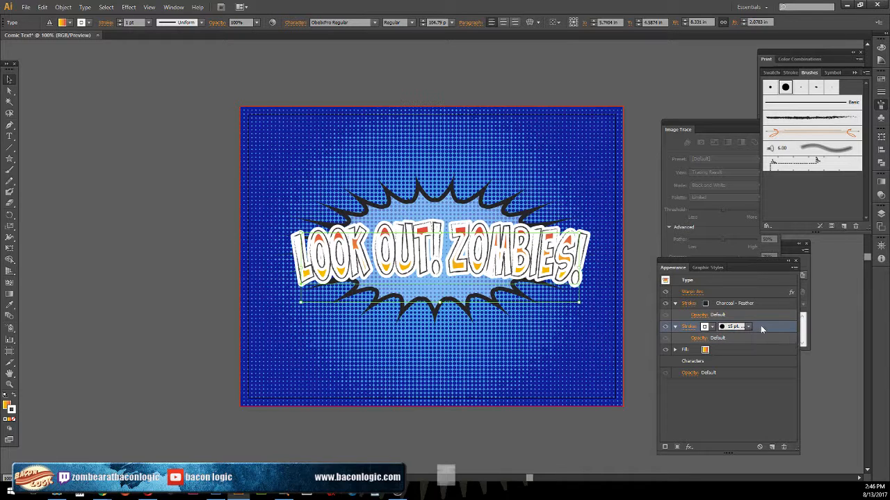
Try stacking the white 15 pt. Round stroke above the charcoal stroke, and restore the previous order.
{"action": "left_click_drag", "start_coordinate": [760, 325], "coordinate": [760, 298]}
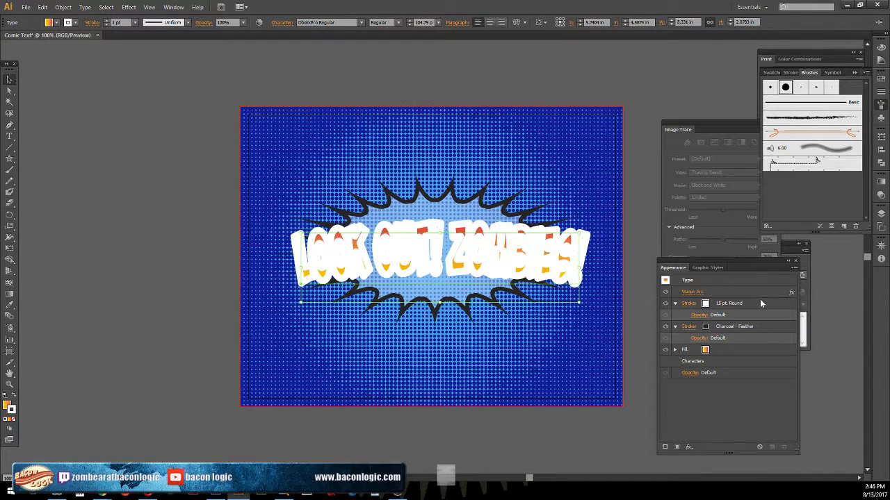
{"action": "left_click", "coordinate": [753, 314]}
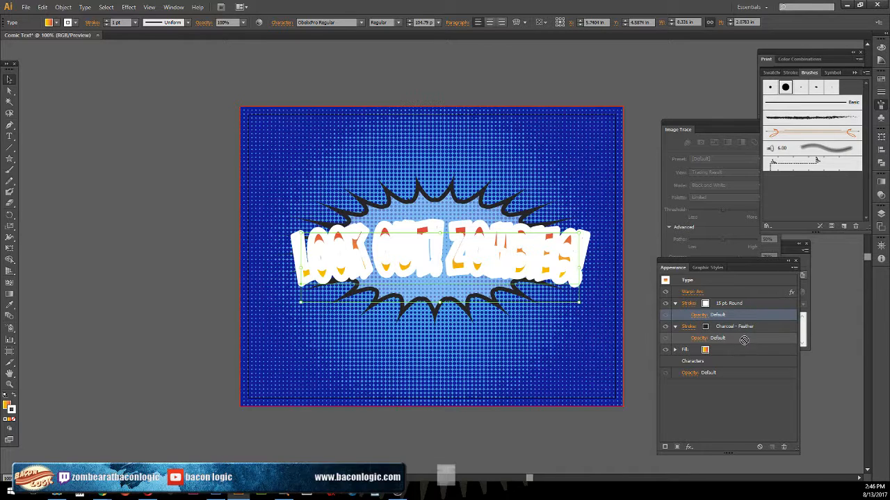
{"action": "left_click_drag", "start_coordinate": [753, 313], "coordinate": [749, 344]}
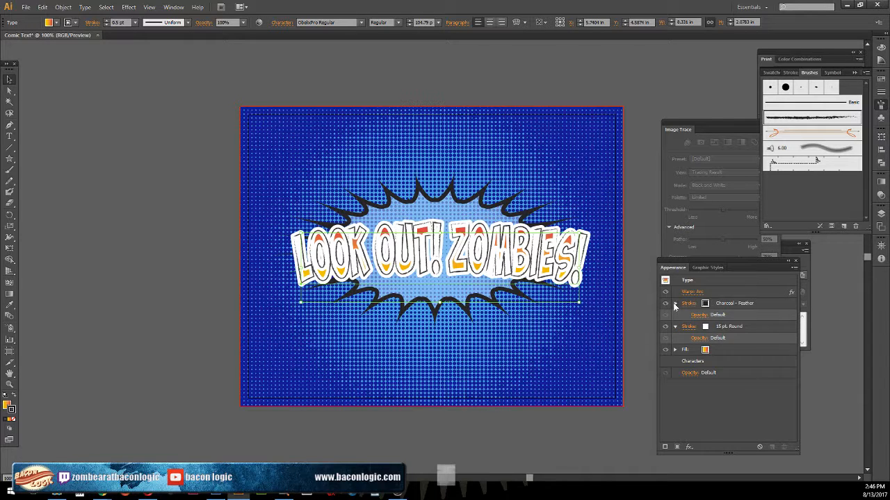
Apply the 5 pt. Round brush to the text's white stroke.
{"action": "left_click", "coordinate": [674, 303]}
{"action": "left_click", "coordinate": [731, 316]}
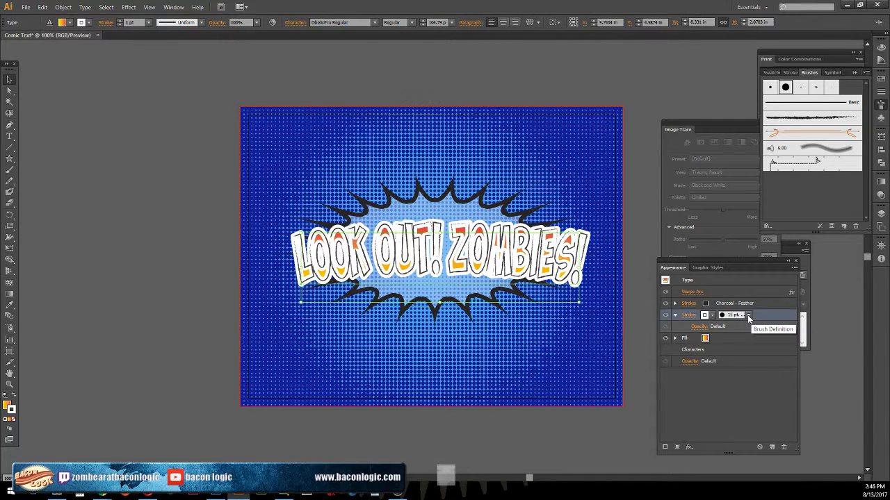
{"action": "left_click", "coordinate": [748, 316]}
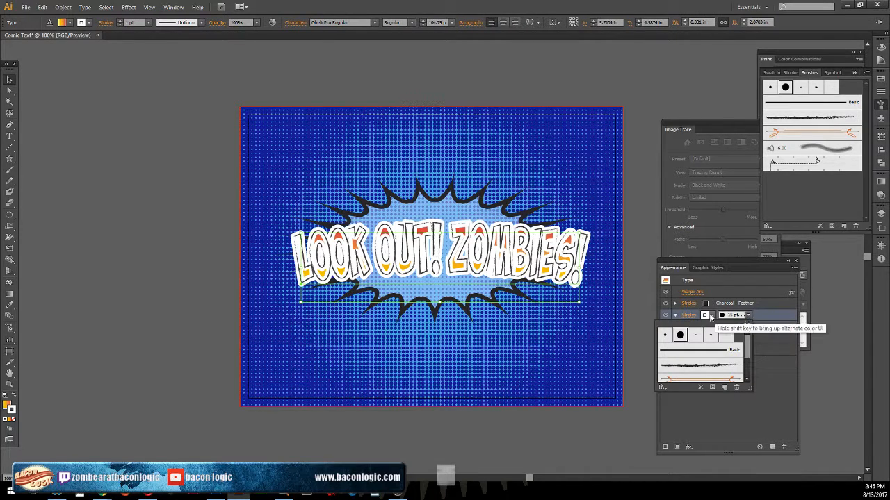
{"action": "left_click", "coordinate": [688, 316]}
{"action": "left_click", "coordinate": [688, 316]}
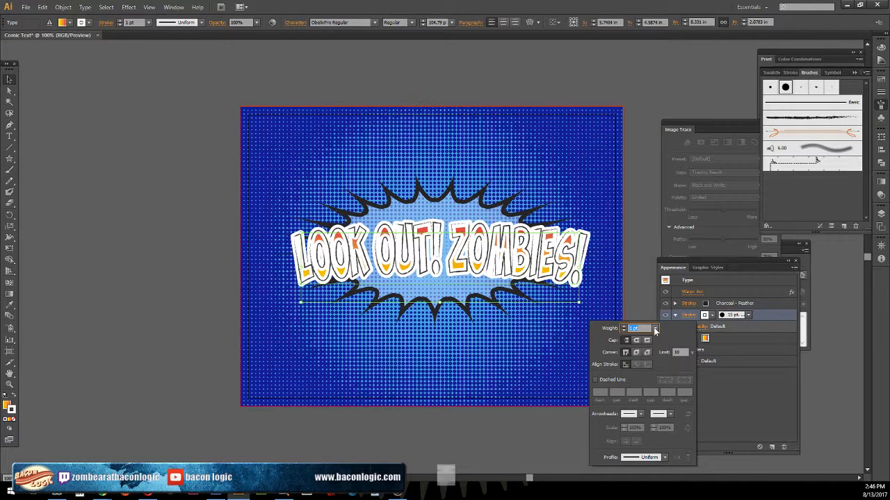
{"action": "left_click", "coordinate": [748, 316]}
{"action": "left_click", "coordinate": [748, 316]}
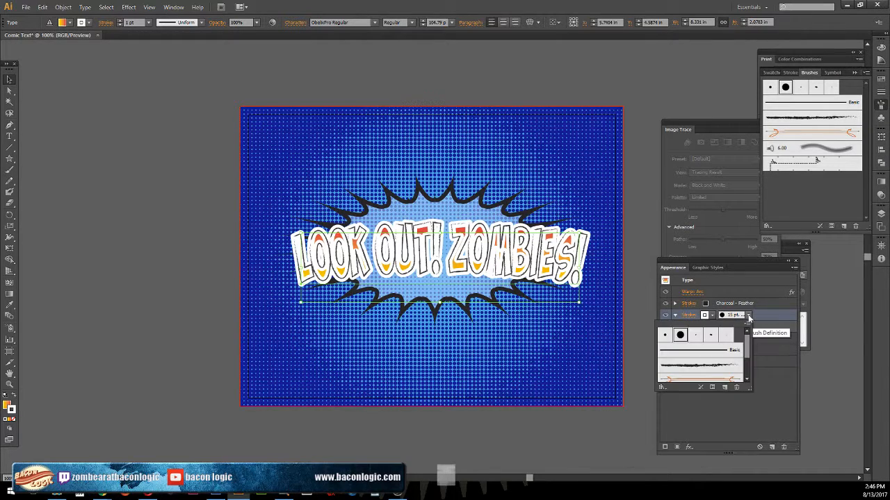
{"action": "left_click", "coordinate": [665, 336]}
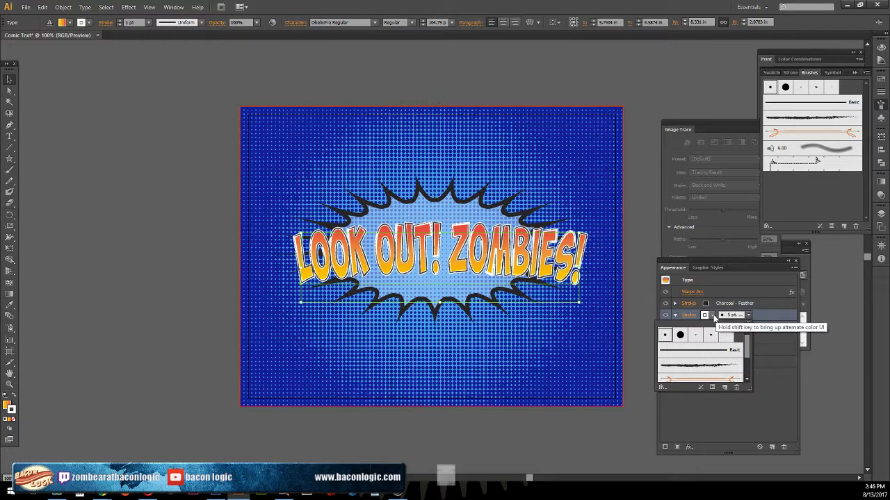
Set the weight of the text's white 5 pt. Round stroke to 2 pt.
{"action": "left_click", "coordinate": [688, 317]}
{"action": "left_click", "coordinate": [688, 317]}
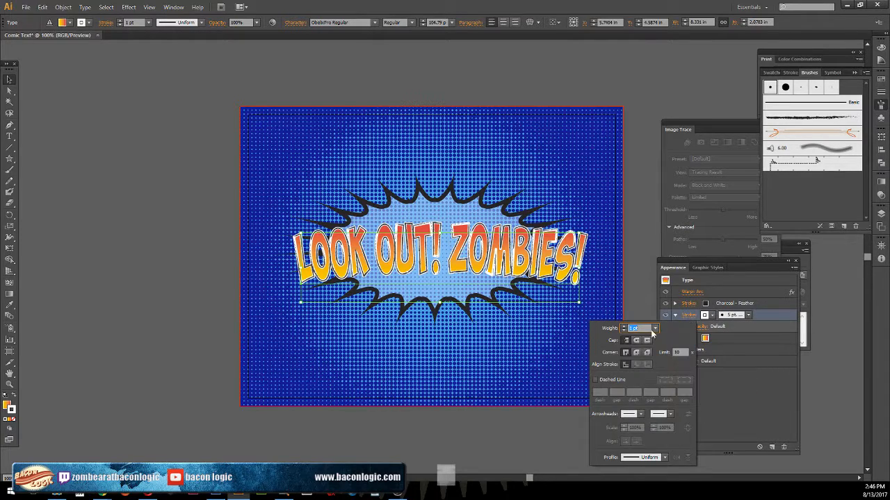
{"action": "left_click", "coordinate": [623, 327]}
{"action": "left_click", "coordinate": [624, 327]}
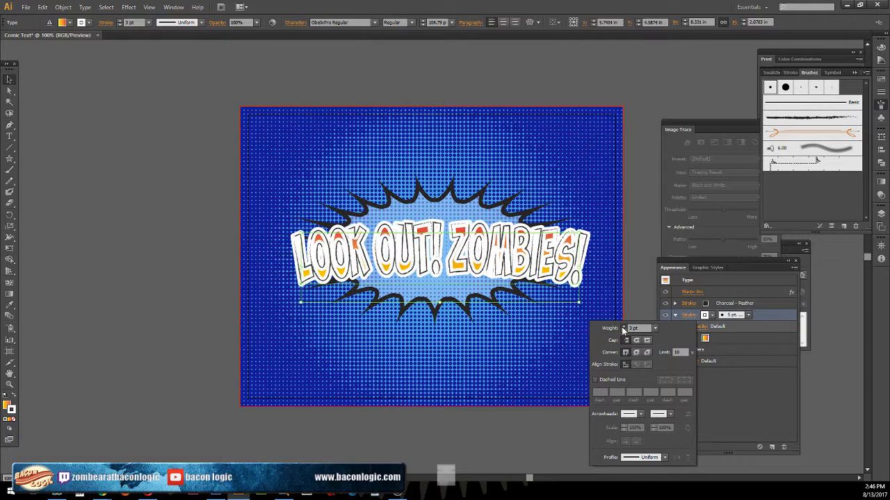
{"action": "left_click", "coordinate": [623, 328]}
{"action": "left_click", "coordinate": [623, 332]}
{"action": "left_click", "coordinate": [623, 333]}
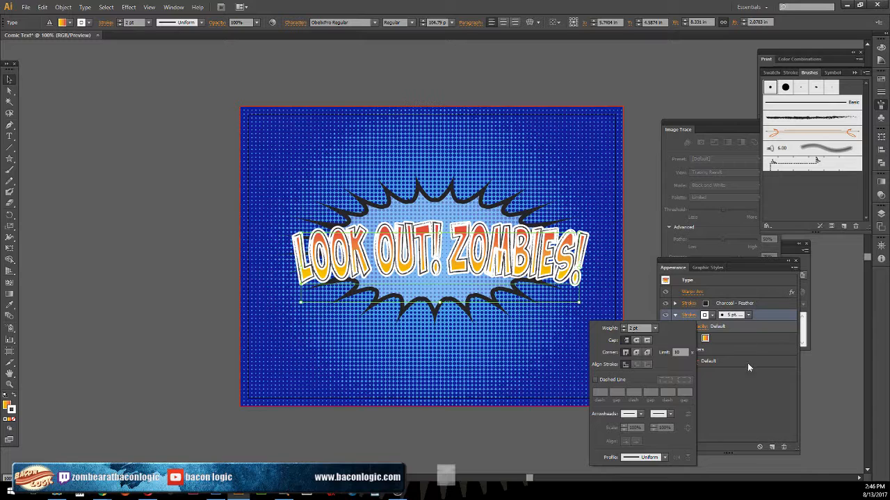
{"action": "left_click", "coordinate": [749, 367]}
Move the text's gradient fill above both of its strokes in the stacking order.
{"action": "left_click", "coordinate": [728, 338]}
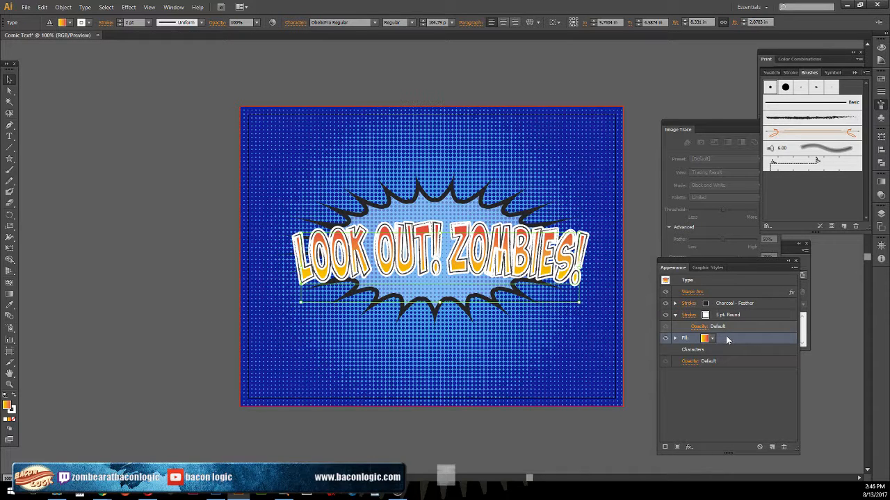
{"action": "left_click_drag", "start_coordinate": [727, 339], "coordinate": [728, 300]}
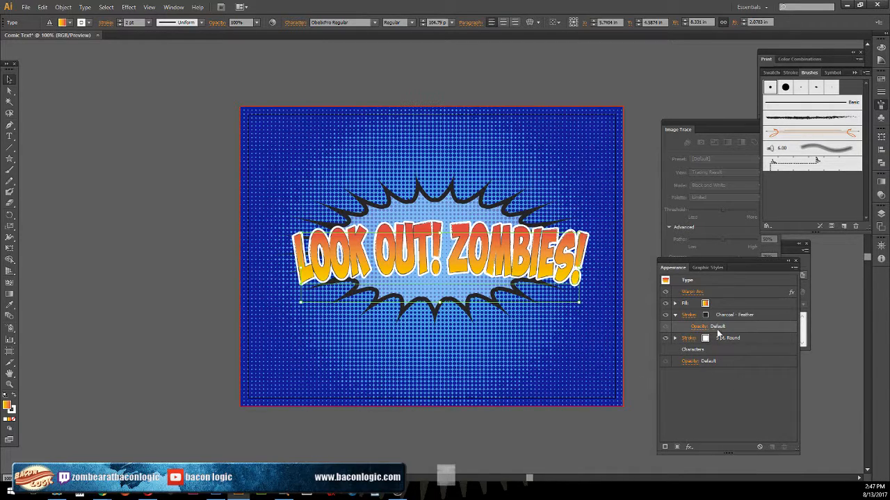
Duplicate the text's white 5 pt. Round stroke and apply the 5 pt. Oval brush to the lower copy.
{"action": "left_click", "coordinate": [760, 341]}
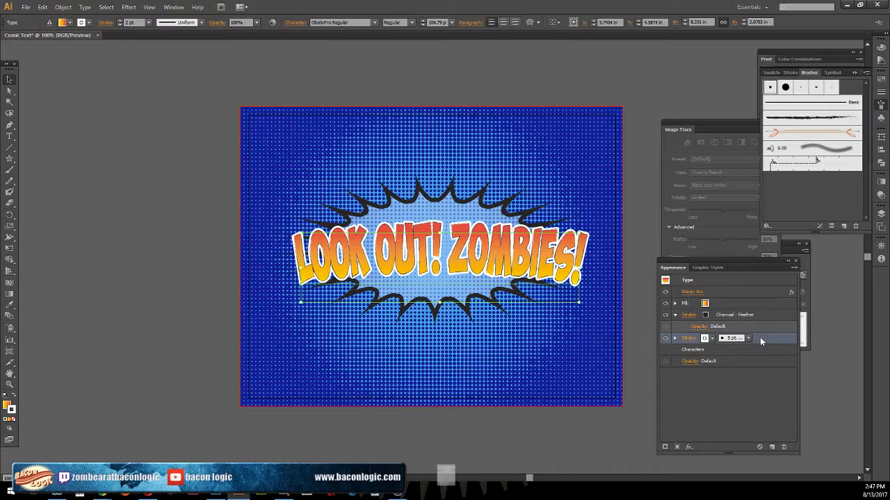
{"action": "left_click", "coordinate": [772, 447]}
{"action": "left_click", "coordinate": [738, 351]}
{"action": "left_click", "coordinate": [727, 350]}
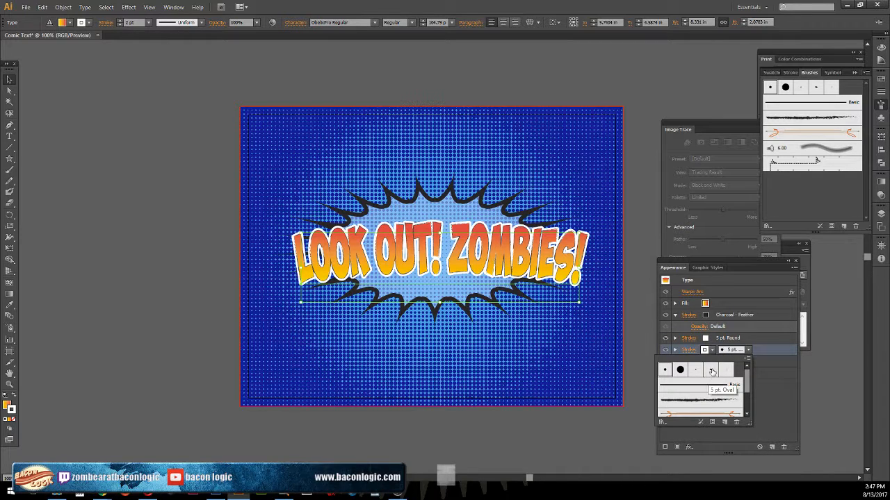
{"action": "left_click", "coordinate": [712, 371]}
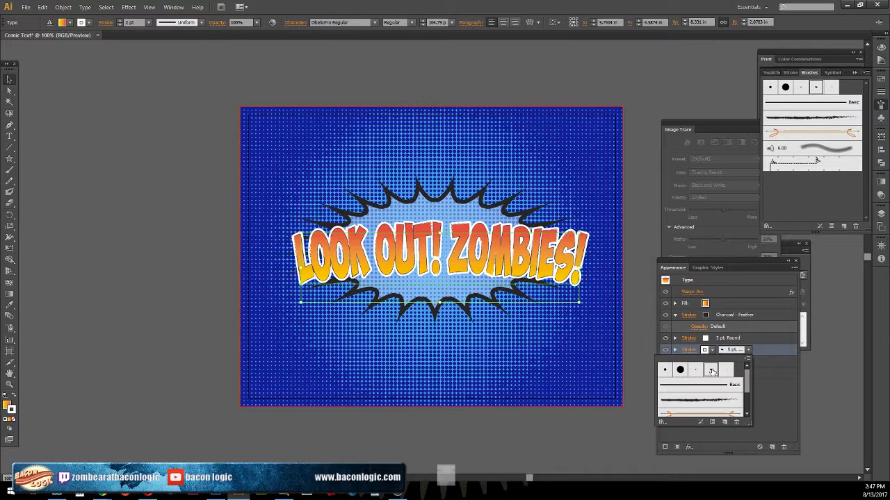
{"action": "double_click", "coordinate": [712, 371]}
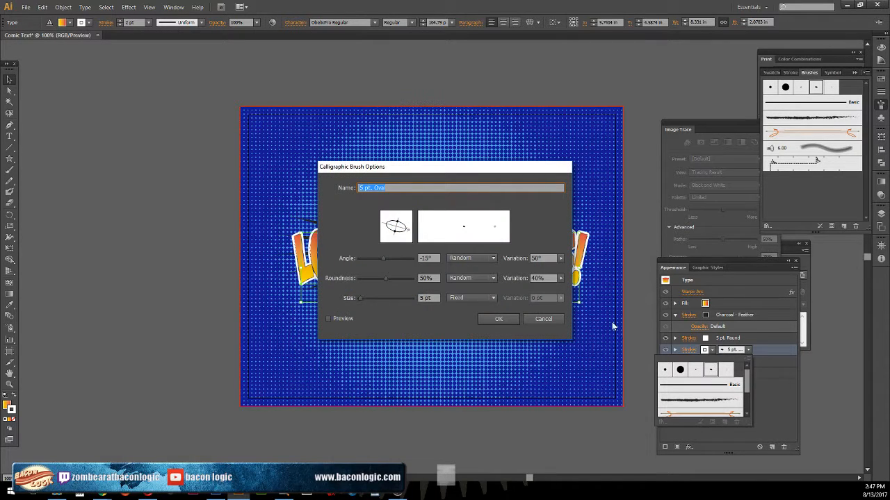
{"action": "left_click", "coordinate": [511, 323]}
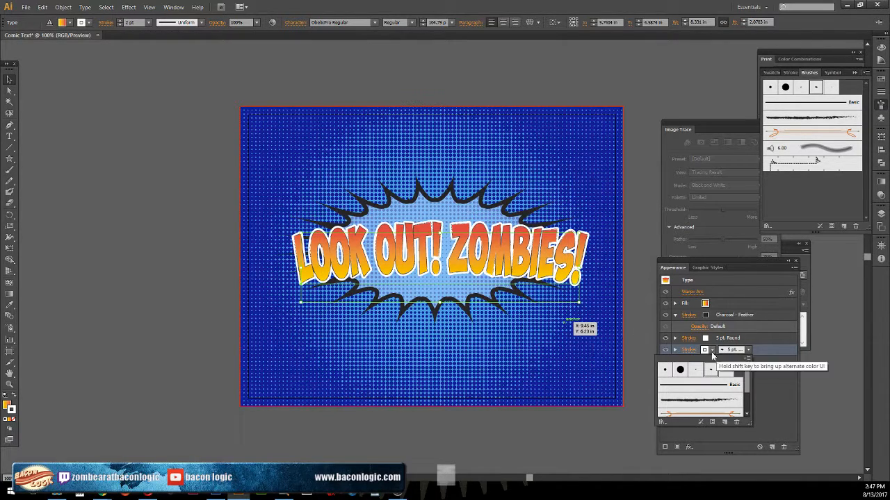
Color the text's 5 pt. Oval stroke black.
{"action": "left_click", "coordinate": [711, 354]}
{"action": "left_click", "coordinate": [711, 353]}
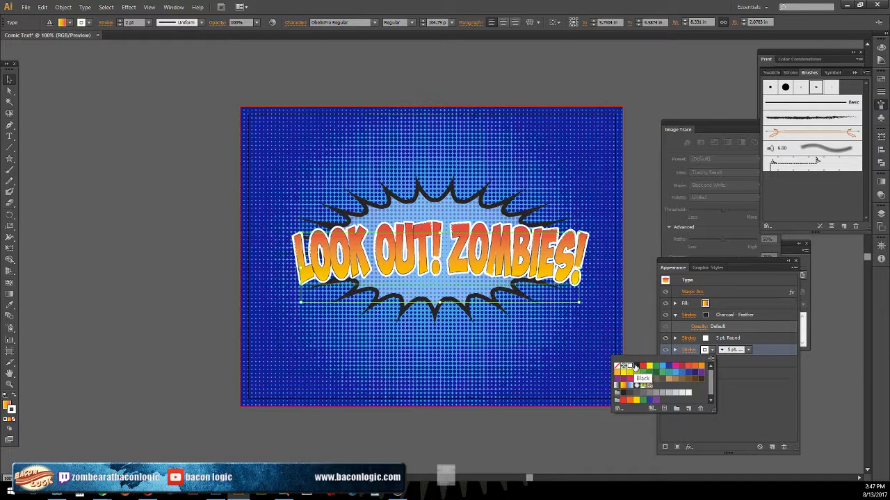
{"action": "left_click", "coordinate": [636, 367]}
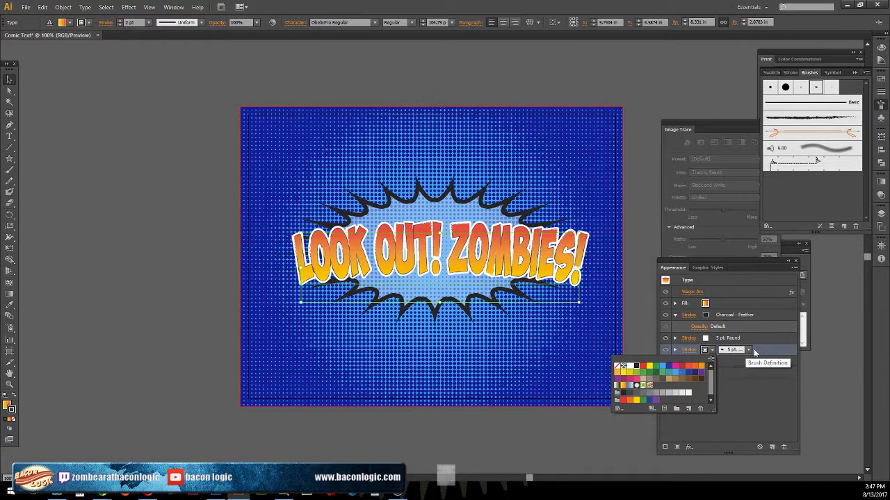
{"action": "left_click", "coordinate": [771, 350]}
Set the weight of the text's black 5 pt. Oval stroke to 8 pt.
{"action": "left_click", "coordinate": [684, 350]}
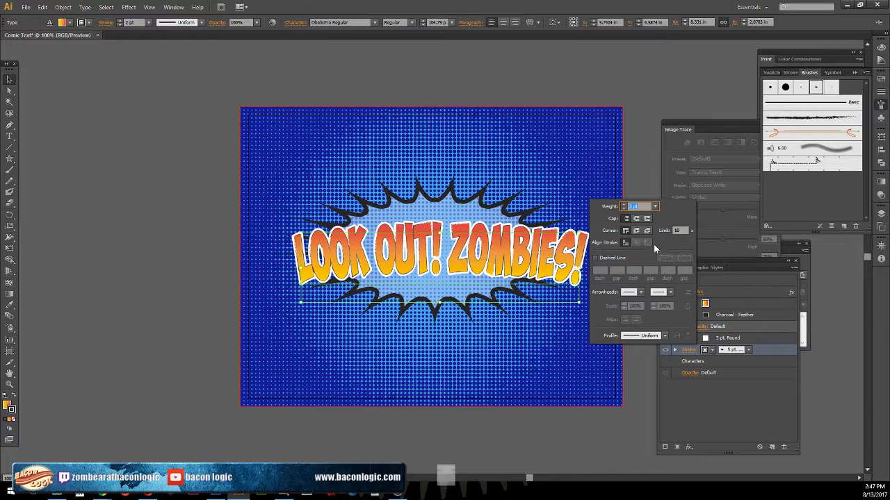
{"action": "left_click", "coordinate": [623, 204]}
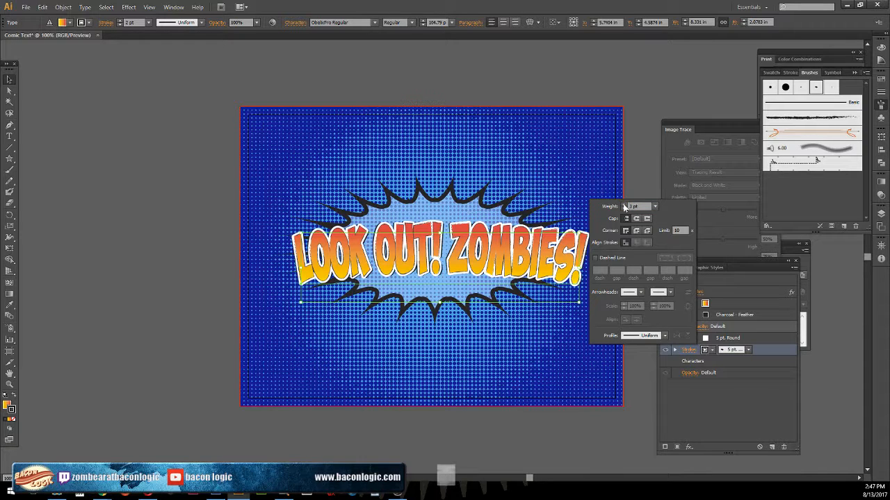
{"action": "left_click", "coordinate": [623, 204]}
{"action": "left_click", "coordinate": [624, 204]}
{"action": "left_click", "coordinate": [623, 204]}
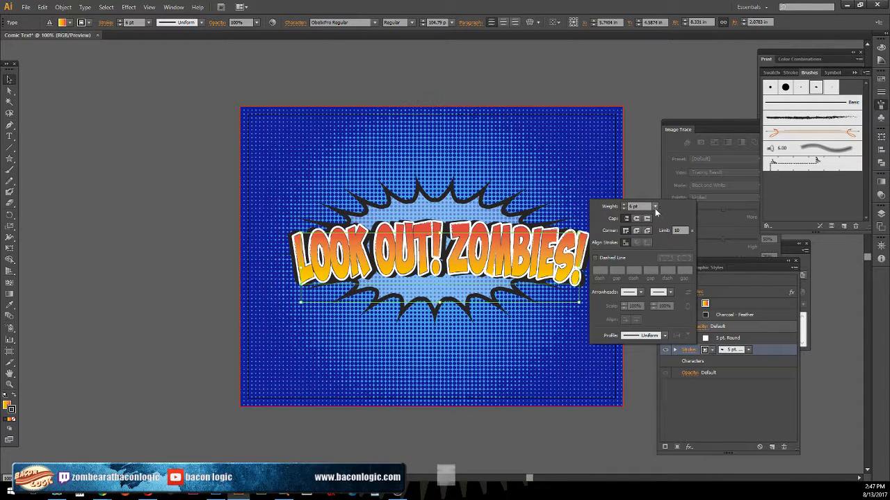
{"action": "left_click", "coordinate": [625, 205]}
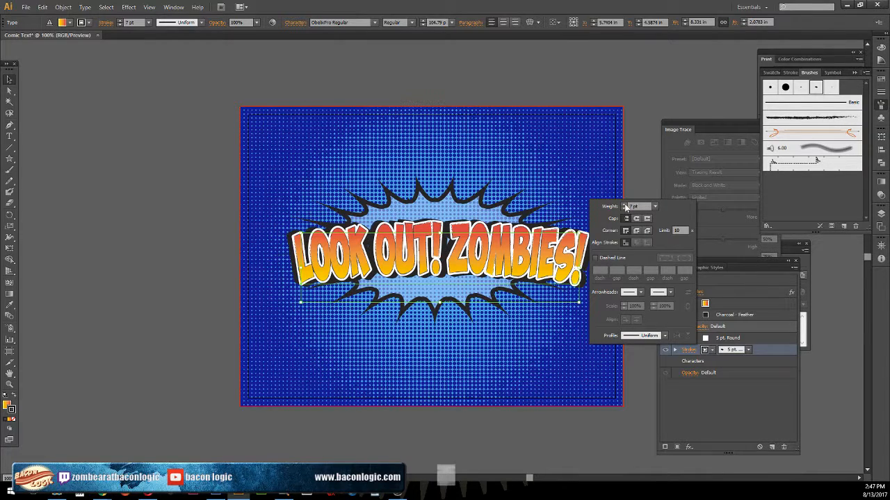
{"action": "left_click", "coordinate": [625, 205]}
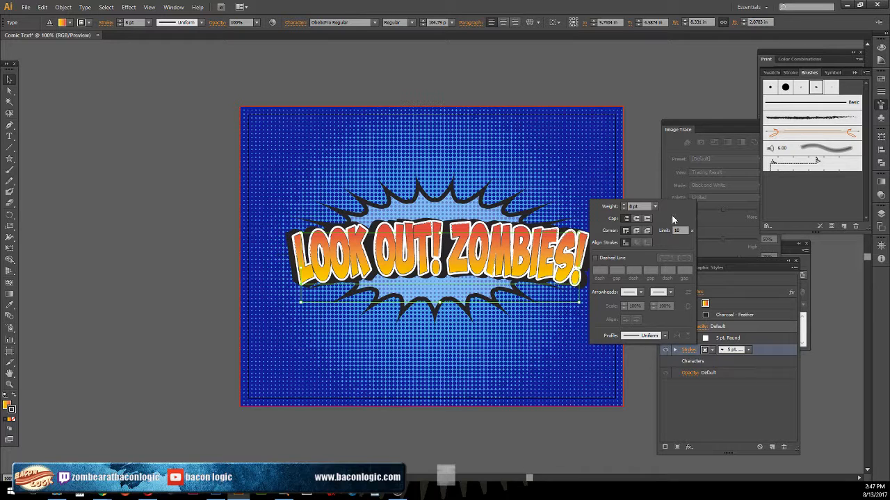
{"action": "left_click", "coordinate": [641, 184]}
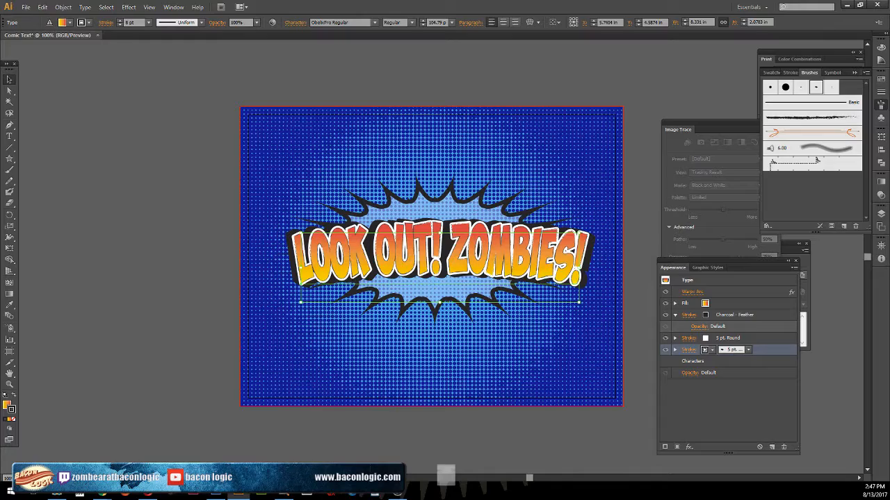
Switch to Chrome to check the comic book text effect reference video, and move its window off the artwork.
{"action": "left_click", "coordinate": [102, 495]}
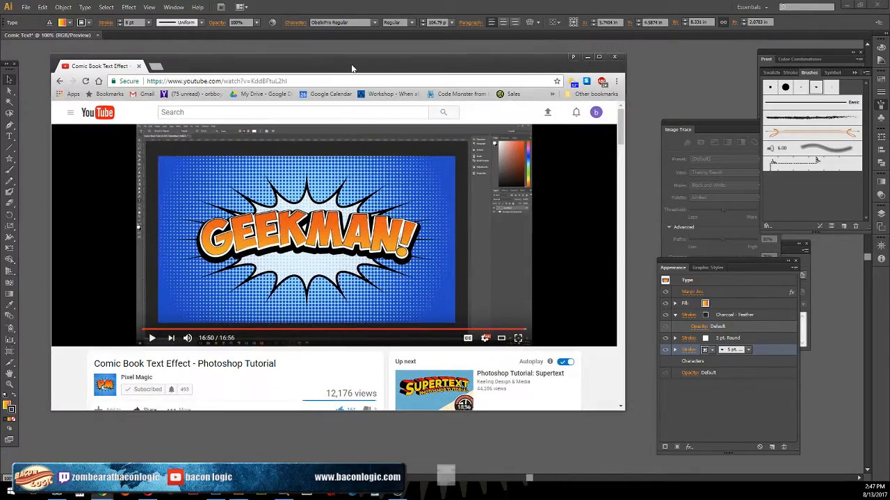
{"action": "left_click_drag", "start_coordinate": [352, 69], "coordinate": [0, 77]}
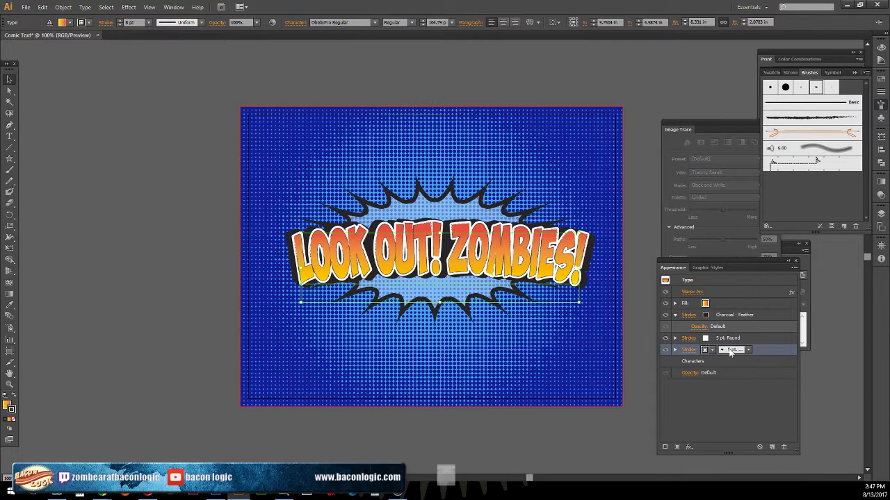
Open the options of the black stroke's 5 pt. Oval brush, rotate its angle to -54° and turn on the preview.
{"action": "left_click", "coordinate": [732, 351]}
{"action": "double_click", "coordinate": [713, 371]}
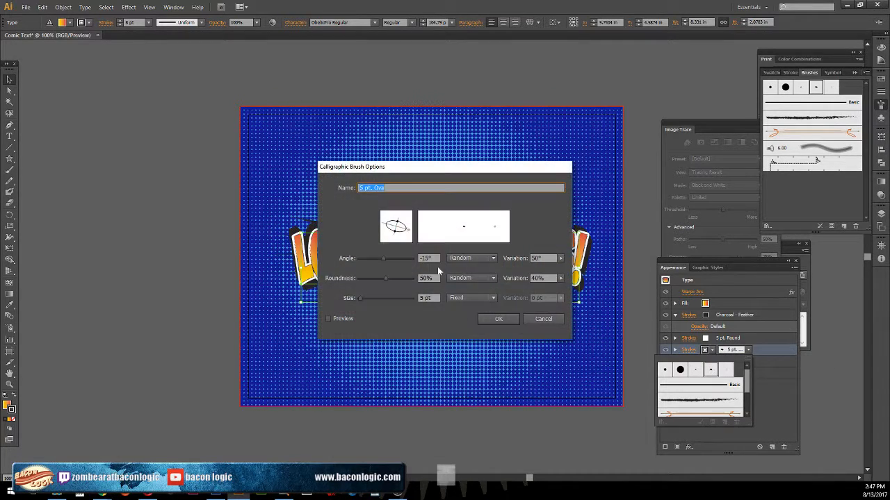
{"action": "left_click_drag", "start_coordinate": [408, 234], "coordinate": [404, 240]}
{"action": "mouse_move", "coordinate": [432, 171]}
{"action": "left_mouse_down"}
{"action": "mouse_move", "coordinate": [123, 50]}
{"action": "mouse_move", "coordinate": [137, 81]}
{"action": "left_mouse_up"}
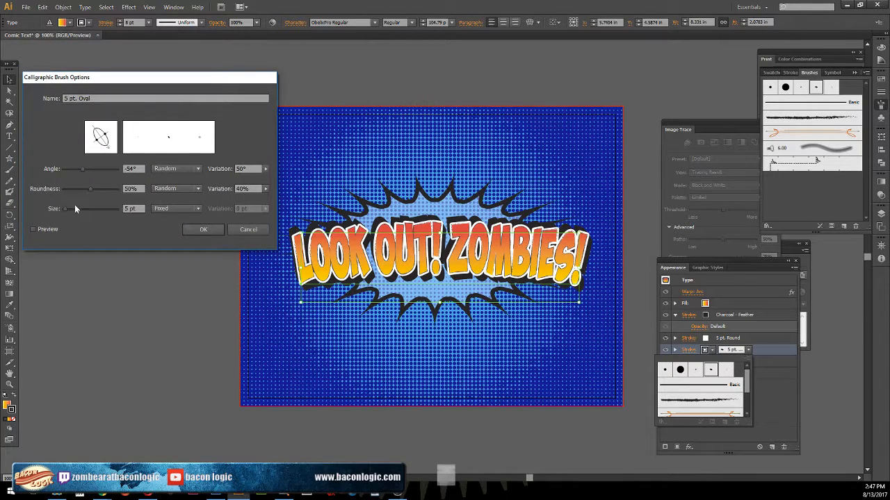
{"action": "left_click", "coordinate": [32, 229]}
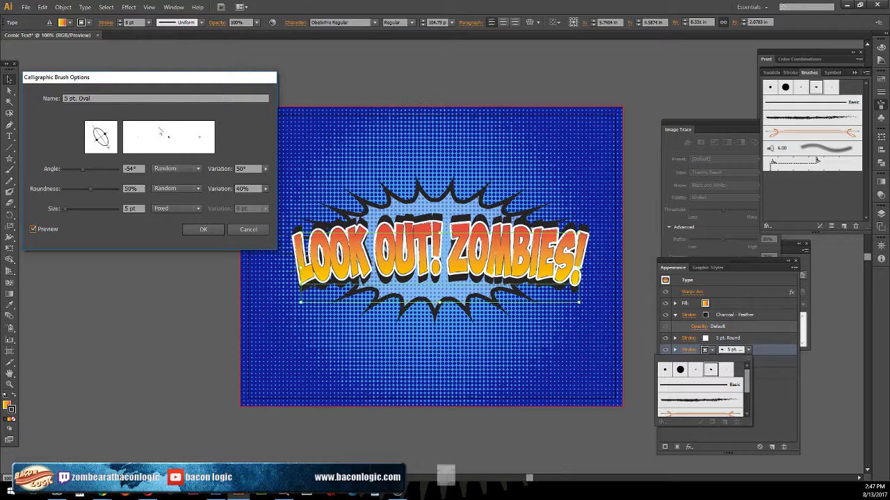
Set the 5 pt. Oval brush to a fixed angle of -2° and a size of 4 pt.
{"action": "left_click_drag", "start_coordinate": [108, 149], "coordinate": [118, 140]}
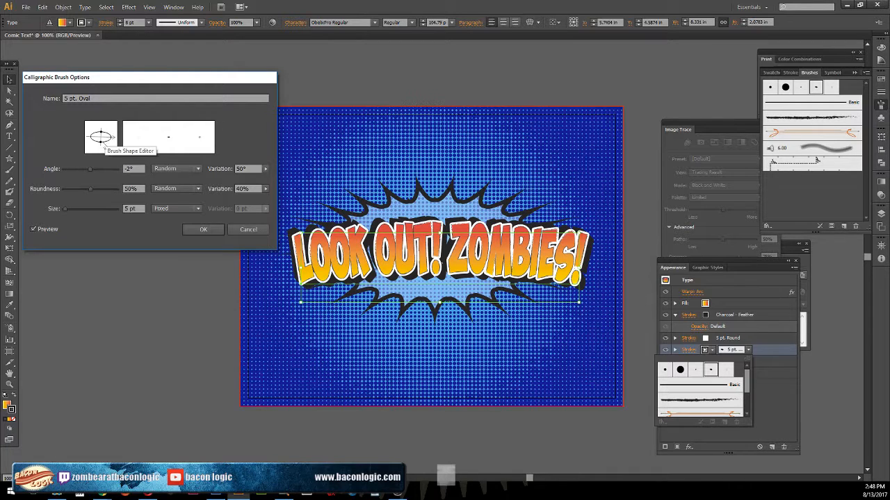
{"action": "mouse_move", "coordinate": [64, 208]}
{"action": "left_mouse_down"}
{"action": "mouse_move", "coordinate": [72, 208]}
{"action": "mouse_move", "coordinate": [64, 209]}
{"action": "left_mouse_up"}
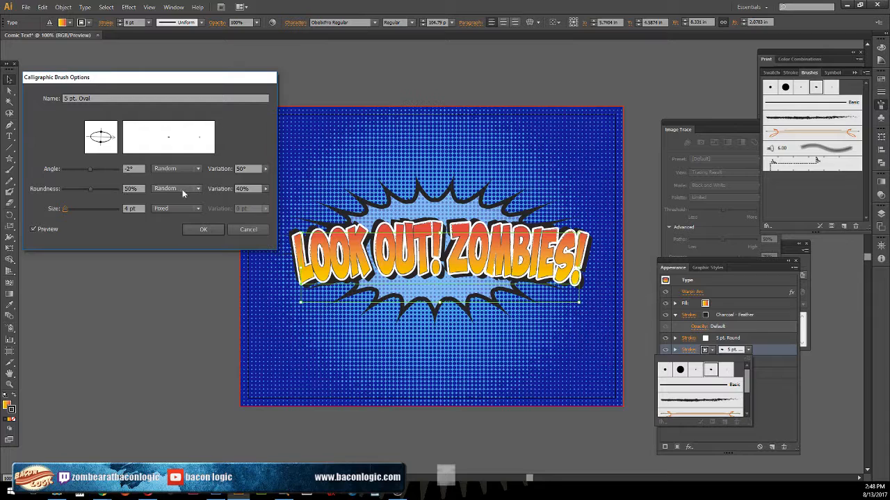
{"action": "left_click", "coordinate": [193, 168]}
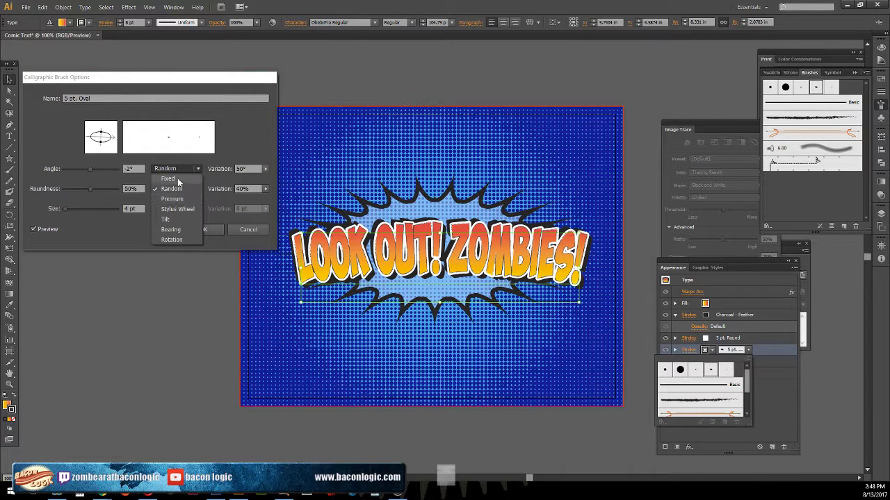
{"action": "left_click", "coordinate": [168, 178]}
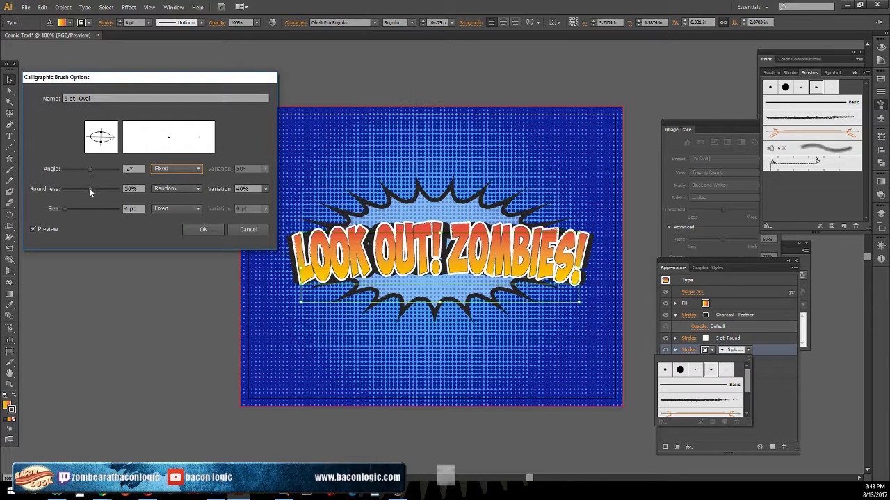
Set the 5 pt. Oval brush to an angle of -180°, a roundness of 70% and a size of 9 pt.
{"action": "mouse_move", "coordinate": [89, 188]}
{"action": "left_mouse_down"}
{"action": "mouse_move", "coordinate": [97, 189]}
{"action": "mouse_move", "coordinate": [66, 208]}
{"action": "left_mouse_up"}
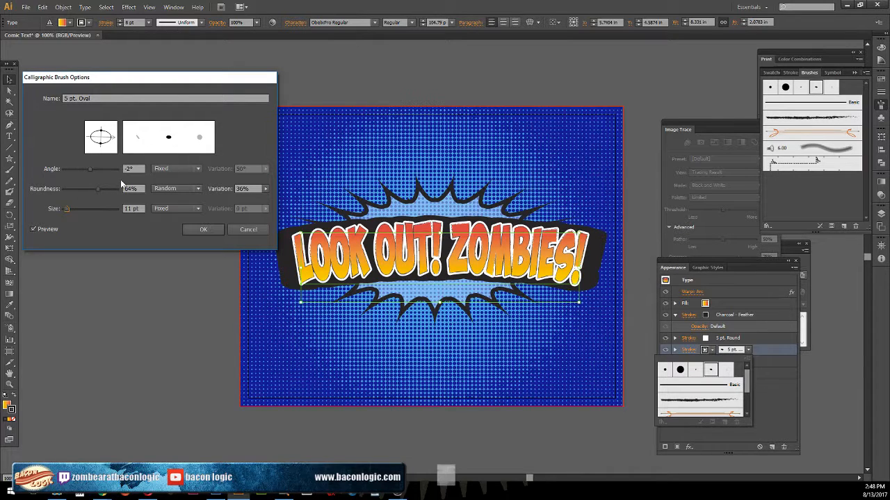
{"action": "mouse_move", "coordinate": [89, 169]}
{"action": "left_mouse_down"}
{"action": "mouse_move", "coordinate": [70, 169]}
{"action": "mouse_move", "coordinate": [80, 189]}
{"action": "left_mouse_up"}
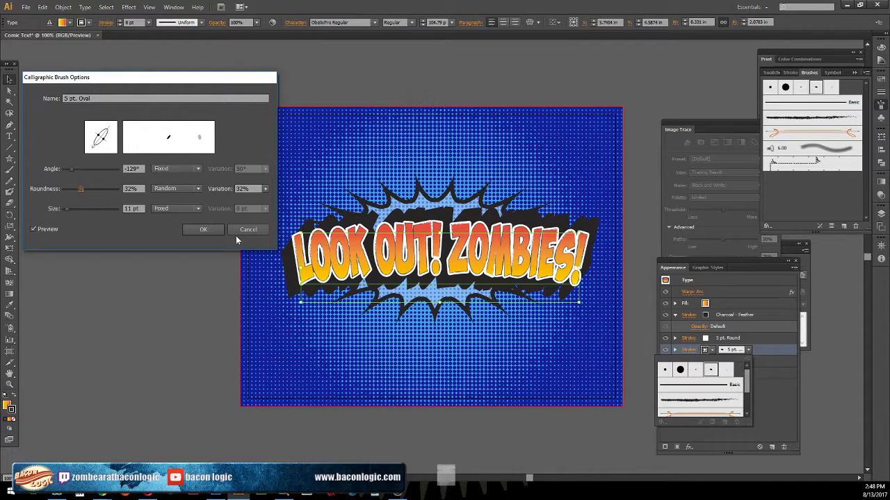
{"action": "mouse_move", "coordinate": [68, 166]}
{"action": "left_mouse_down"}
{"action": "mouse_move", "coordinate": [84, 188]}
{"action": "mouse_move", "coordinate": [110, 190]}
{"action": "mouse_move", "coordinate": [66, 208]}
{"action": "left_mouse_up"}
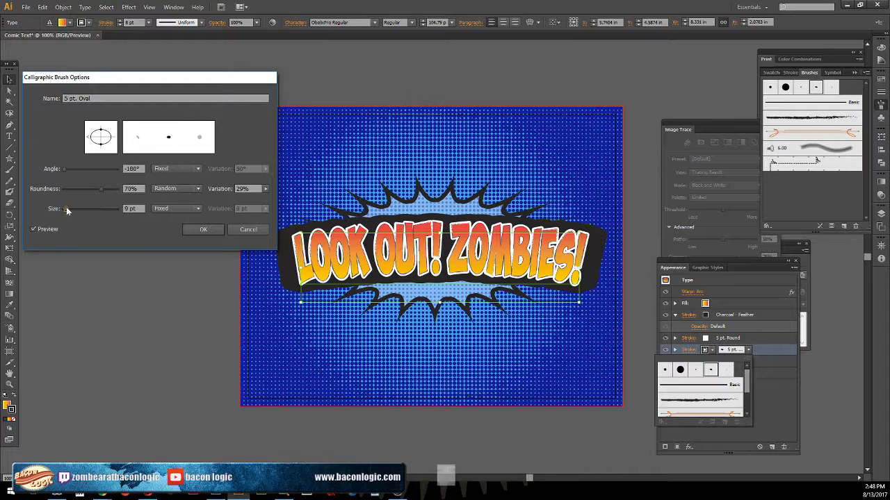
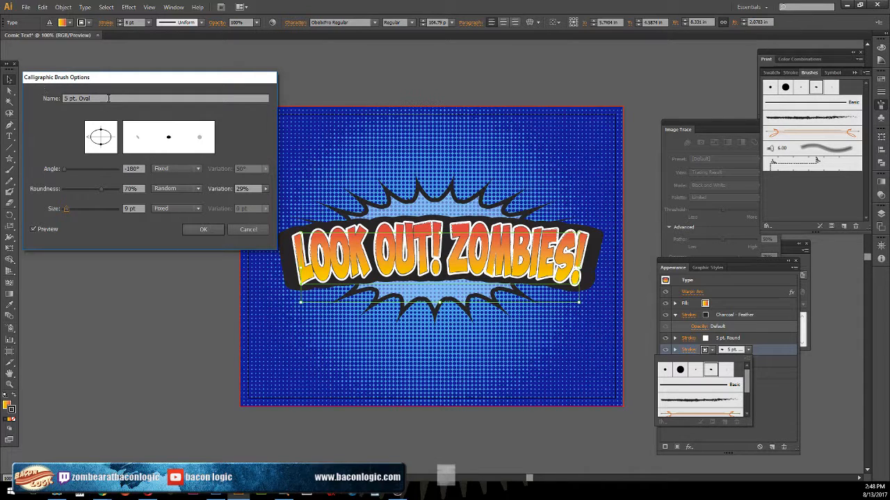
Rename the 5 pt. Oval brush as comincs and apply its changes to the existing strokes.
{"action": "left_click_drag", "start_coordinate": [95, 99], "coordinate": [43, 84]}
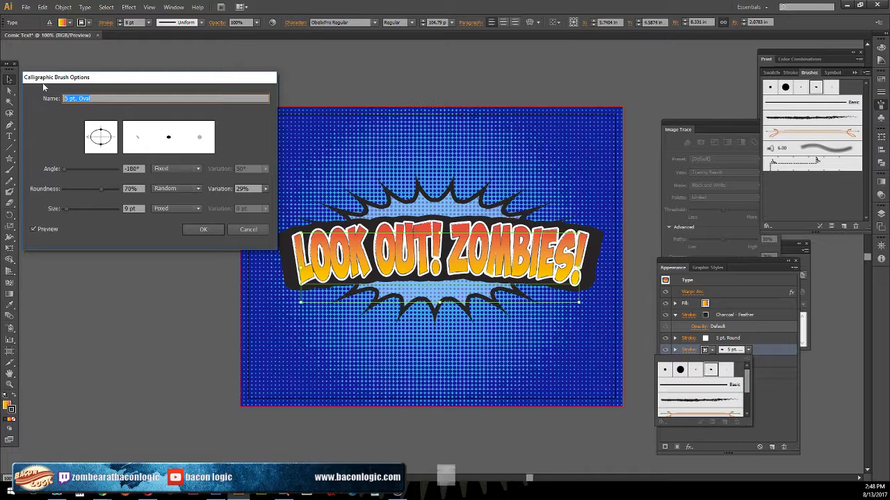
{"action": "type", "text": "comincs"}
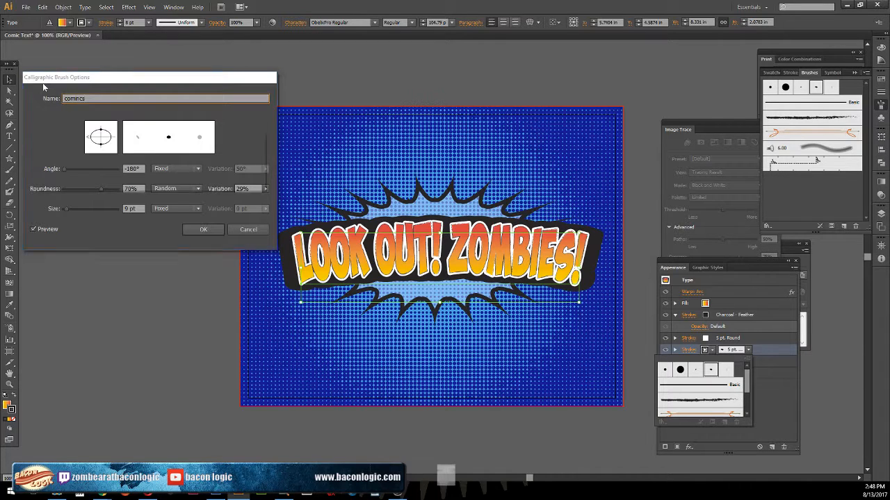
{"action": "key", "text": "Return"}
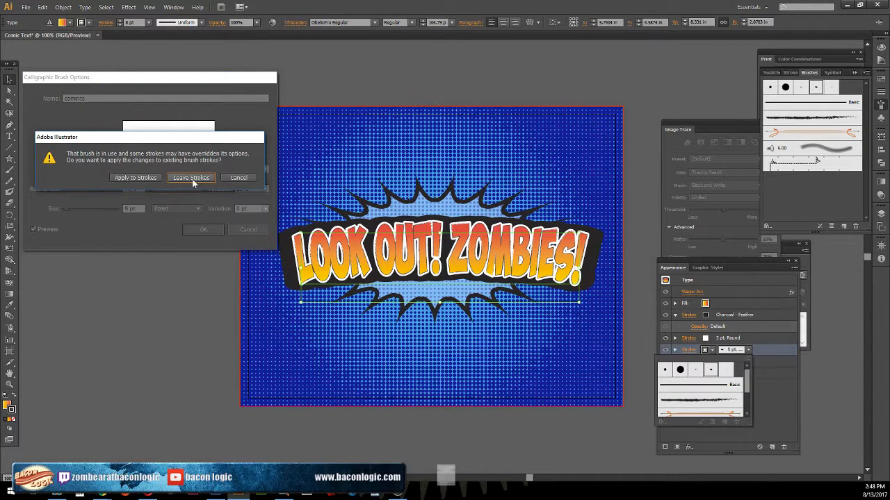
{"action": "left_click", "coordinate": [143, 179]}
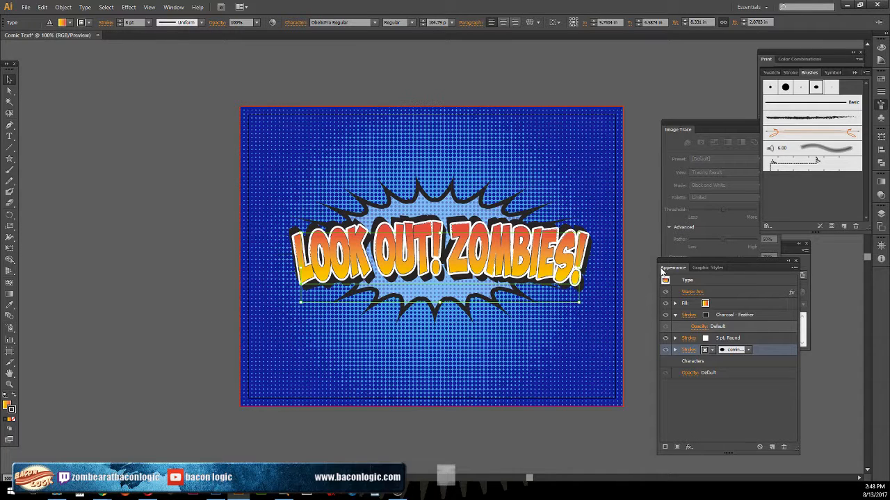
Give the text's comincs brush stroke round corner joins and a round cap.
{"action": "left_click", "coordinate": [688, 349]}
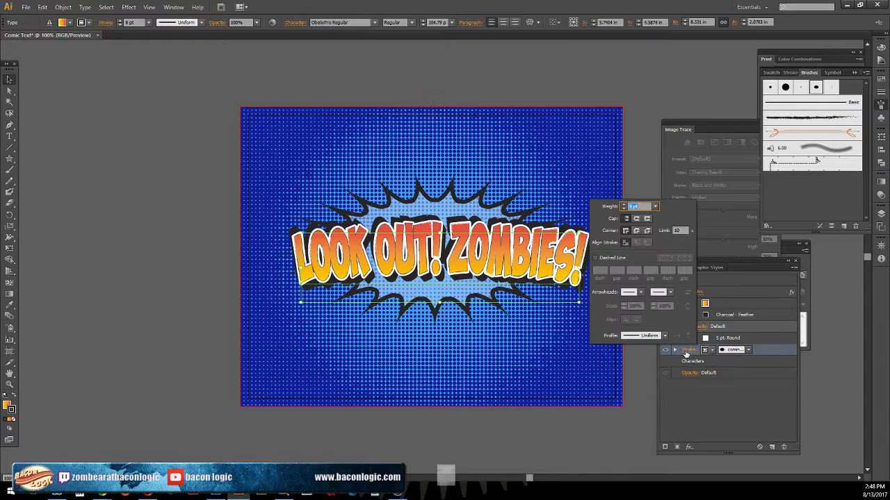
{"action": "left_click", "coordinate": [636, 232]}
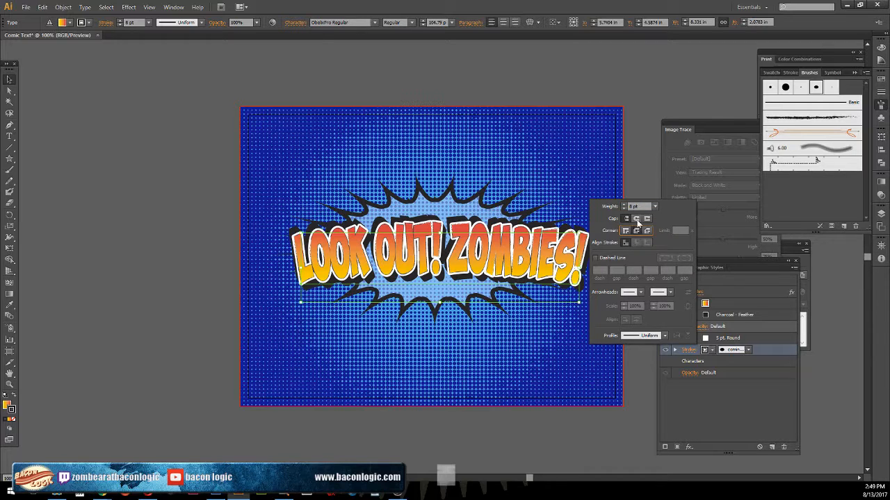
{"action": "left_click", "coordinate": [637, 219]}
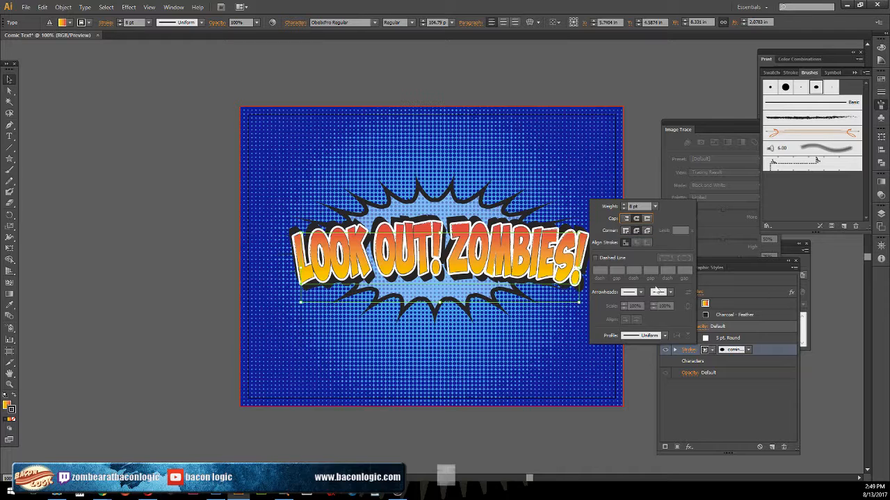
{"action": "left_click", "coordinate": [766, 347]}
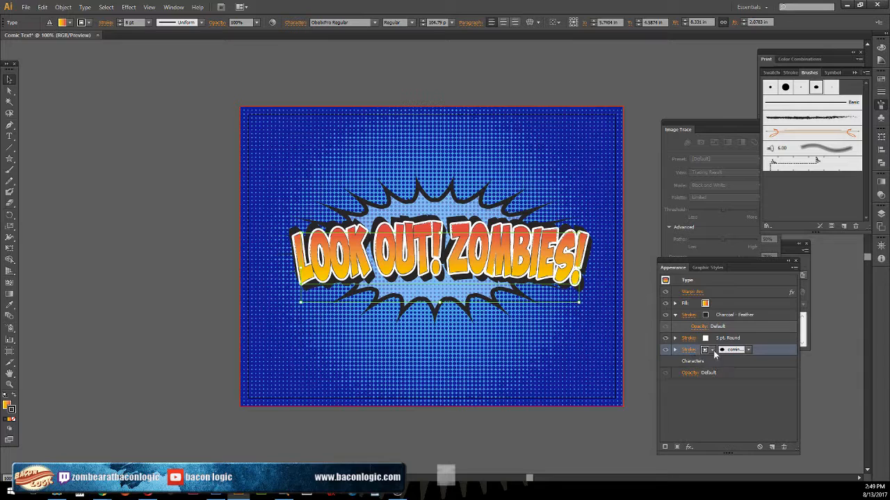
{"action": "left_click", "coordinate": [685, 351]}
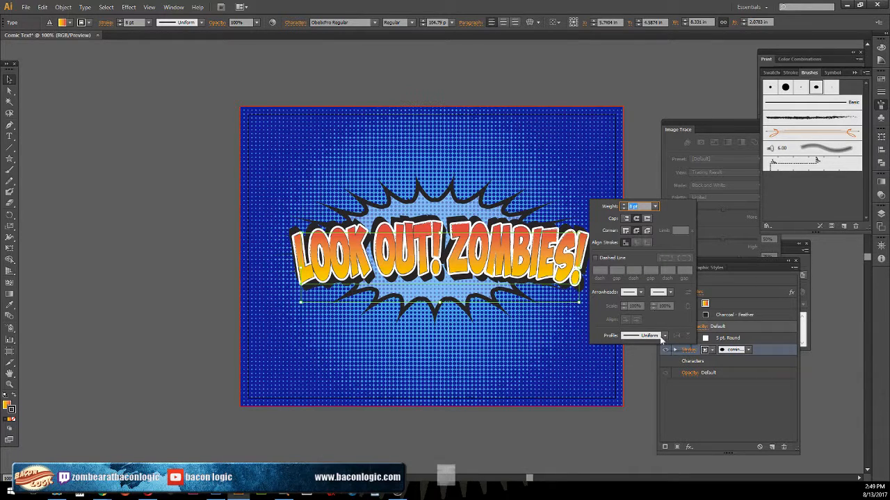
Open the options of the comincs brush and try a roundness variation of 3%.
{"action": "left_click", "coordinate": [747, 349]}
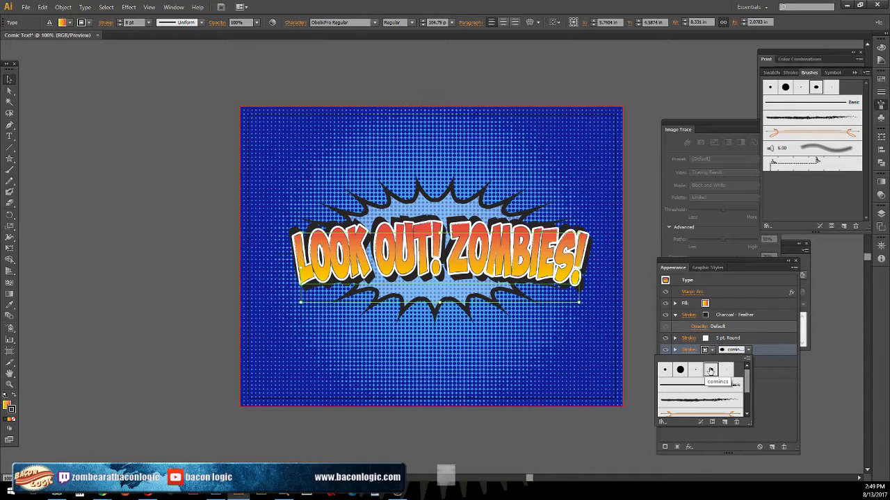
{"action": "double_click", "coordinate": [711, 371]}
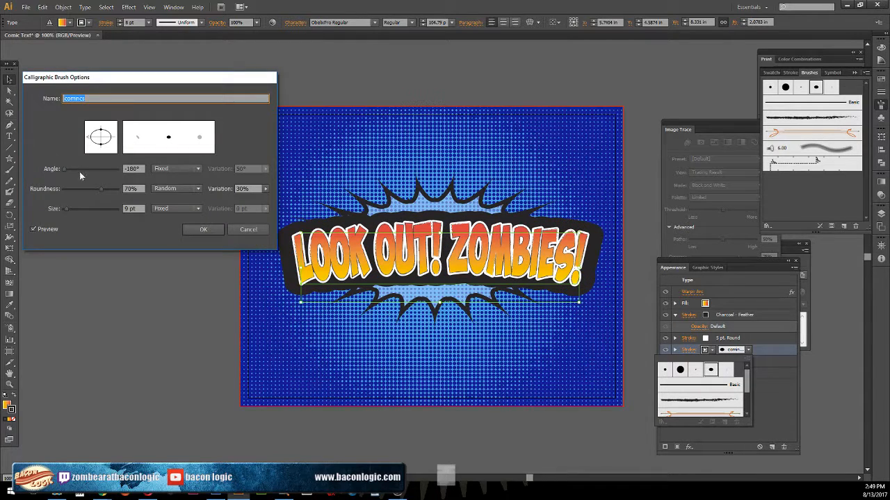
{"action": "left_click", "coordinate": [266, 188]}
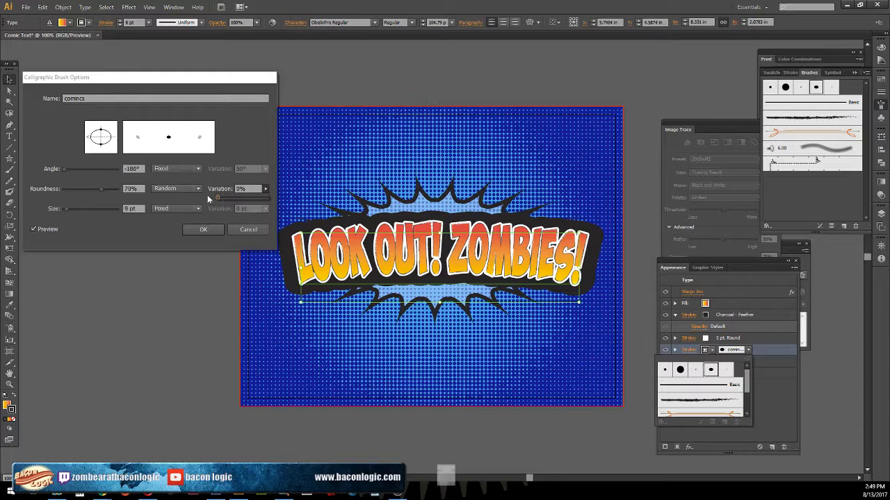
{"action": "left_click", "coordinate": [267, 171]}
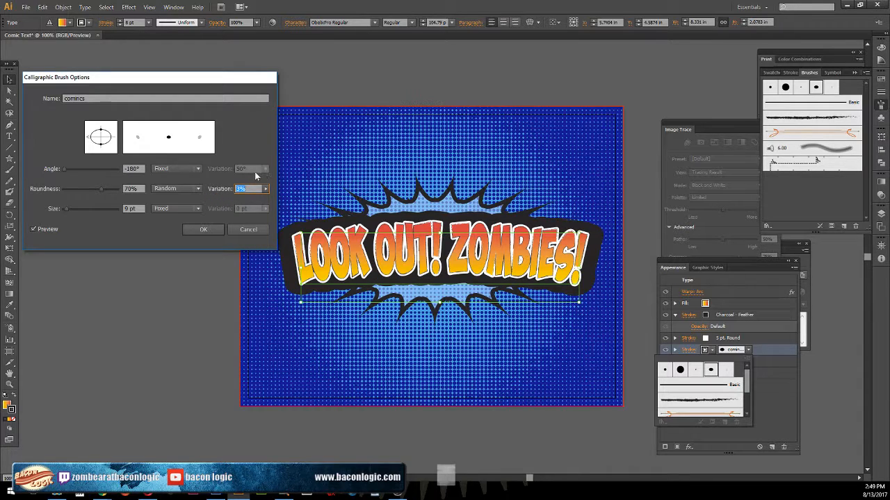
Try a random angle with a variation of 133° for the comincs brush.
{"action": "left_click", "coordinate": [198, 168]}
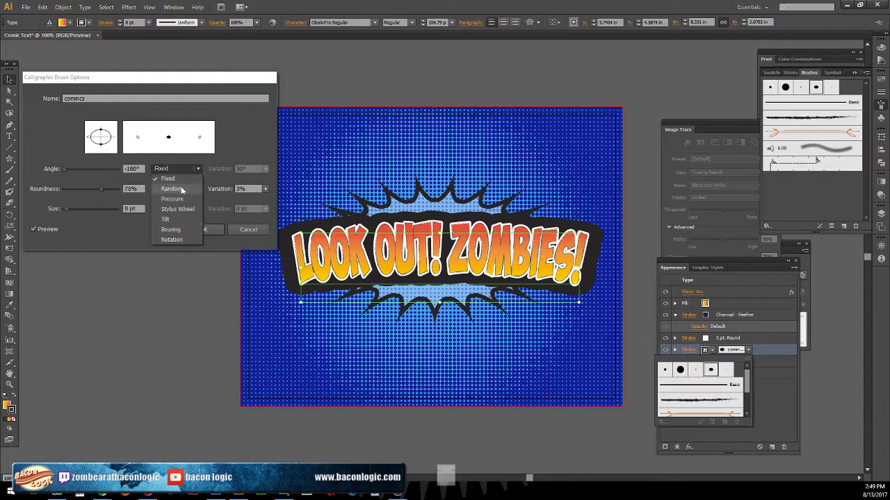
{"action": "left_click", "coordinate": [179, 191]}
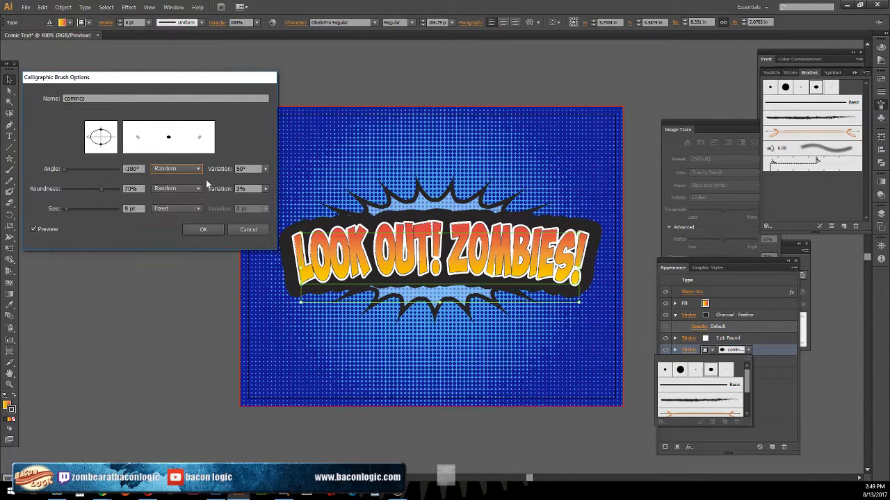
{"action": "left_click", "coordinate": [264, 170]}
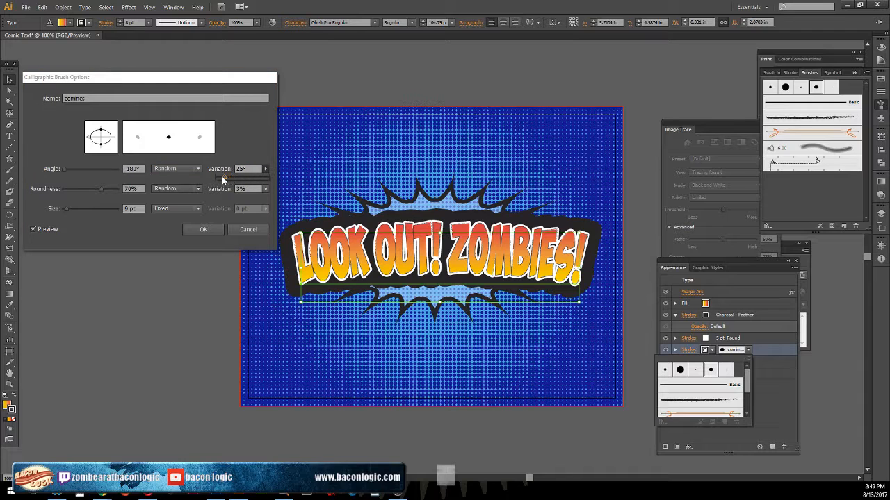
{"action": "left_click", "coordinate": [214, 177]}
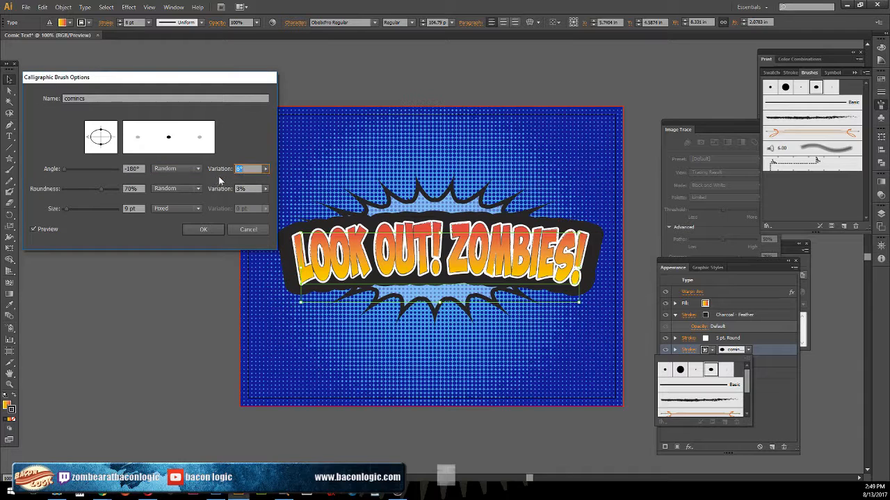
{"action": "left_click", "coordinate": [266, 170]}
{"action": "mouse_move", "coordinate": [256, 180]}
{"action": "left_mouse_down"}
{"action": "mouse_move", "coordinate": [264, 179]}
{"action": "mouse_move", "coordinate": [253, 180]}
{"action": "left_mouse_up"}
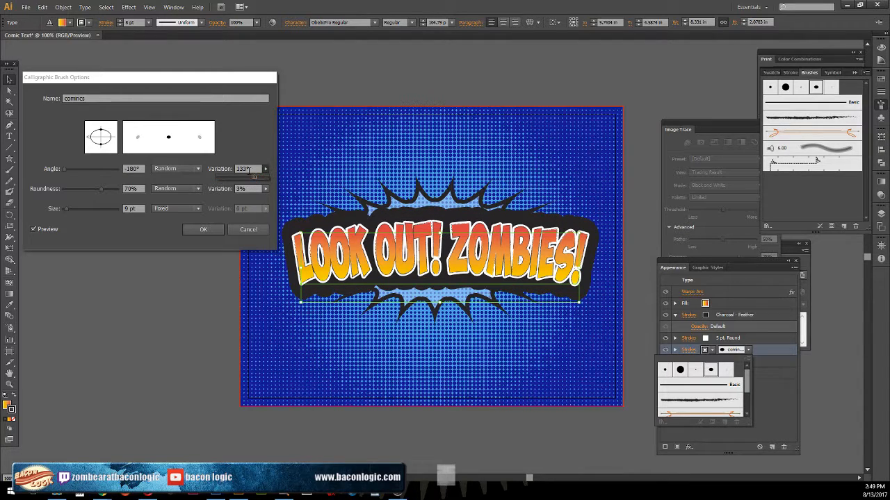
Try controlling the comincs brush's size randomly, and by Tilt with a variation of 2 pt.
{"action": "left_click", "coordinate": [199, 211]}
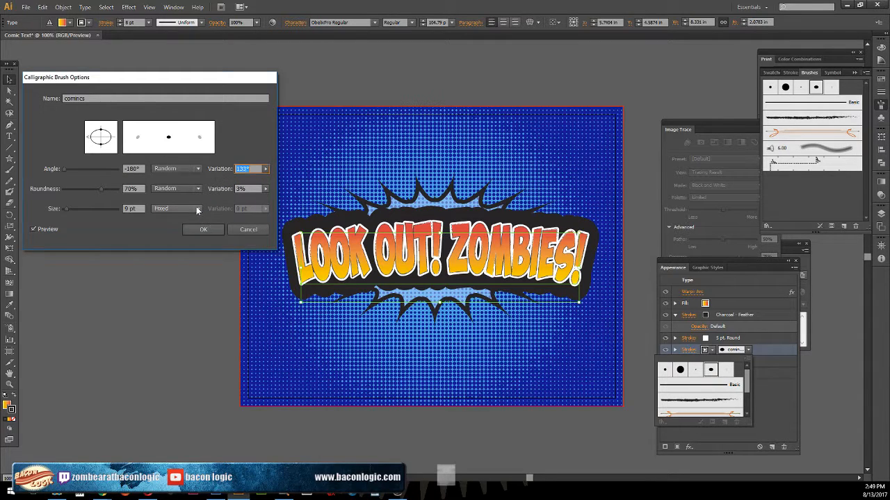
{"action": "left_click", "coordinate": [199, 211]}
{"action": "left_click", "coordinate": [188, 230]}
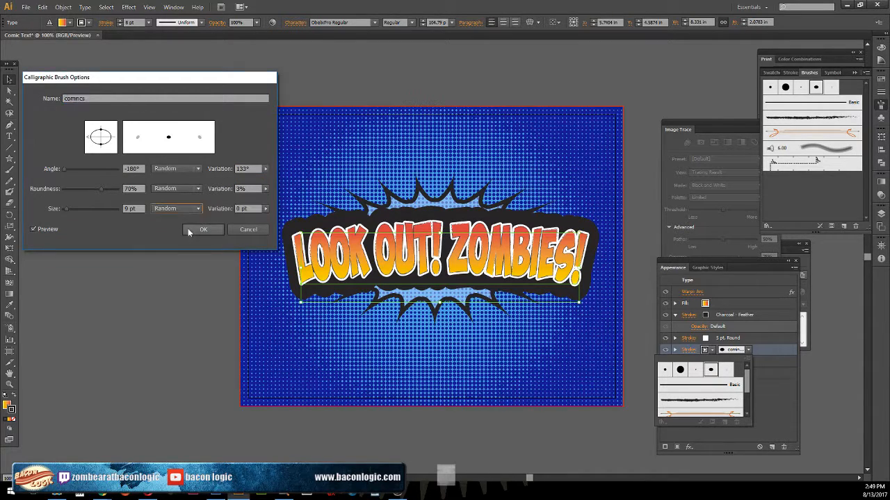
{"action": "left_click", "coordinate": [264, 209]}
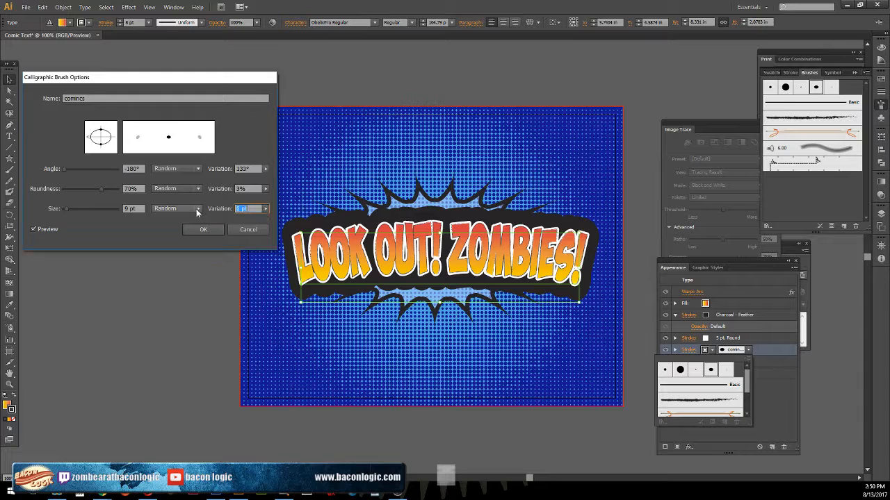
{"action": "left_click", "coordinate": [196, 209]}
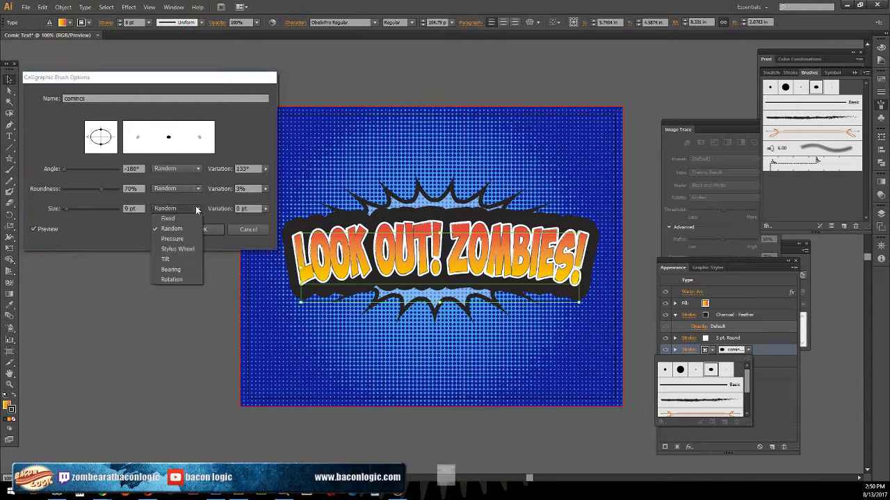
{"action": "left_click", "coordinate": [180, 260]}
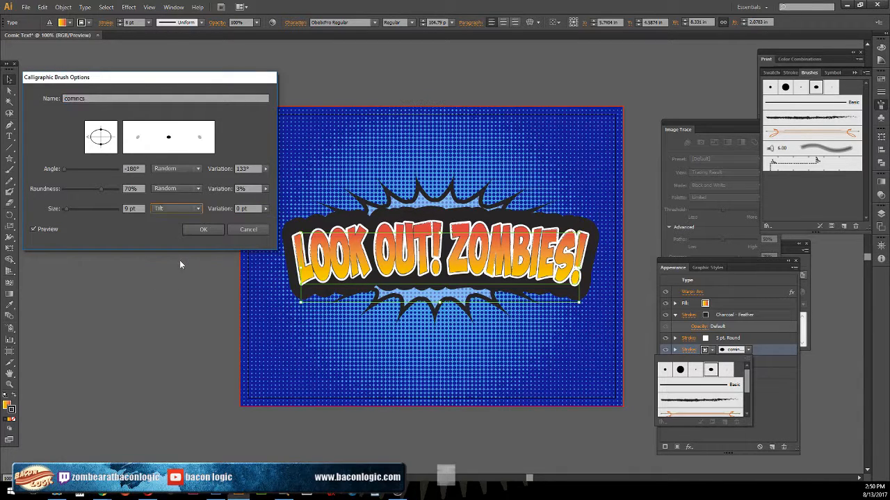
{"action": "left_click", "coordinate": [265, 209]}
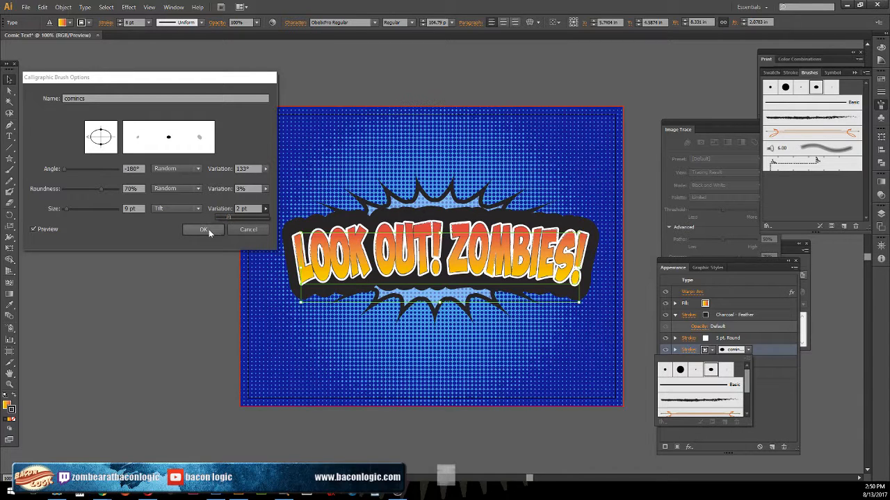
Try fixed roundness and a fixed angle for the comincs brush, toggling the preview to compare.
{"action": "left_click", "coordinate": [200, 186]}
{"action": "left_click", "coordinate": [199, 189]}
{"action": "left_click", "coordinate": [181, 197]}
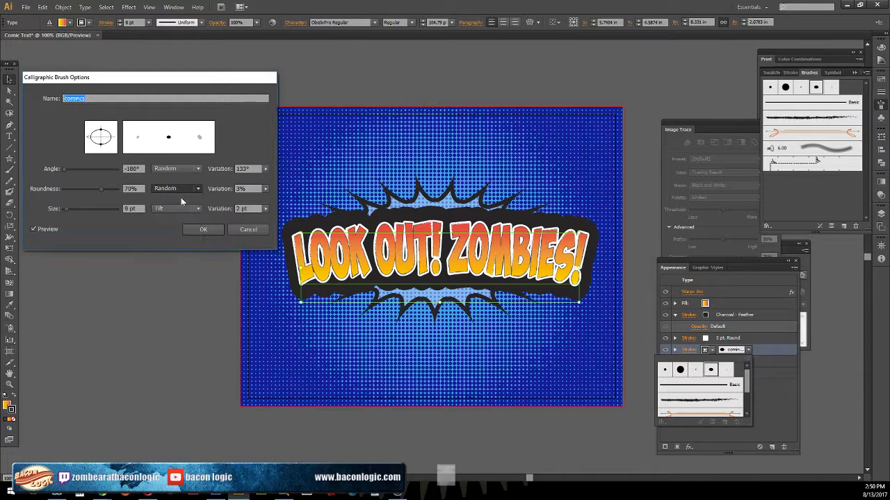
{"action": "left_click", "coordinate": [197, 169]}
{"action": "left_click", "coordinate": [183, 179]}
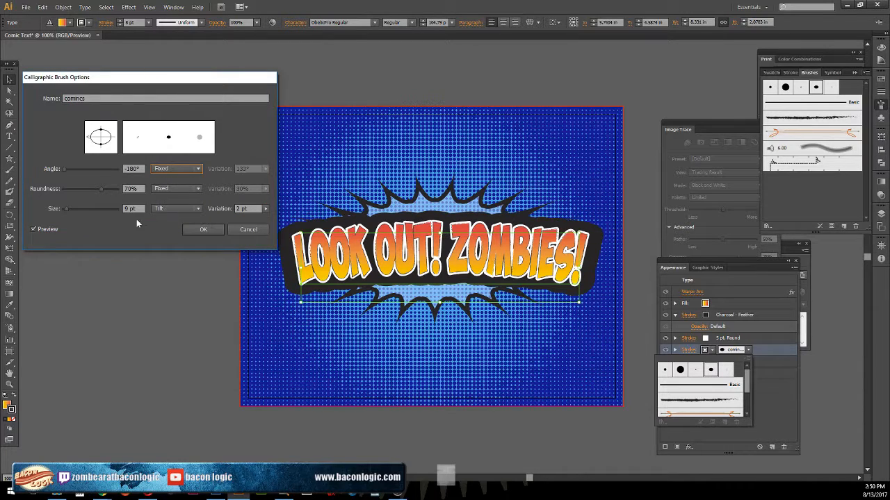
{"action": "left_click", "coordinate": [46, 229]}
{"action": "left_click", "coordinate": [47, 229]}
Try a roundness of 18% and an angle of -167° for the comincs brush, and discard all changes to its options.
{"action": "left_click_drag", "start_coordinate": [62, 169], "coordinate": [68, 169]}
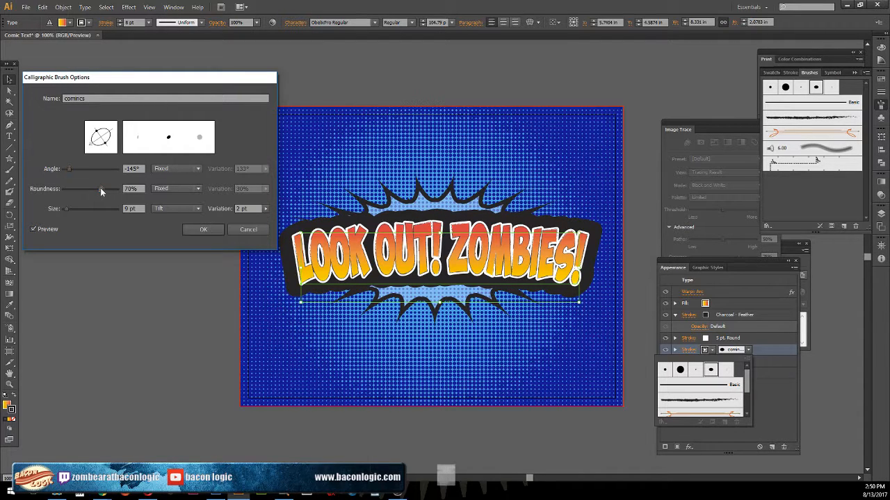
{"action": "left_click_drag", "start_coordinate": [99, 190], "coordinate": [75, 191]}
{"action": "mouse_move", "coordinate": [110, 131]}
{"action": "left_mouse_down"}
{"action": "mouse_move", "coordinate": [110, 147]}
{"action": "mouse_move", "coordinate": [94, 152]}
{"action": "mouse_move", "coordinate": [100, 127]}
{"action": "left_mouse_up"}
{"action": "left_click_drag", "start_coordinate": [74, 192], "coordinate": [74, 189]}
{"action": "left_click_drag", "start_coordinate": [102, 154], "coordinate": [94, 148]}
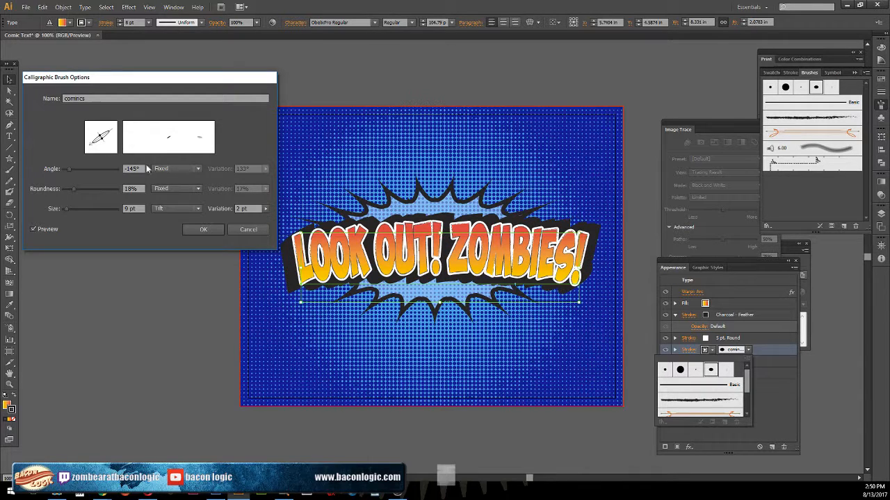
{"action": "left_click_drag", "start_coordinate": [86, 145], "coordinate": [88, 139]}
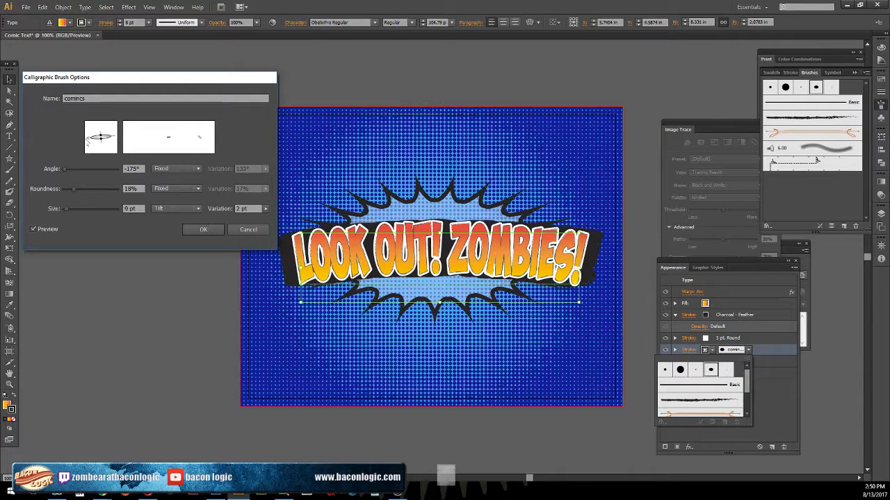
{"action": "left_click_drag", "start_coordinate": [87, 141], "coordinate": [94, 145]}
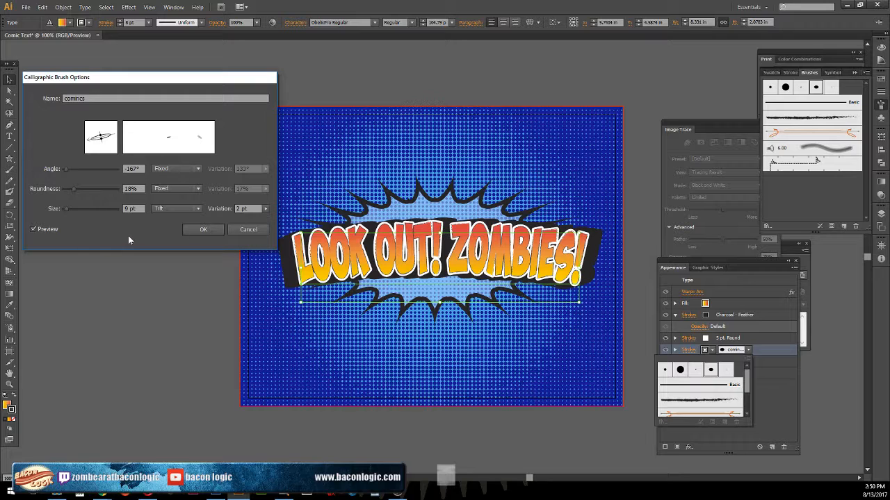
{"action": "left_click", "coordinate": [256, 230]}
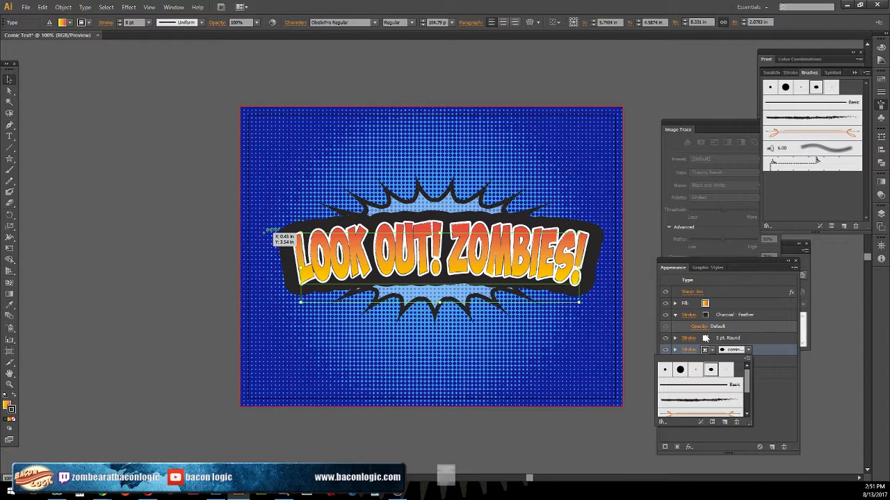
Move and enlarge the Appearance panel, and delete the thick black comincs brush stroke from the text.
{"action": "left_click", "coordinate": [752, 259]}
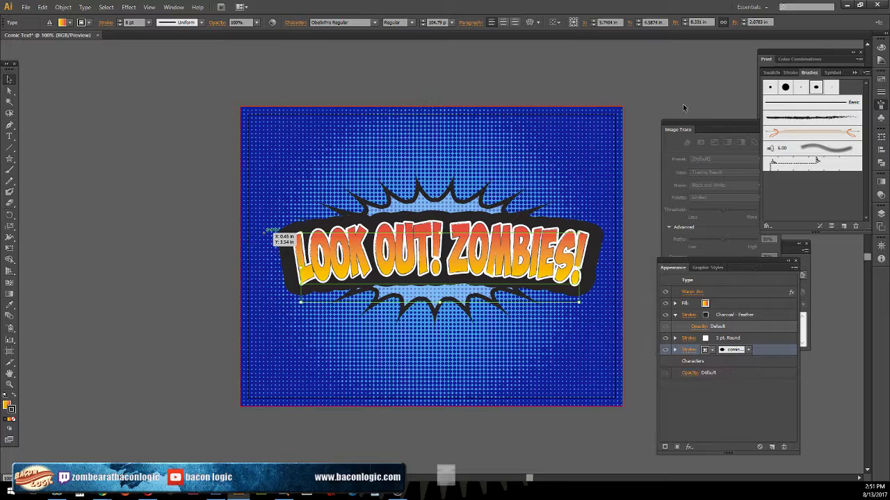
{"action": "left_click_drag", "start_coordinate": [737, 267], "coordinate": [698, 128]}
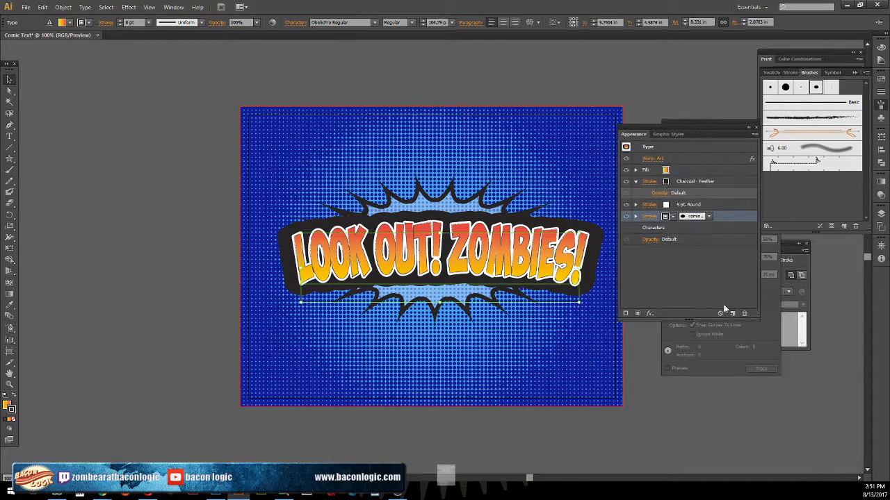
{"action": "left_click_drag", "start_coordinate": [759, 321], "coordinate": [760, 410]}
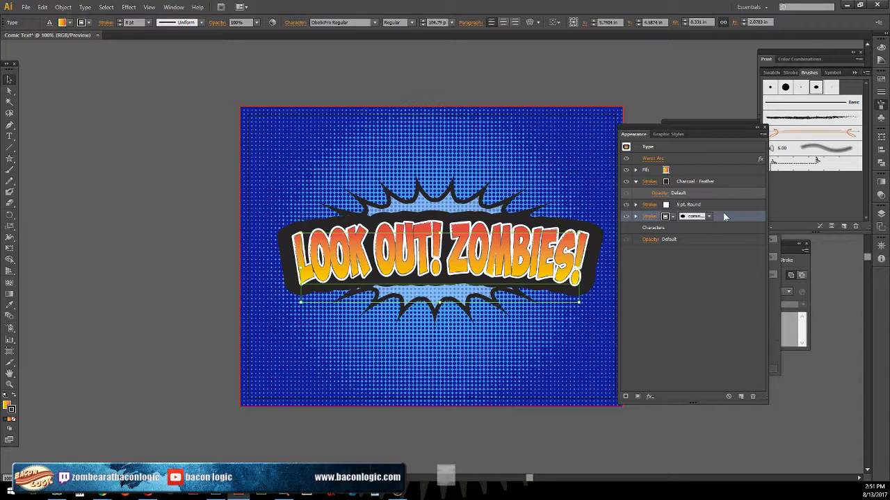
{"action": "left_click", "coordinate": [752, 396]}
Try a duplicate of the text's gradient fill placed beneath the white 5 pt. Round stroke and coloured black.
{"action": "left_click", "coordinate": [686, 169]}
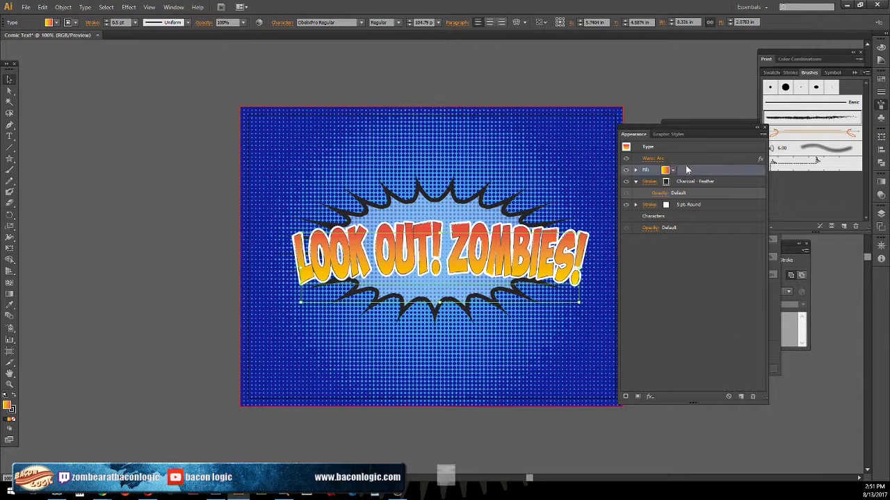
{"action": "left_click", "coordinate": [740, 395]}
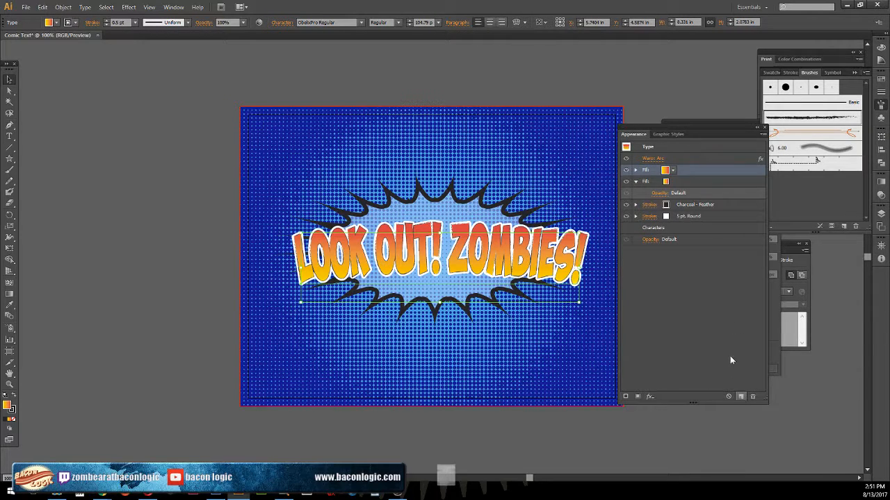
{"action": "mouse_move", "coordinate": [684, 169]}
{"action": "left_mouse_down"}
{"action": "mouse_move", "coordinate": [688, 240]}
{"action": "mouse_move", "coordinate": [691, 224]}
{"action": "left_mouse_up"}
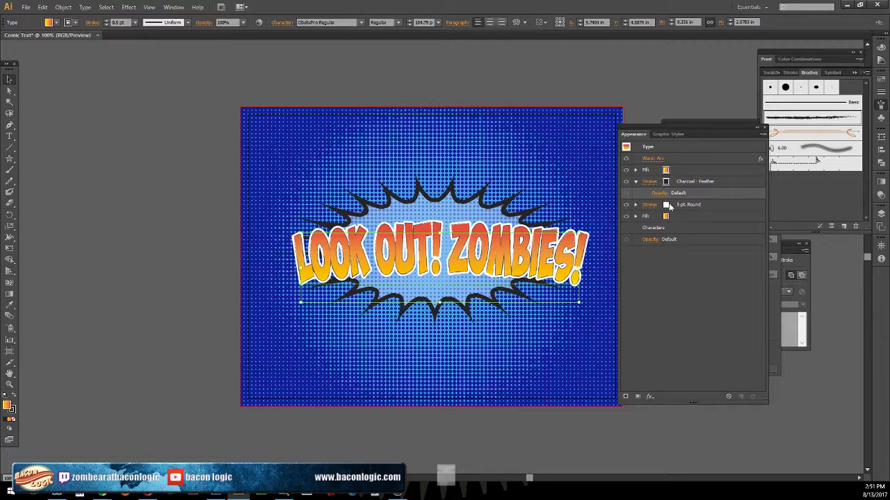
{"action": "left_click", "coordinate": [673, 218]}
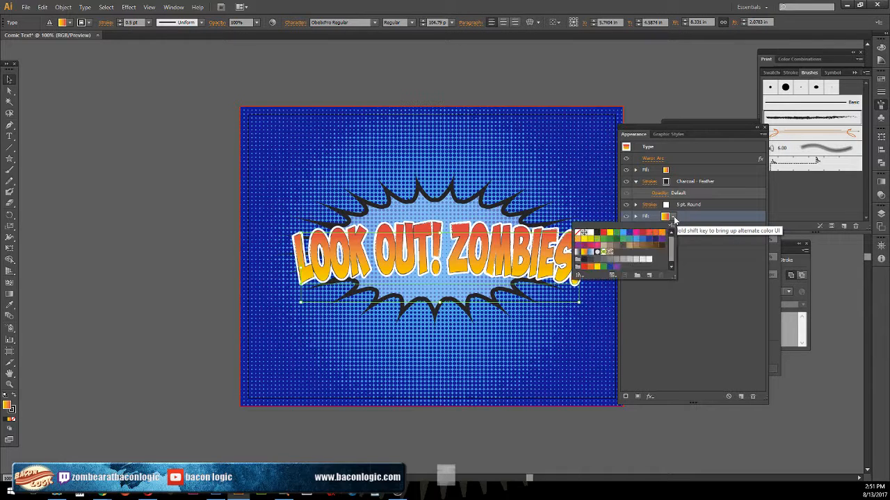
{"action": "left_click", "coordinate": [596, 232]}
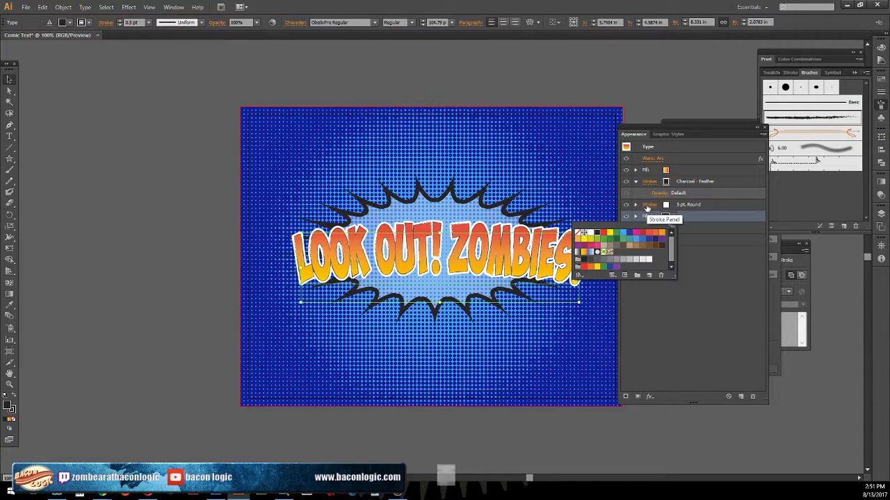
{"action": "left_click", "coordinate": [704, 216]}
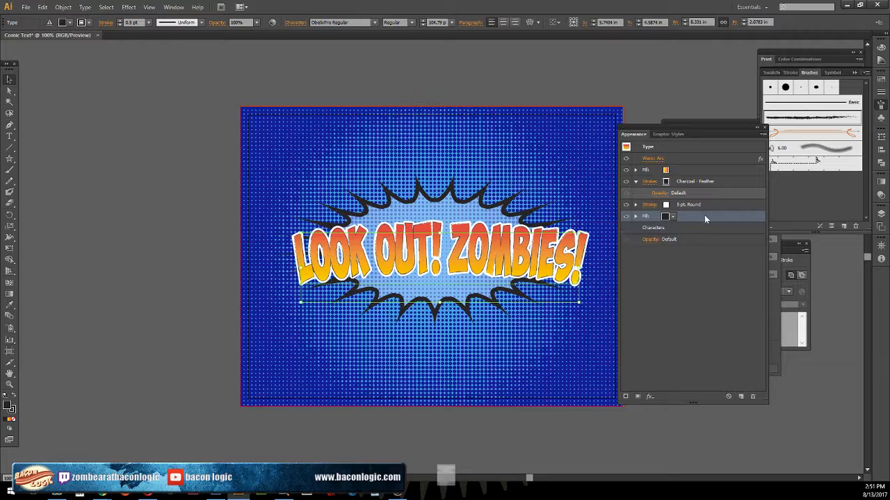
Delete the black fill beneath the white stroke from the text's appearance.
{"action": "left_click", "coordinate": [635, 217]}
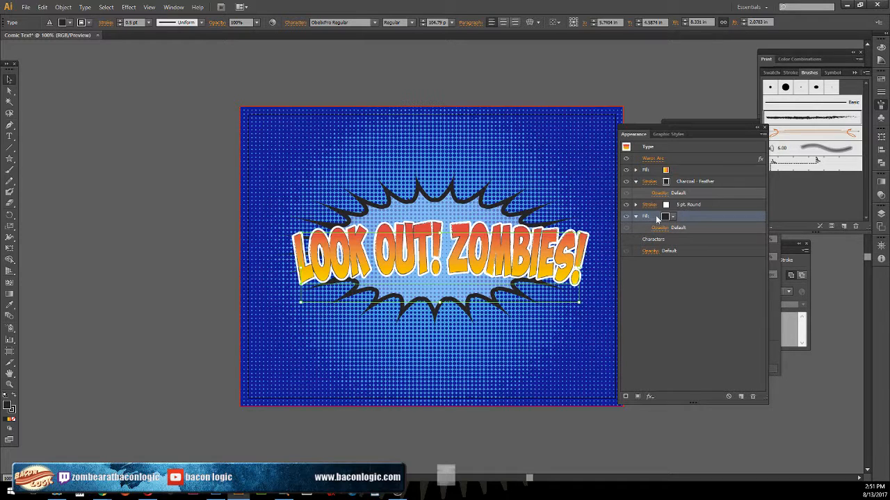
{"action": "double_click", "coordinate": [655, 216]}
{"action": "left_click", "coordinate": [672, 217]}
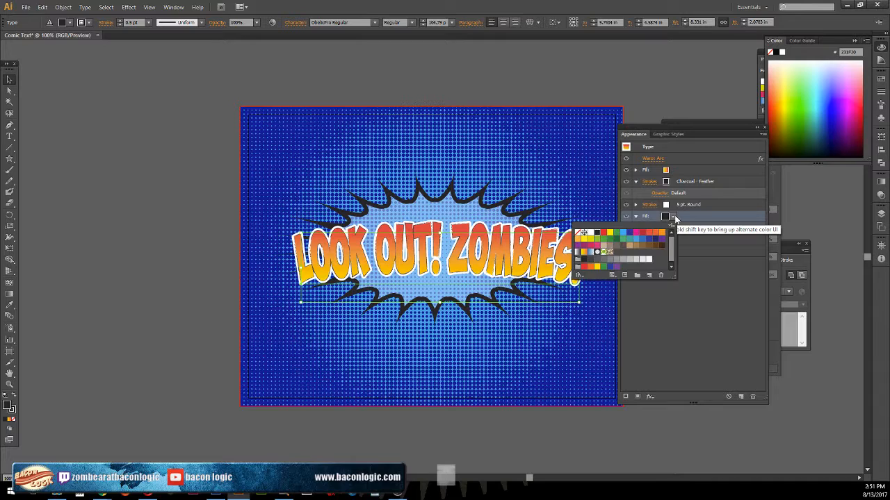
{"action": "left_click", "coordinate": [667, 219]}
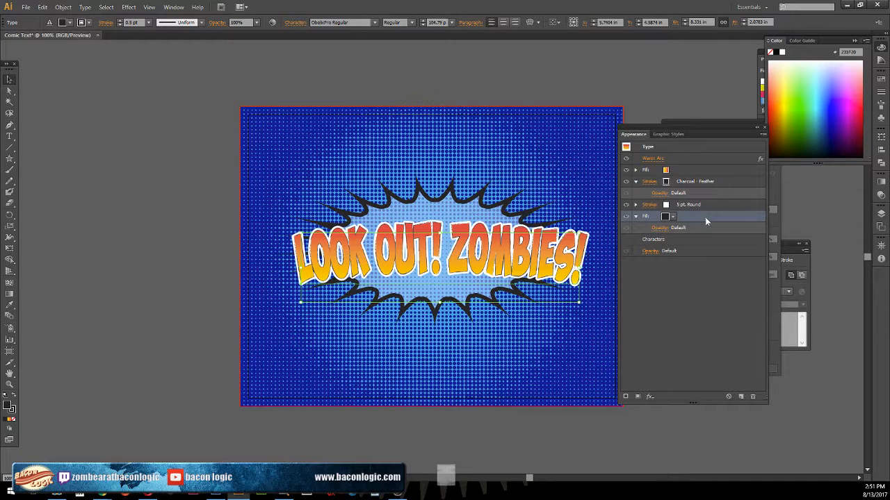
{"action": "left_click_drag", "start_coordinate": [705, 218], "coordinate": [752, 396]}
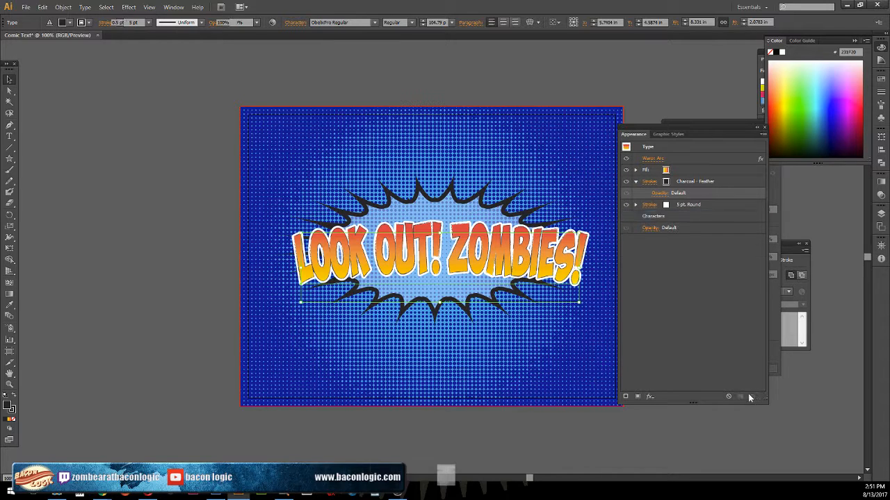
{"action": "left_click", "coordinate": [651, 159]}
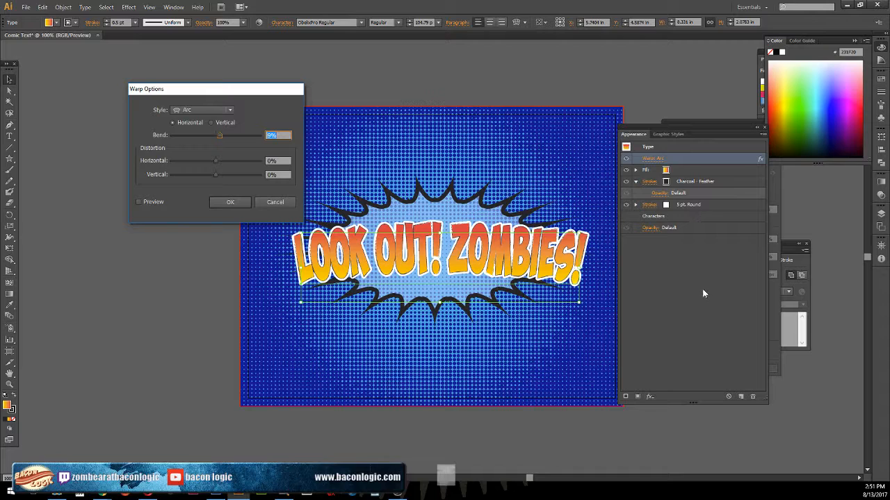
{"action": "left_click", "coordinate": [285, 202]}
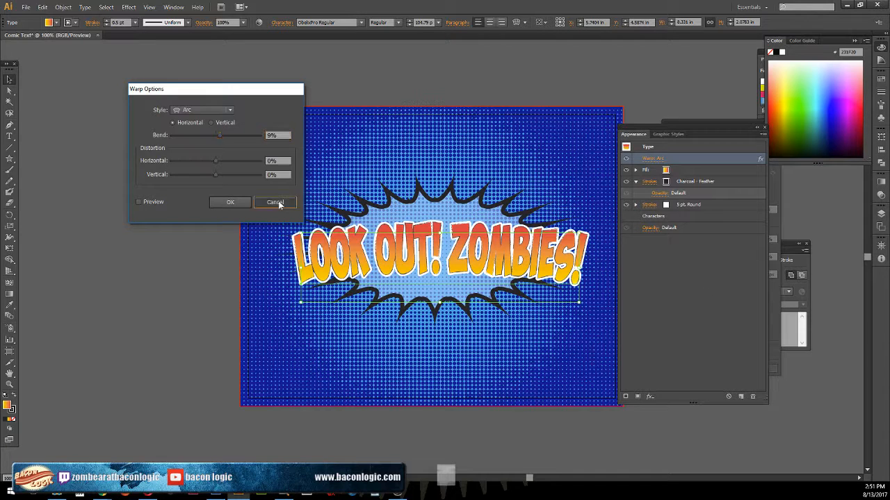
{"action": "left_click", "coordinate": [674, 254]}
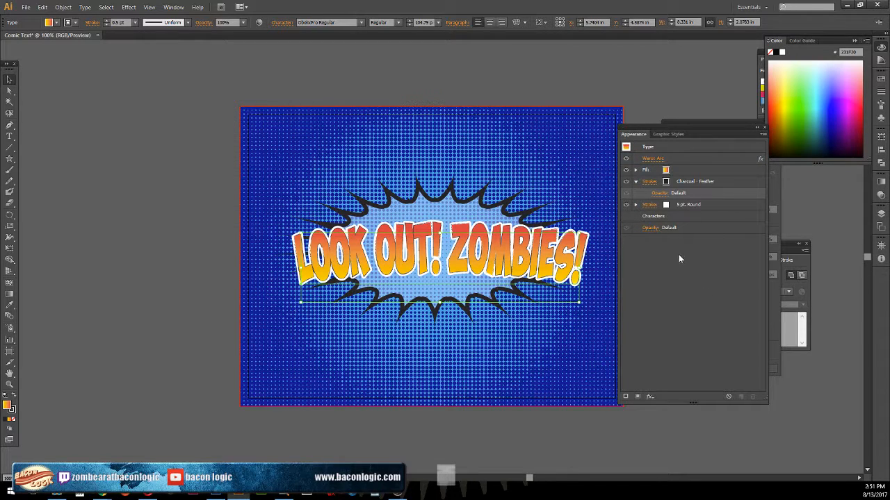
Start a Drop Shadow effect on the whole text with the preview on and the blur set to 0 in.
{"action": "left_click", "coordinate": [126, 9]}
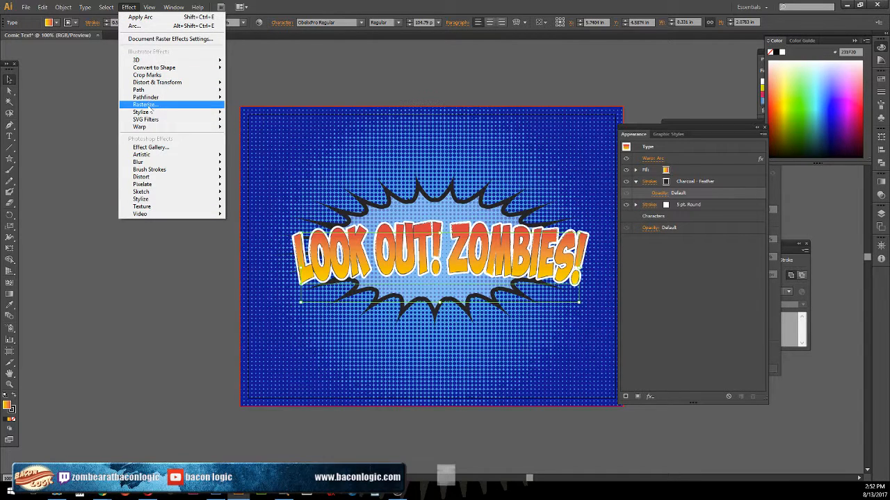
{"action": "mouse_move", "coordinate": [146, 112]}
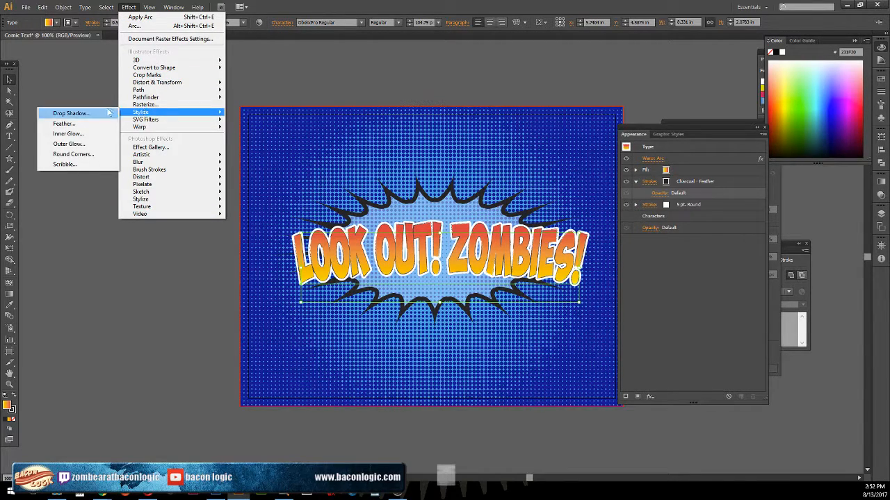
{"action": "left_click", "coordinate": [109, 112]}
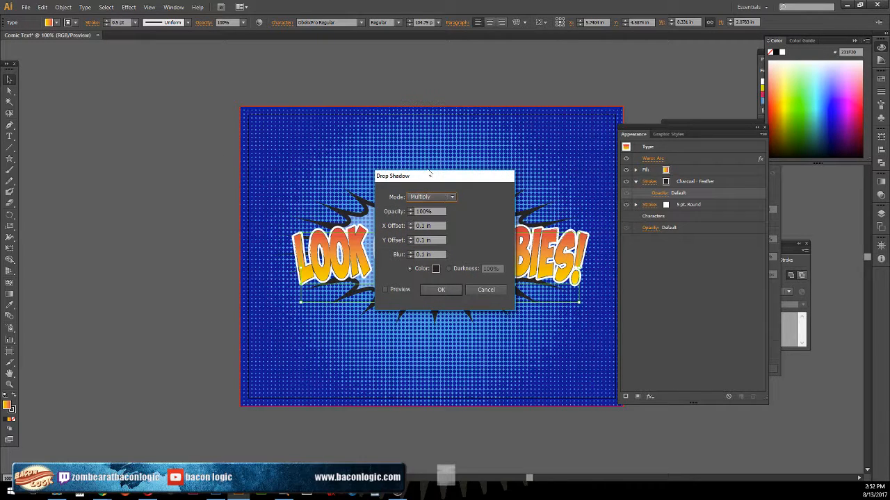
{"action": "left_click_drag", "start_coordinate": [430, 173], "coordinate": [124, 73]}
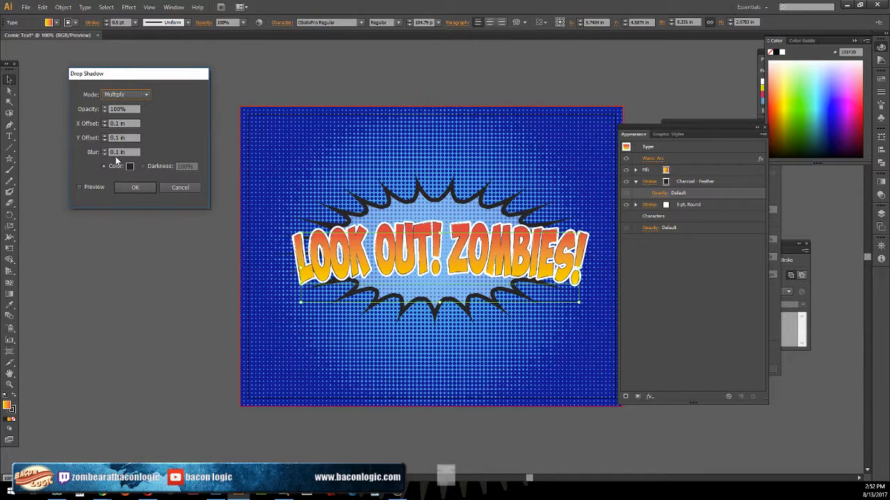
{"action": "left_click", "coordinate": [79, 187]}
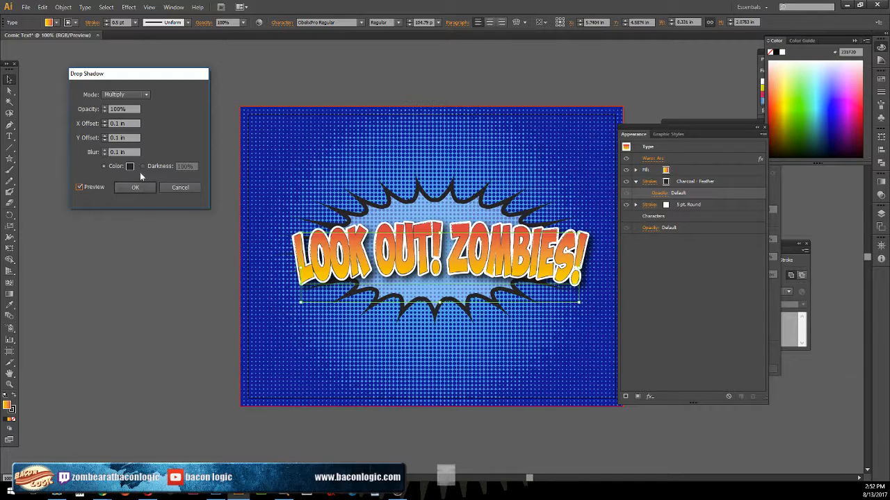
{"action": "left_click", "coordinate": [105, 153]}
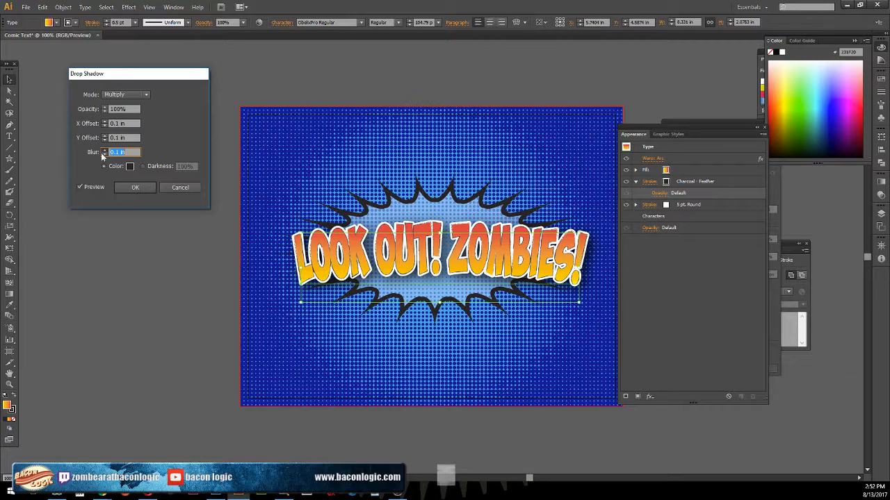
{"action": "left_click", "coordinate": [104, 154]}
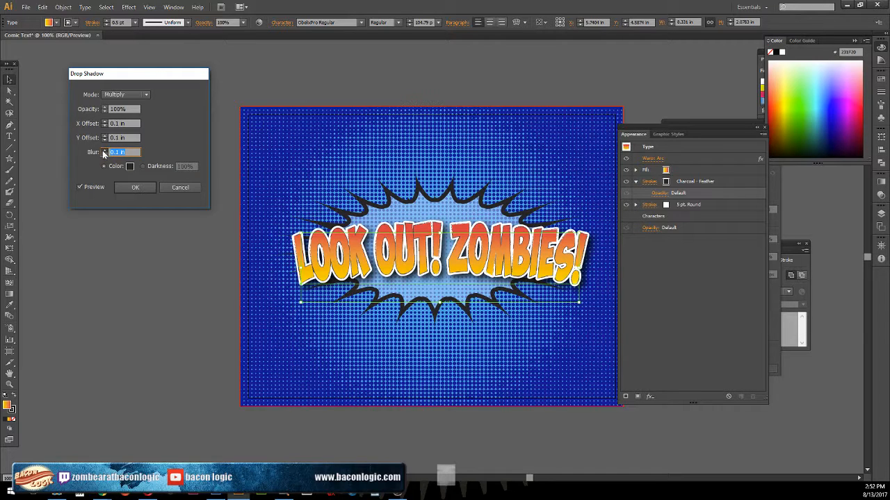
{"action": "left_click", "coordinate": [104, 155]}
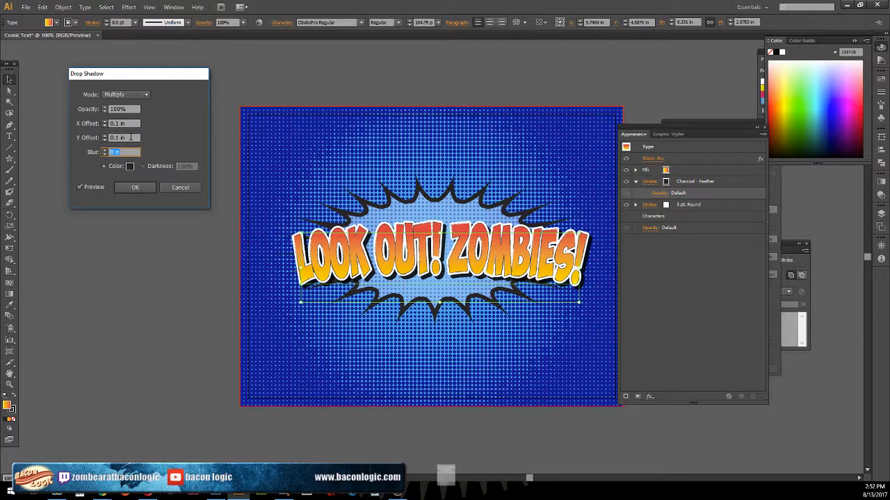
Set the drop shadow's X and Y offsets to 0.2 in and its mode to Normal, and apply it.
{"action": "left_click", "coordinate": [105, 121]}
{"action": "left_click", "coordinate": [104, 135]}
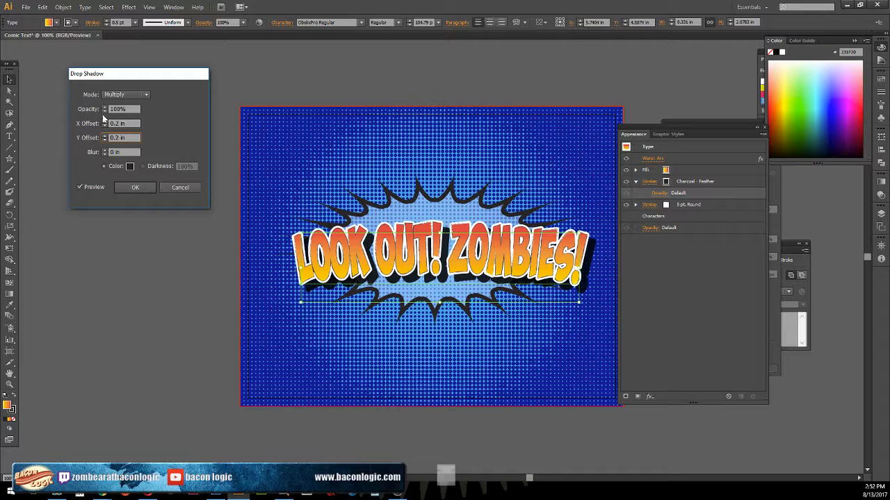
{"action": "left_click", "coordinate": [104, 121]}
{"action": "left_click", "coordinate": [104, 136]}
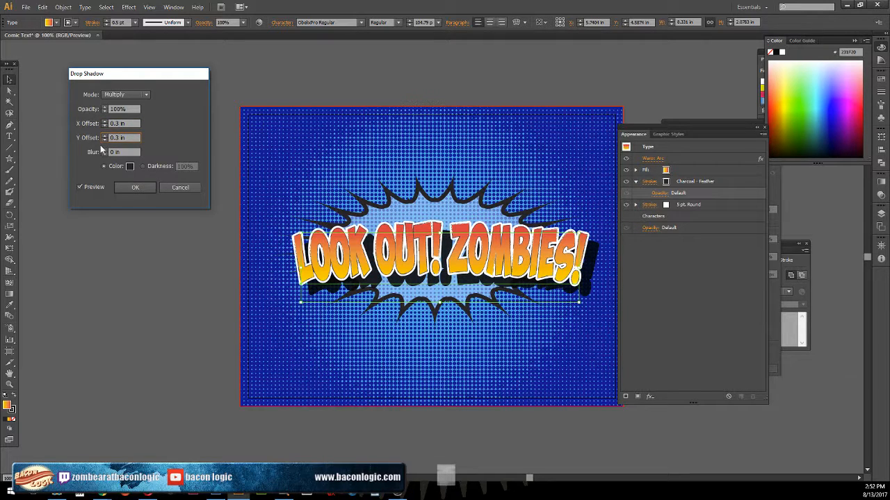
{"action": "left_click", "coordinate": [104, 141]}
{"action": "left_click", "coordinate": [104, 125]}
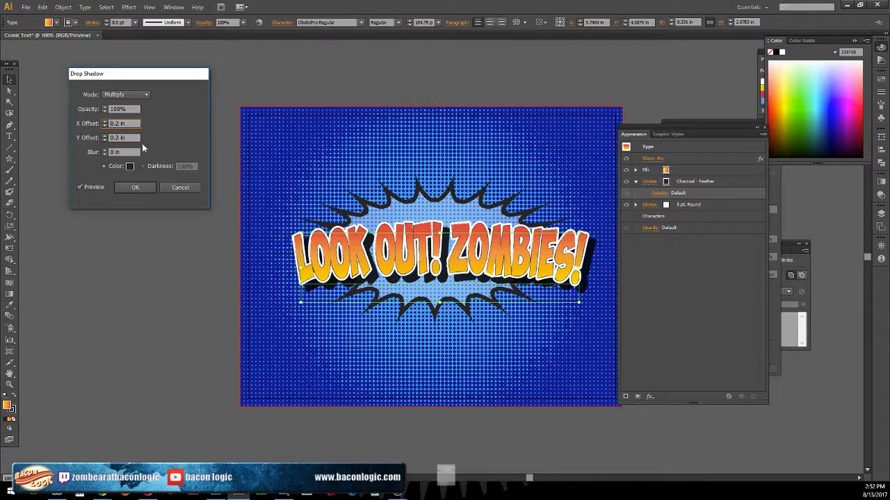
{"action": "left_click", "coordinate": [143, 94]}
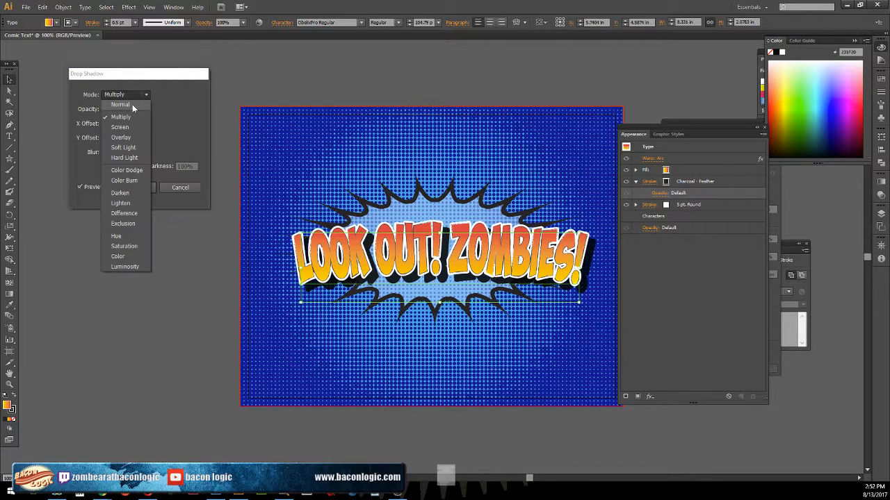
{"action": "left_click", "coordinate": [131, 105]}
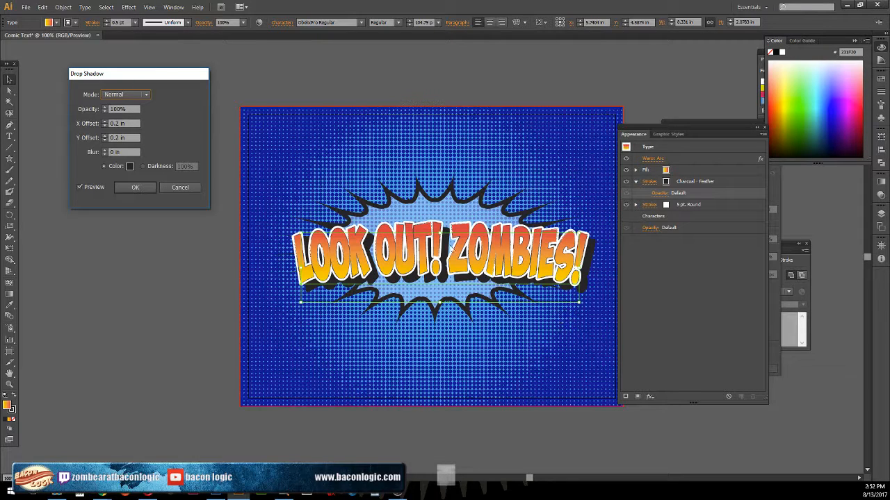
{"action": "left_click", "coordinate": [130, 186]}
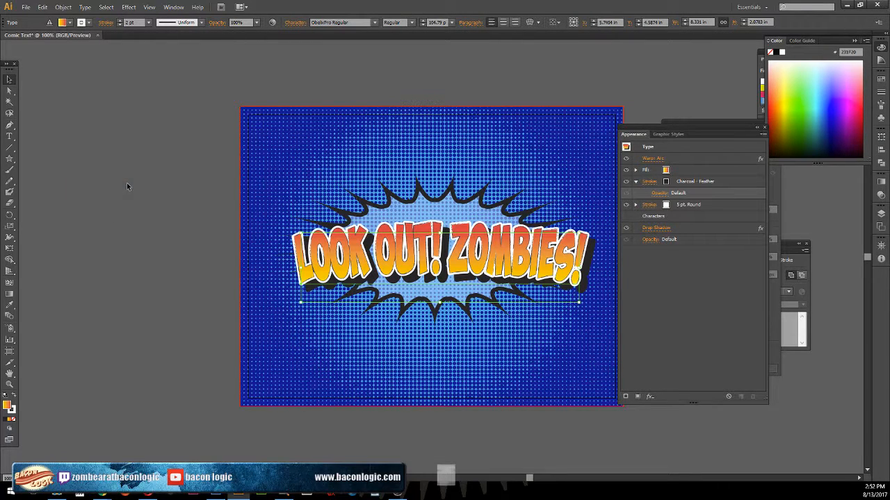
Replace the word "ZOMBIES!" with "PUPPIES!" in the arched lettering and deselect the text.
{"action": "left_click", "coordinate": [9, 137]}
{"action": "left_click", "coordinate": [427, 254]}
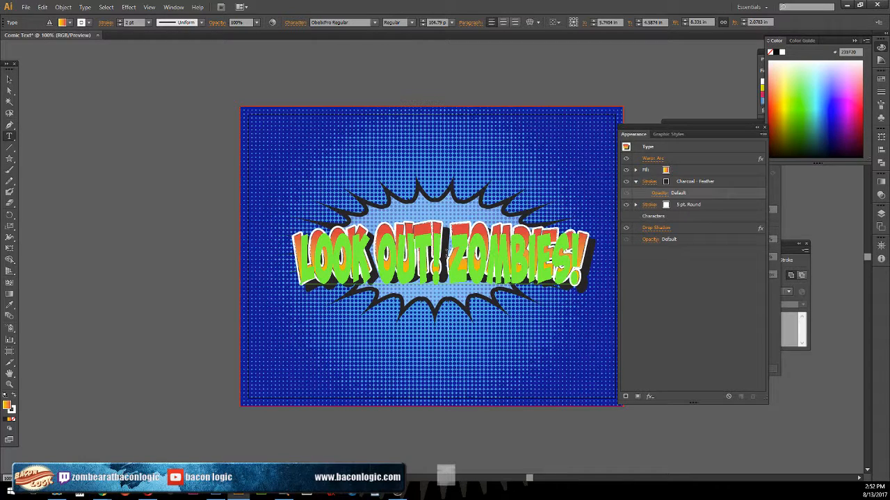
{"action": "mouse_move", "coordinate": [449, 253]}
{"action": "left_mouse_down"}
{"action": "mouse_move", "coordinate": [473, 292]}
{"action": "mouse_move", "coordinate": [643, 262]}
{"action": "left_mouse_up"}
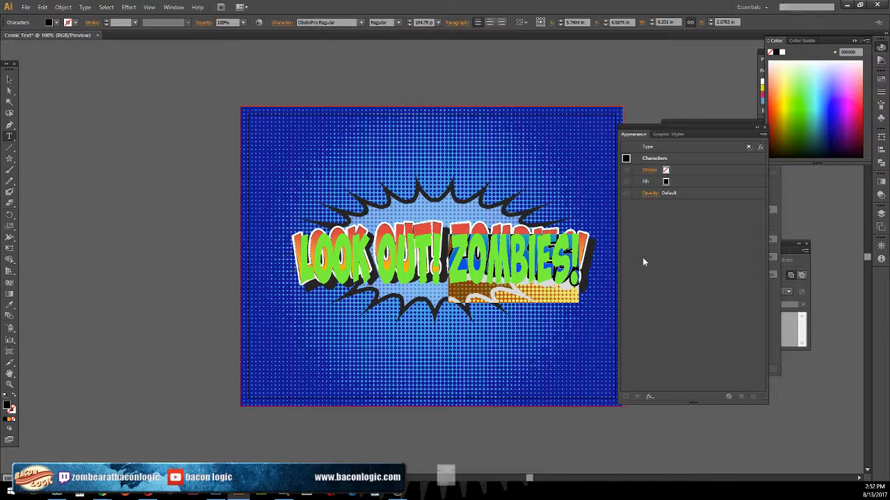
{"action": "type", "text": "P"}
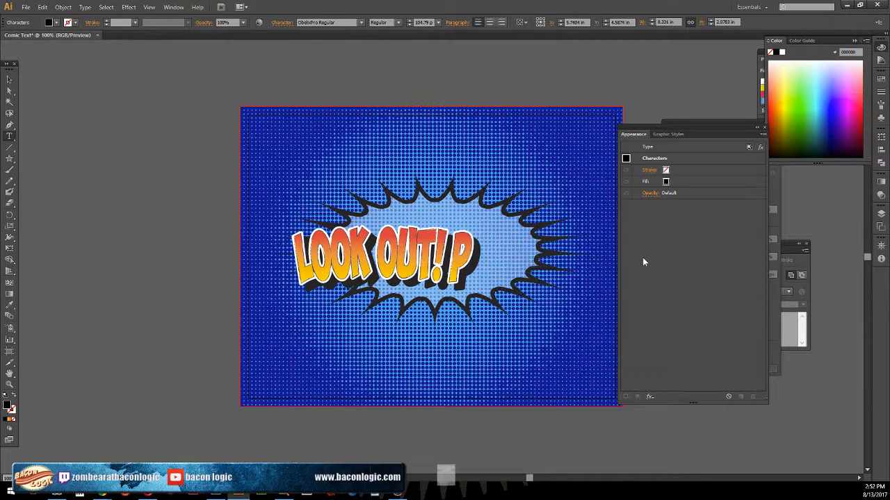
{"action": "type", "text": "UPPIES!"}
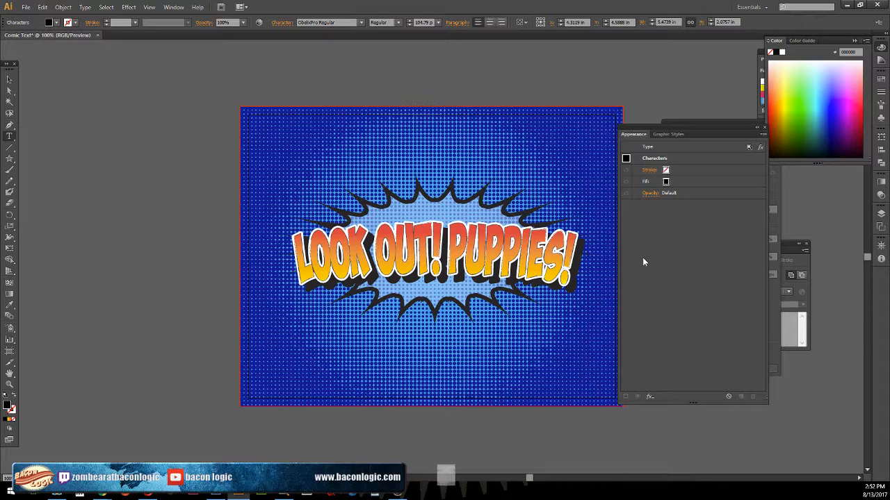
{"action": "key", "text": "ctrl+a"}
{"action": "left_click", "coordinate": [9, 79]}
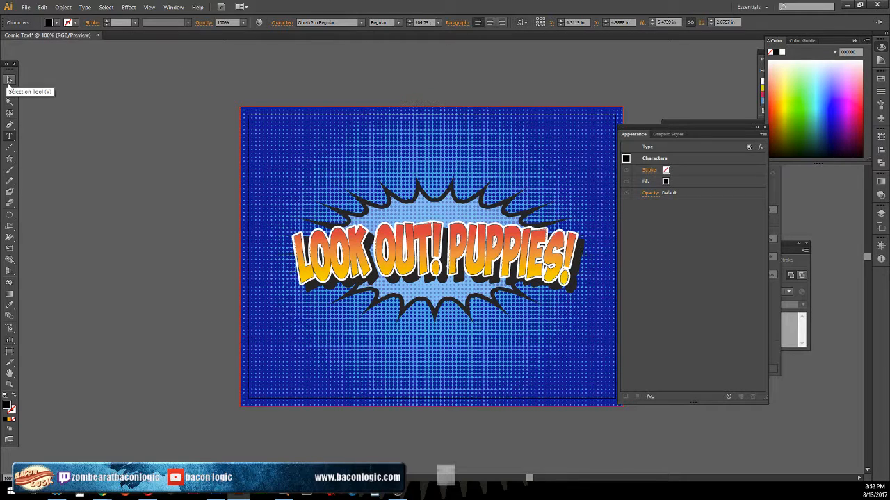
{"action": "left_click", "coordinate": [73, 104]}
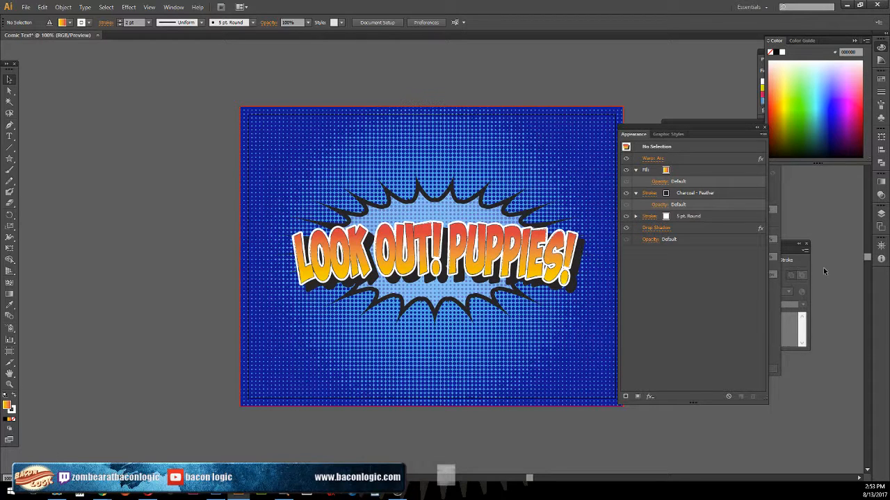
Move the Appearance panel clear of the artboard.
{"action": "left_click", "coordinate": [789, 242]}
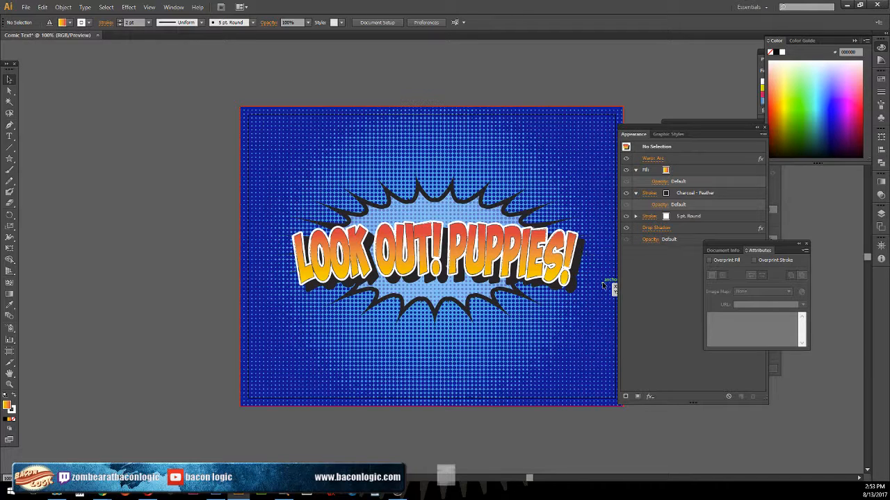
{"action": "left_click_drag", "start_coordinate": [720, 126], "coordinate": [746, 212]}
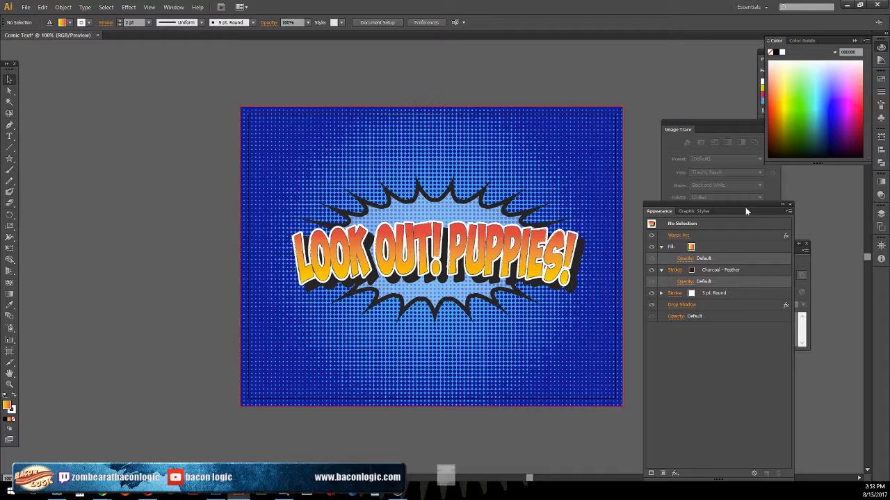
{"action": "left_click_drag", "start_coordinate": [743, 204], "coordinate": [781, 174]}
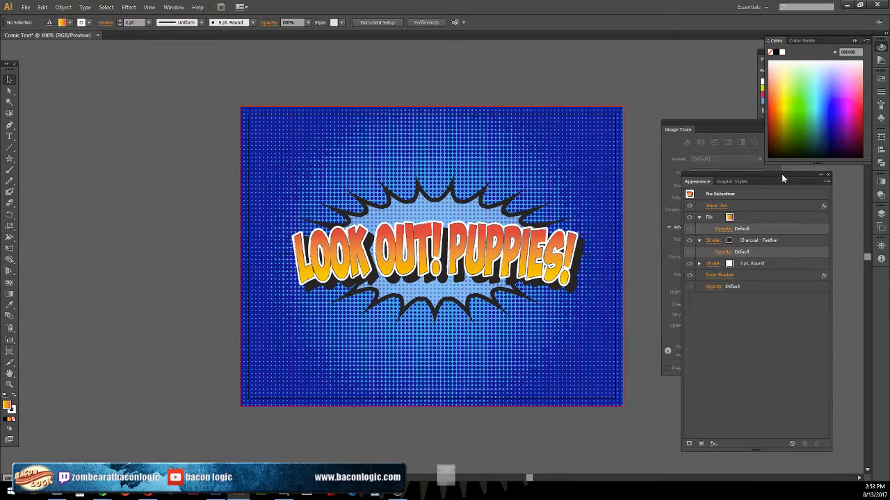